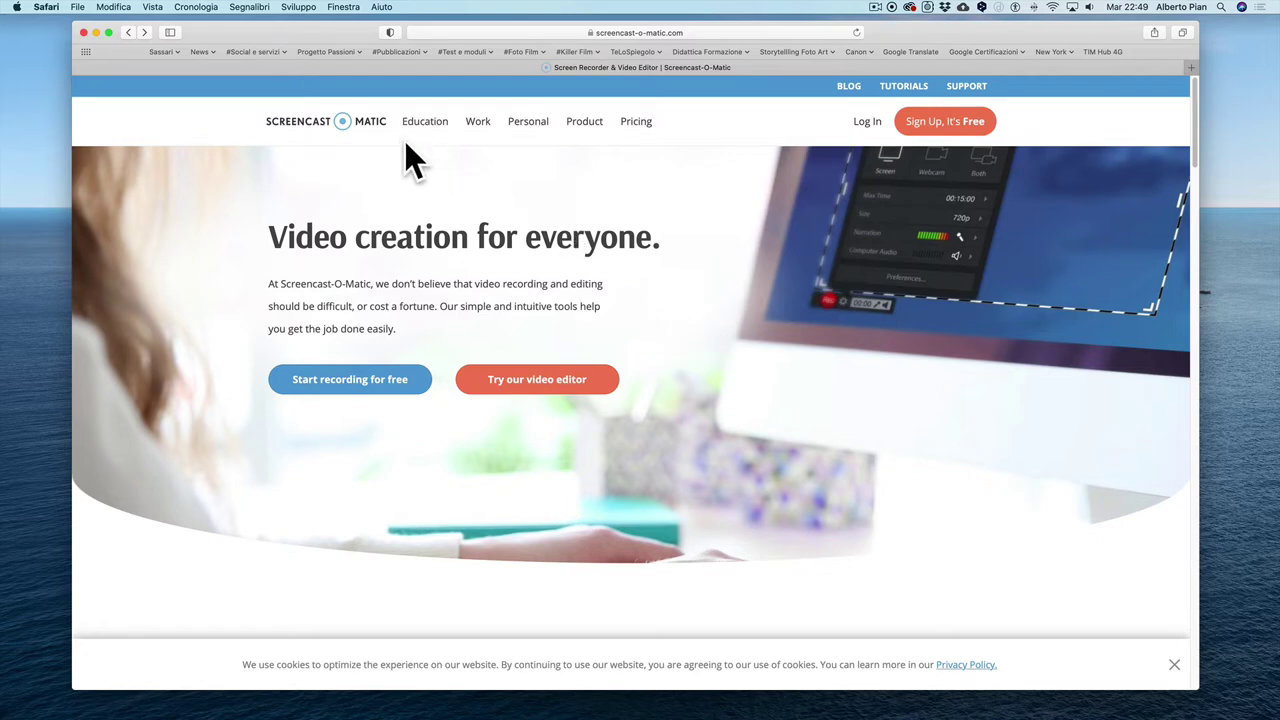
# Log in to Screencast-O-Matic through Google, choosing the first listed Google account
pyautogui.click(868, 122)
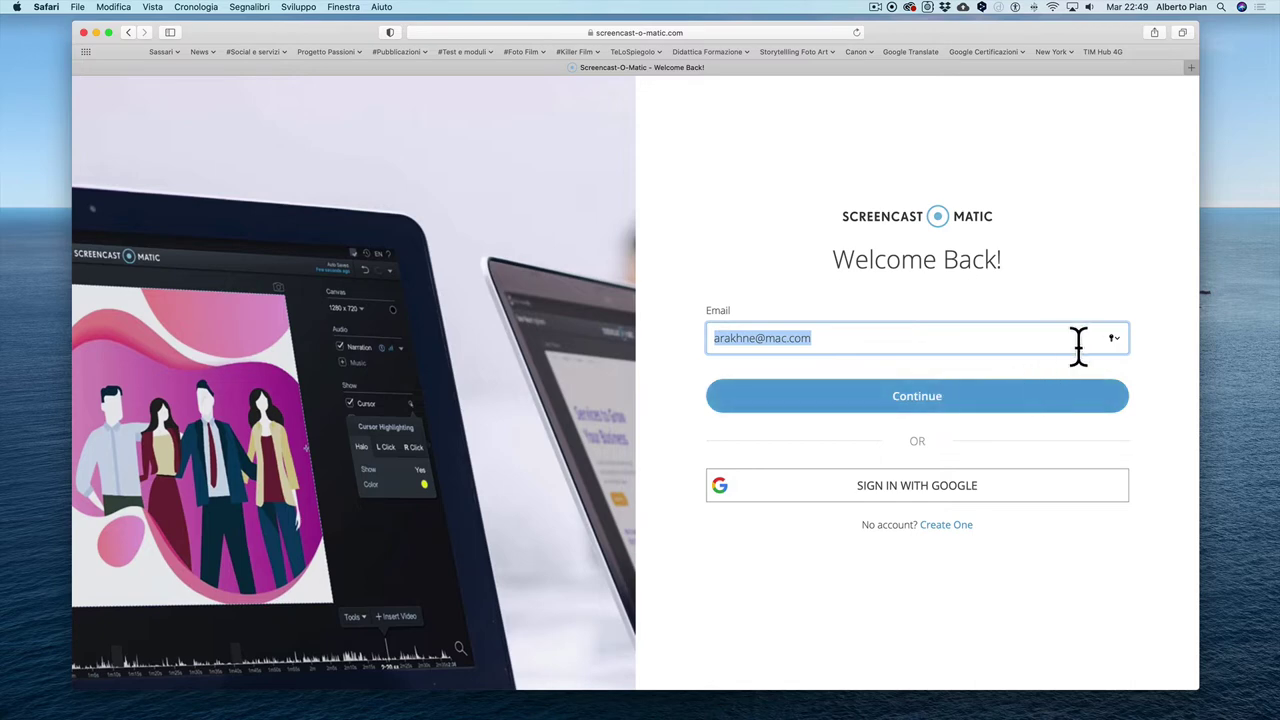
pyautogui.click(940, 480)
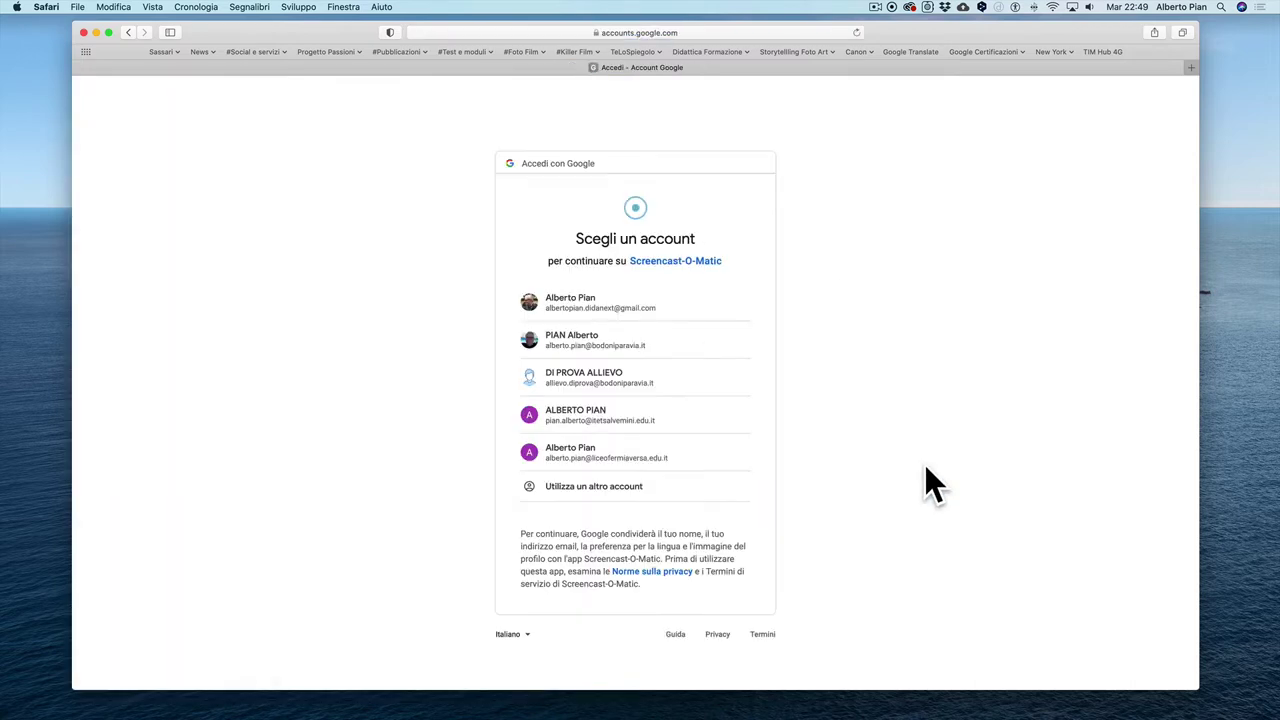
pyautogui.click(594, 305)
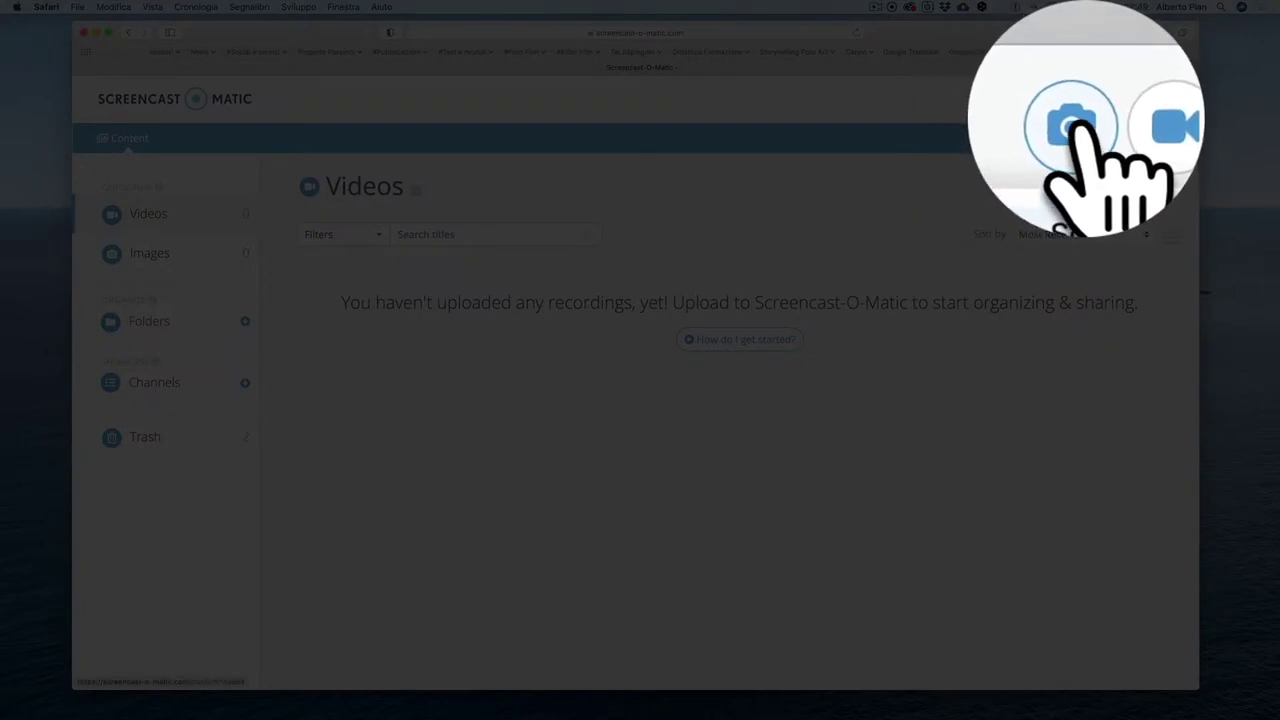
# Launch the screenshot tool, allow Screen Recorder to open, capture a rectangular area of the Videos page, and open the capture for editing
pyautogui.click(1088, 100)
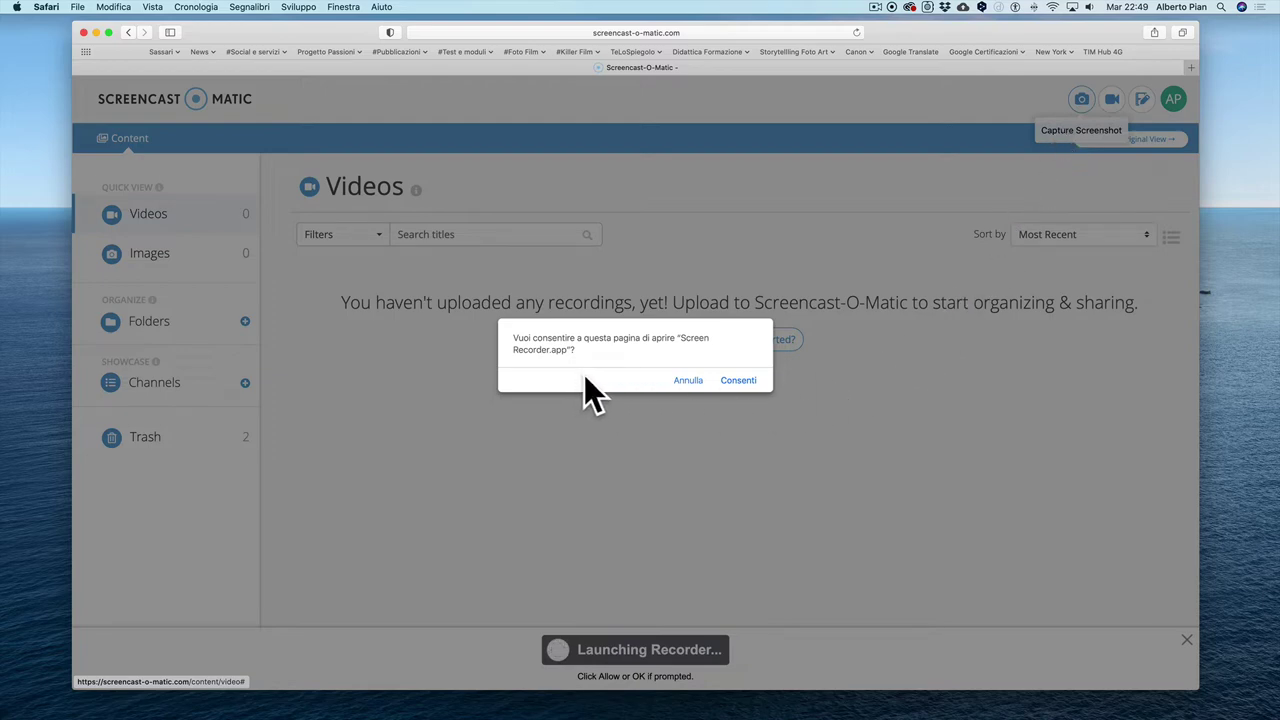
pyautogui.click(738, 380)
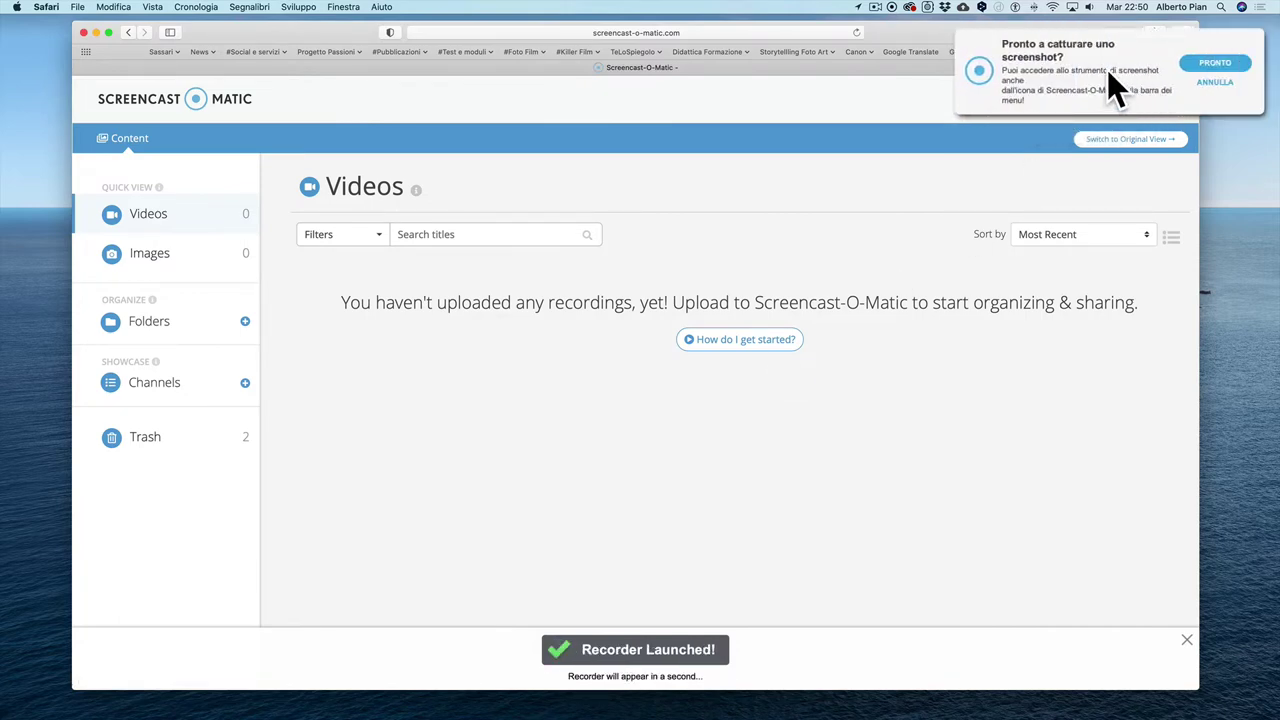
pyautogui.click(1215, 62)
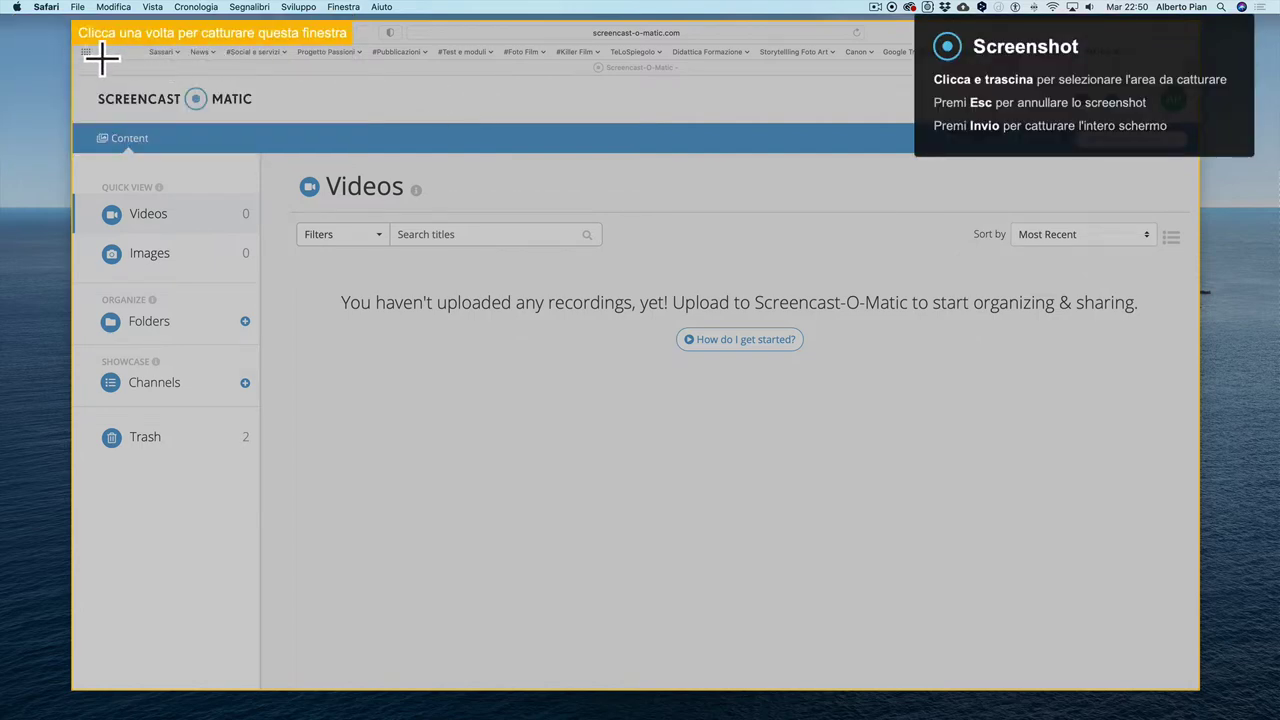
pyautogui.moveTo(104, 60); pyautogui.dragTo(820, 458)
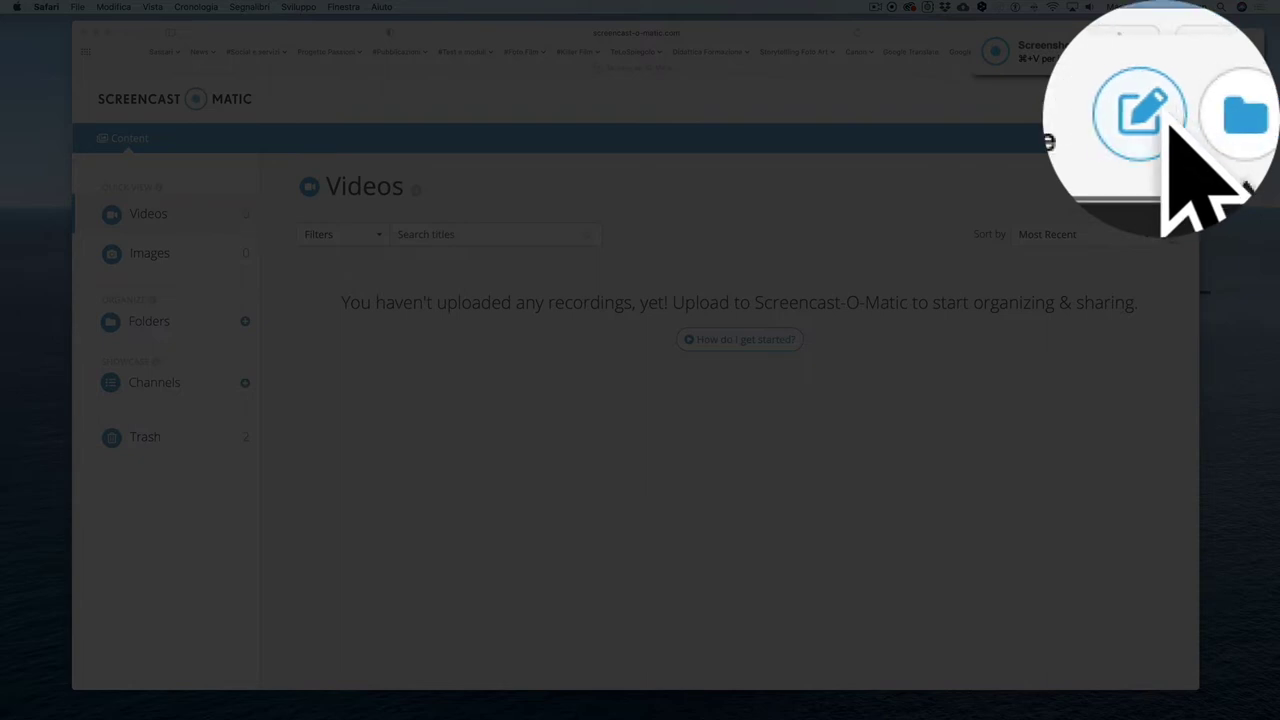
pyautogui.click(1145, 55)
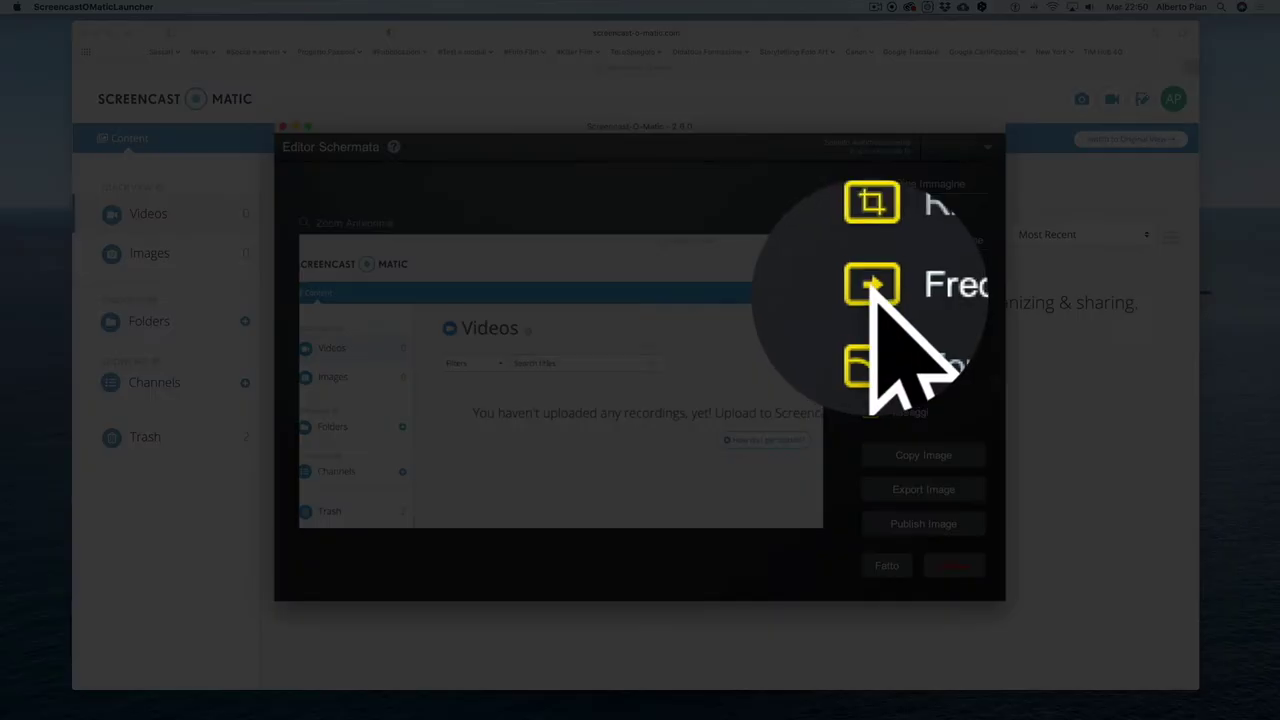
# Add an arrow to the screenshot pointing diagonally up toward the Filters box
pyautogui.click(871, 297)
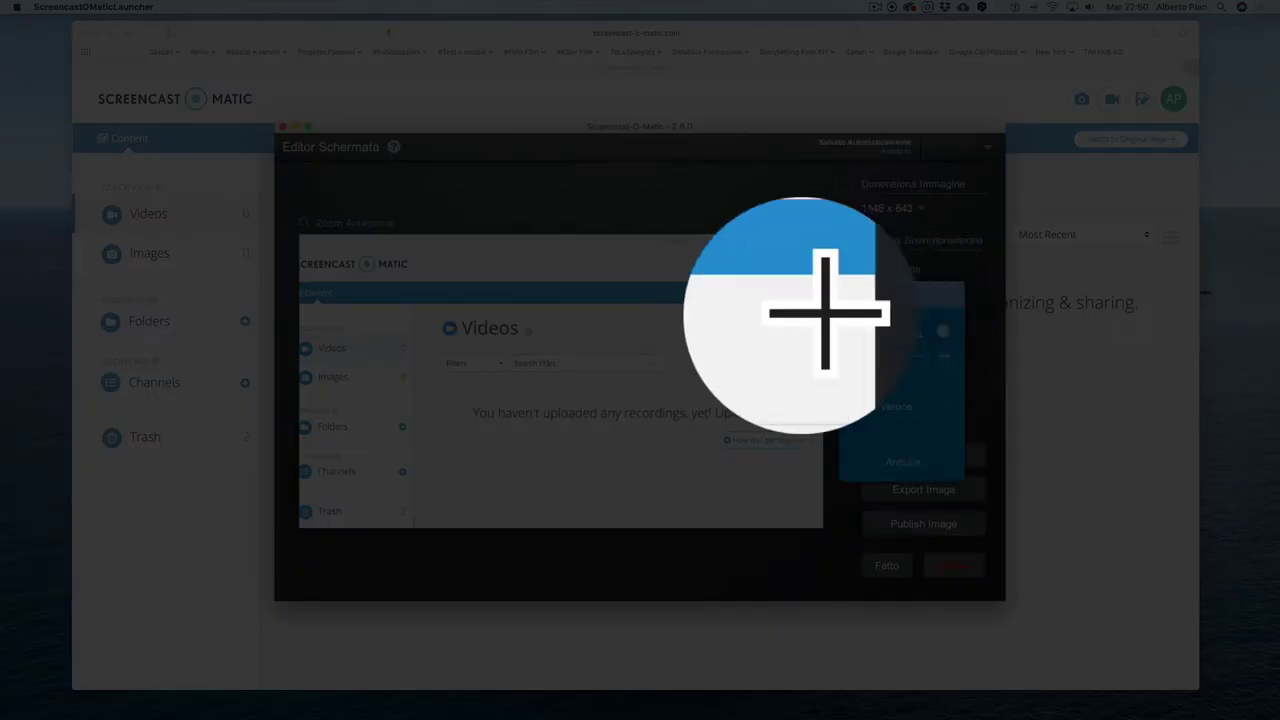
pyautogui.moveTo(445, 447); pyautogui.dragTo(505, 380)
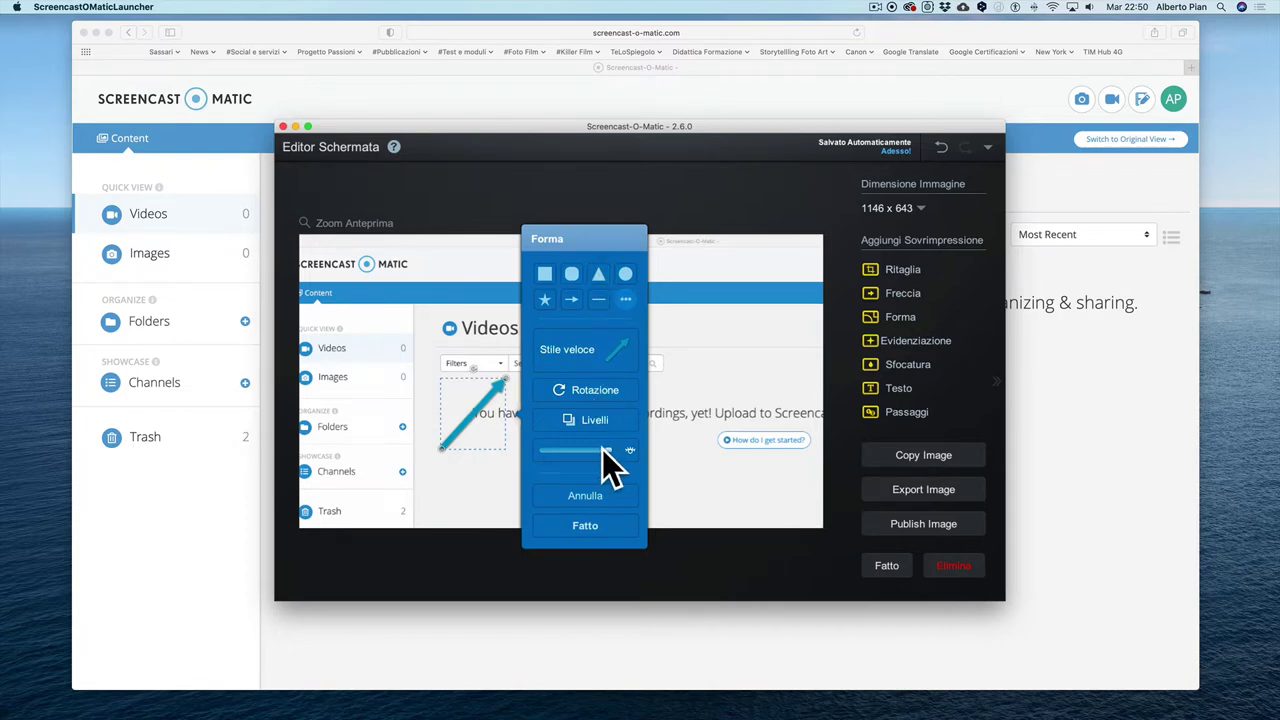
pyautogui.click(589, 521)
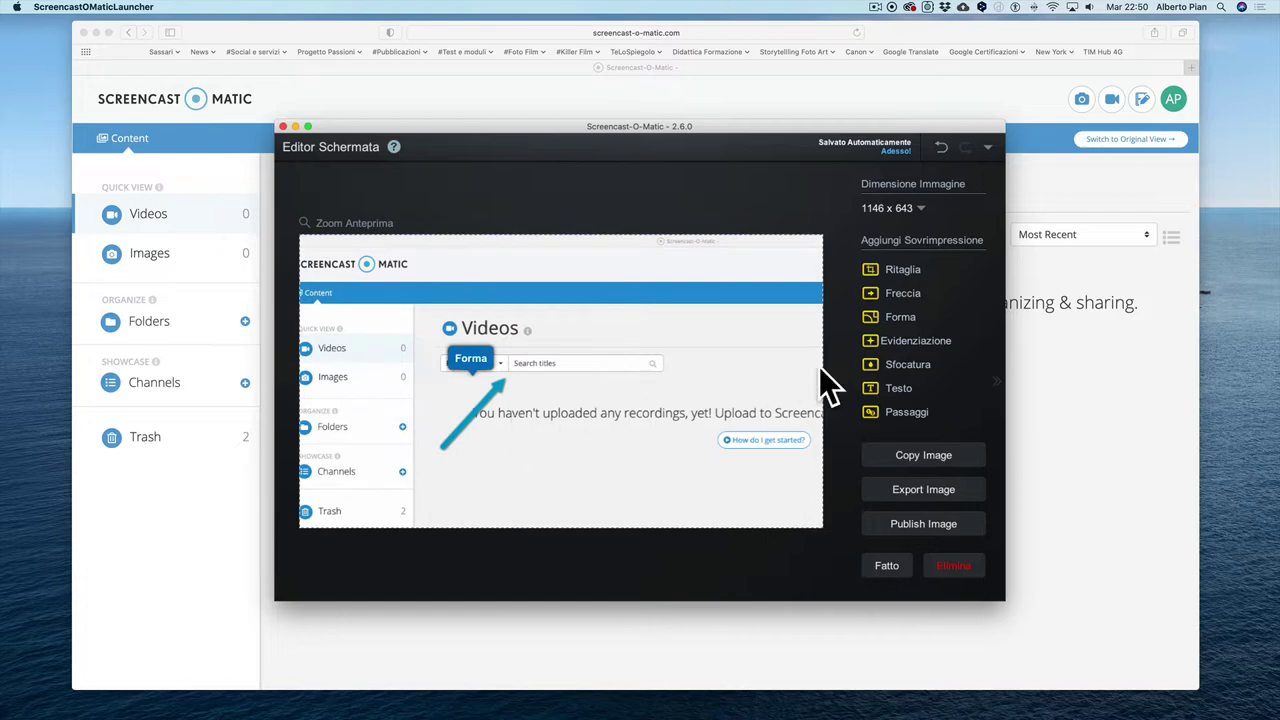
# Add a highlight overlay framing the "How do I get started?" button and part of the message above it
pyautogui.click(875, 344)
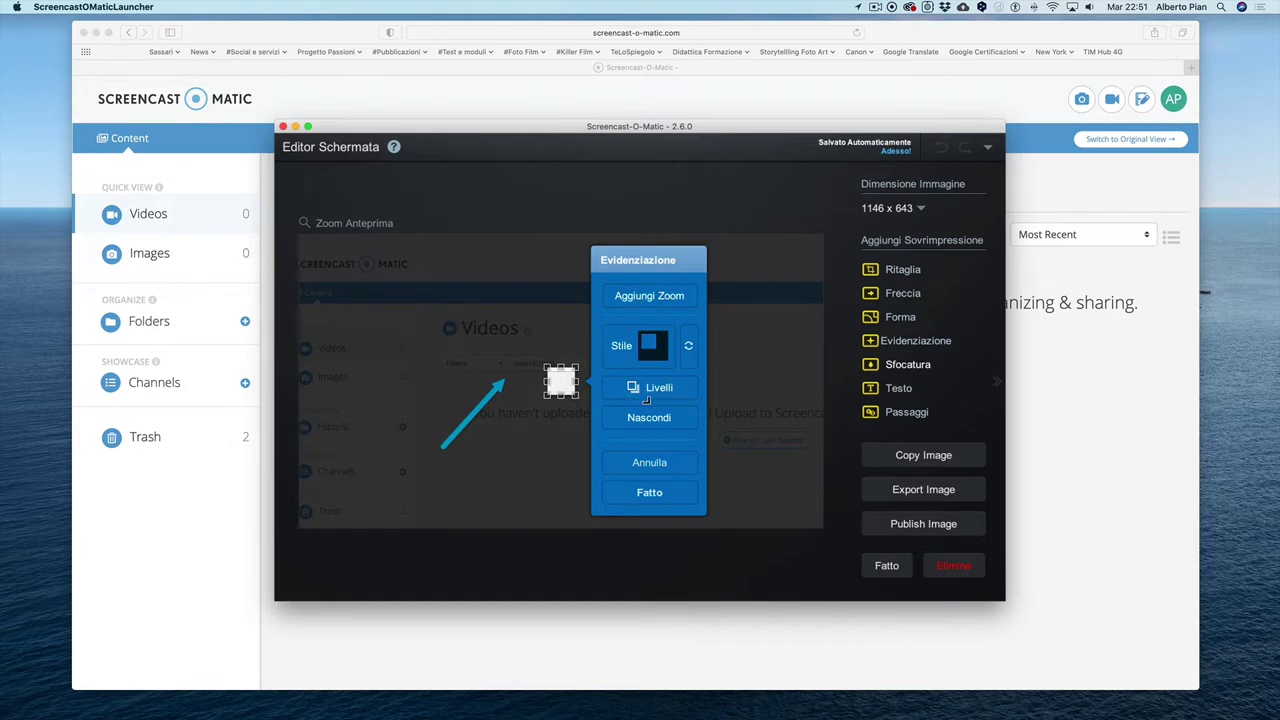
pyautogui.moveTo(578, 396); pyautogui.dragTo(754, 428)
pyautogui.click(752, 408)
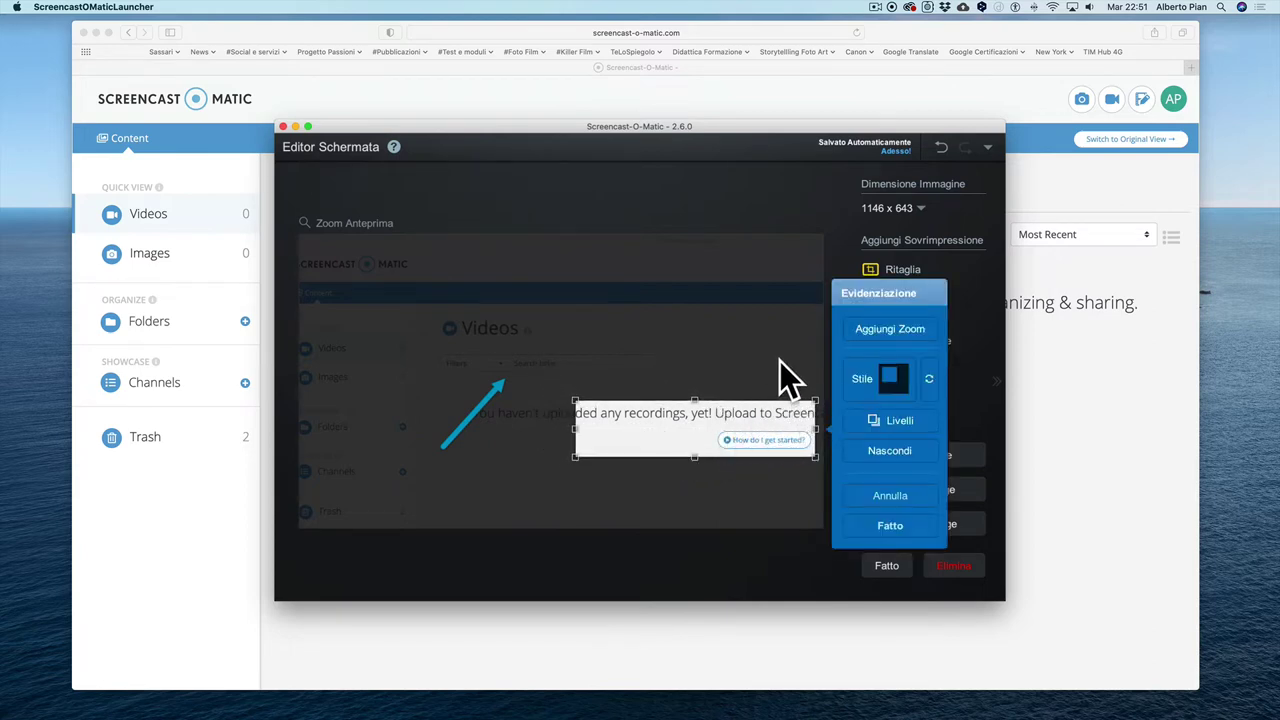
pyautogui.click(891, 526)
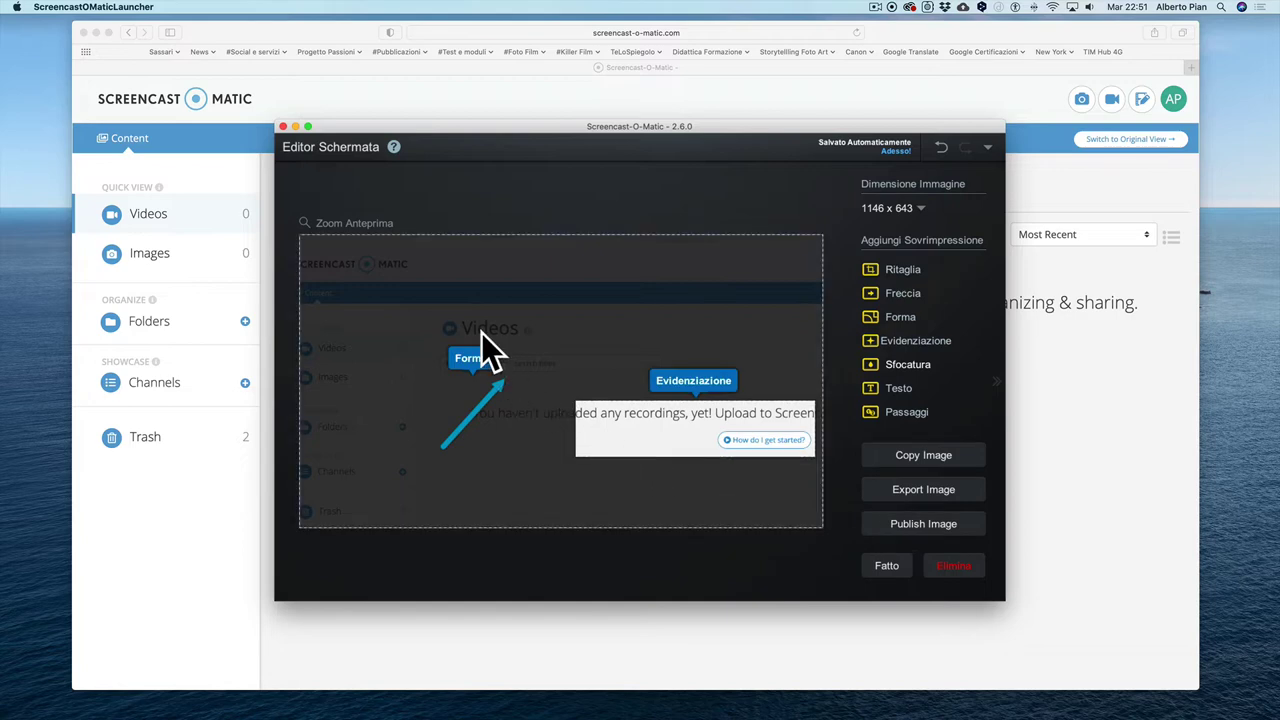
# Move the arrow so that it points at the "How do I get started?" button
pyautogui.click(493, 400)
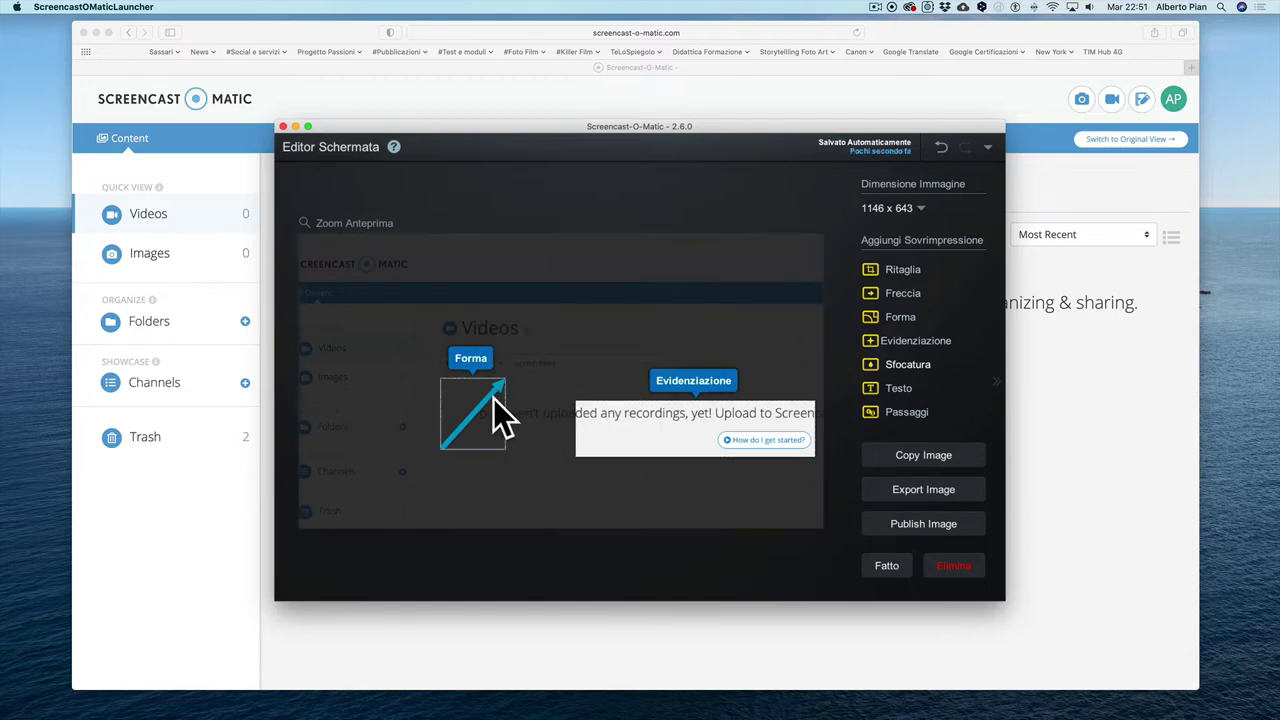
pyautogui.moveTo(494, 399)
pyautogui.mouseDown()
pyautogui.moveTo(523, 446)
pyautogui.moveTo(696, 461)
pyautogui.mouseUp()
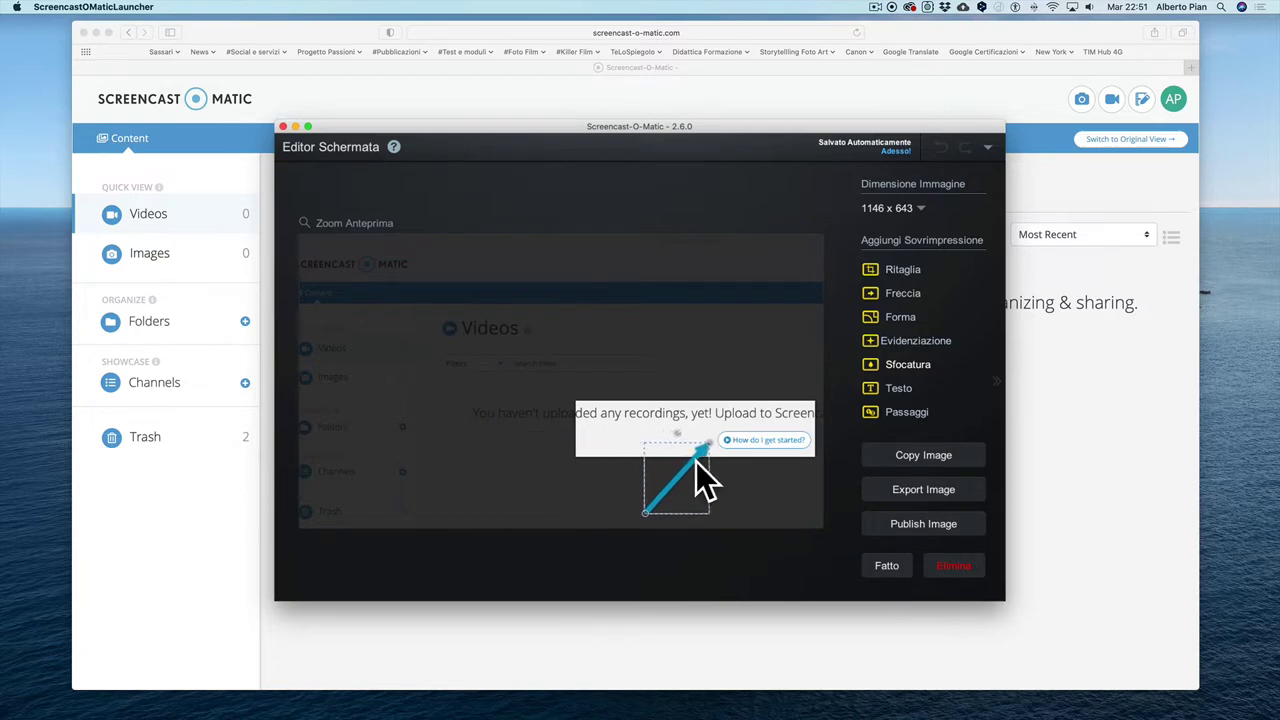
pyautogui.click(686, 326)
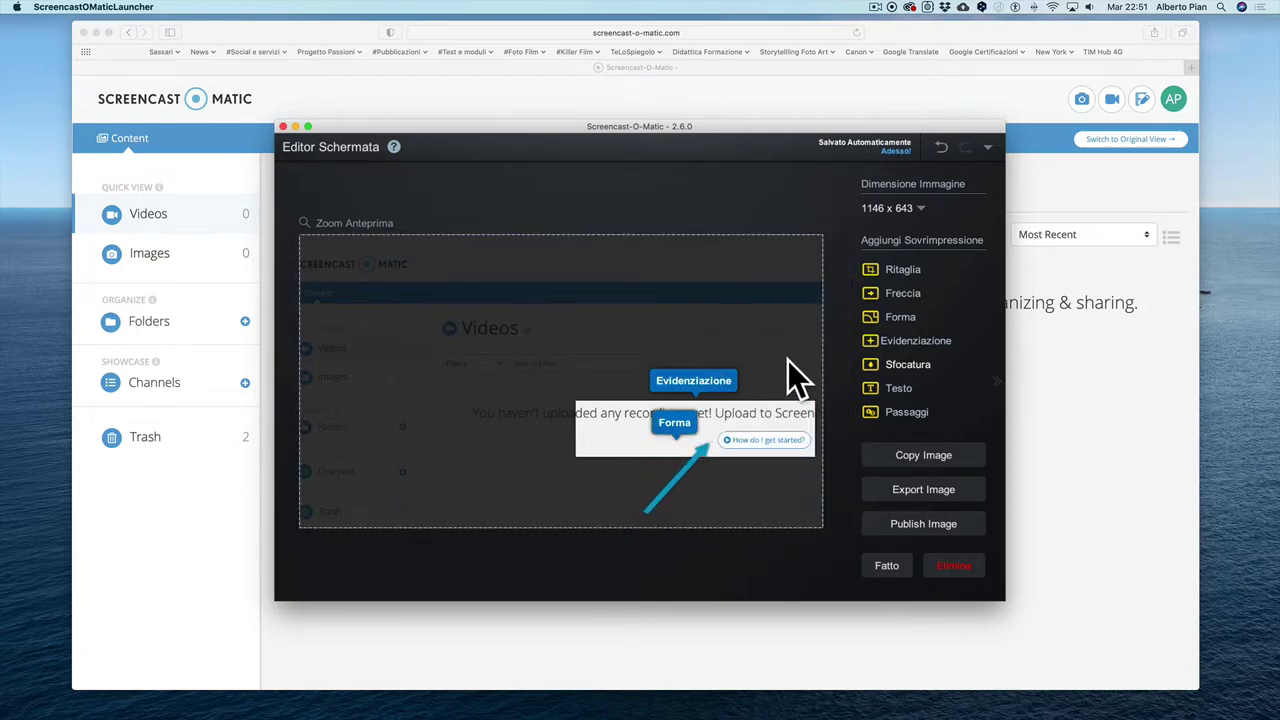
# Delete the highlight overlay around the "How do I get started?" button
pyautogui.click(791, 420)
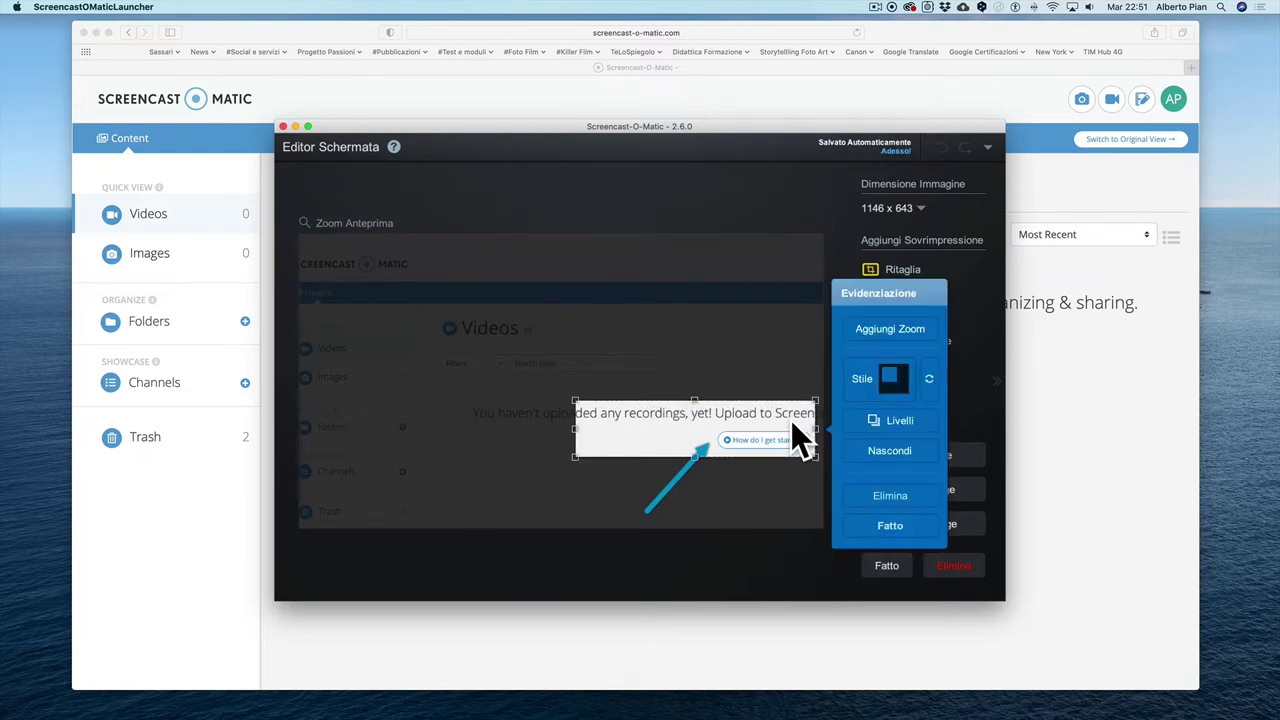
pyautogui.click(891, 496)
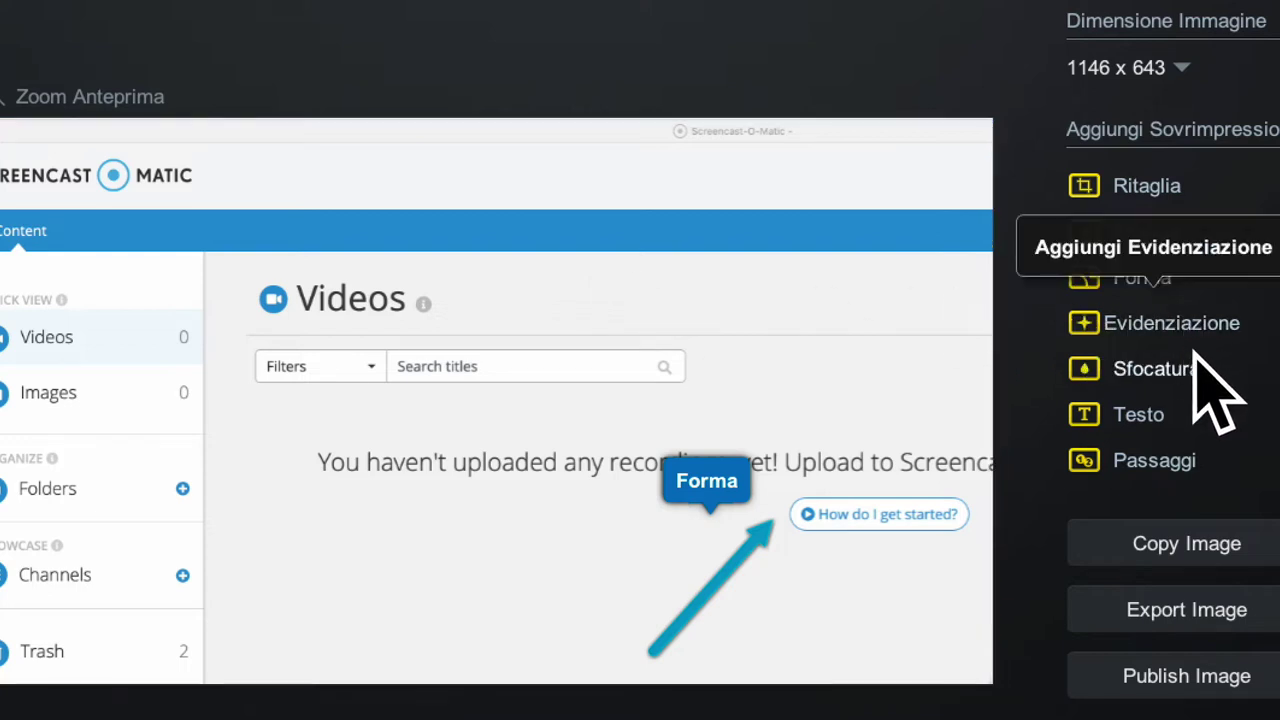
# Add a blur overlay covering the Filters box and reduce its opacity to 3%
pyautogui.click(1166, 378)
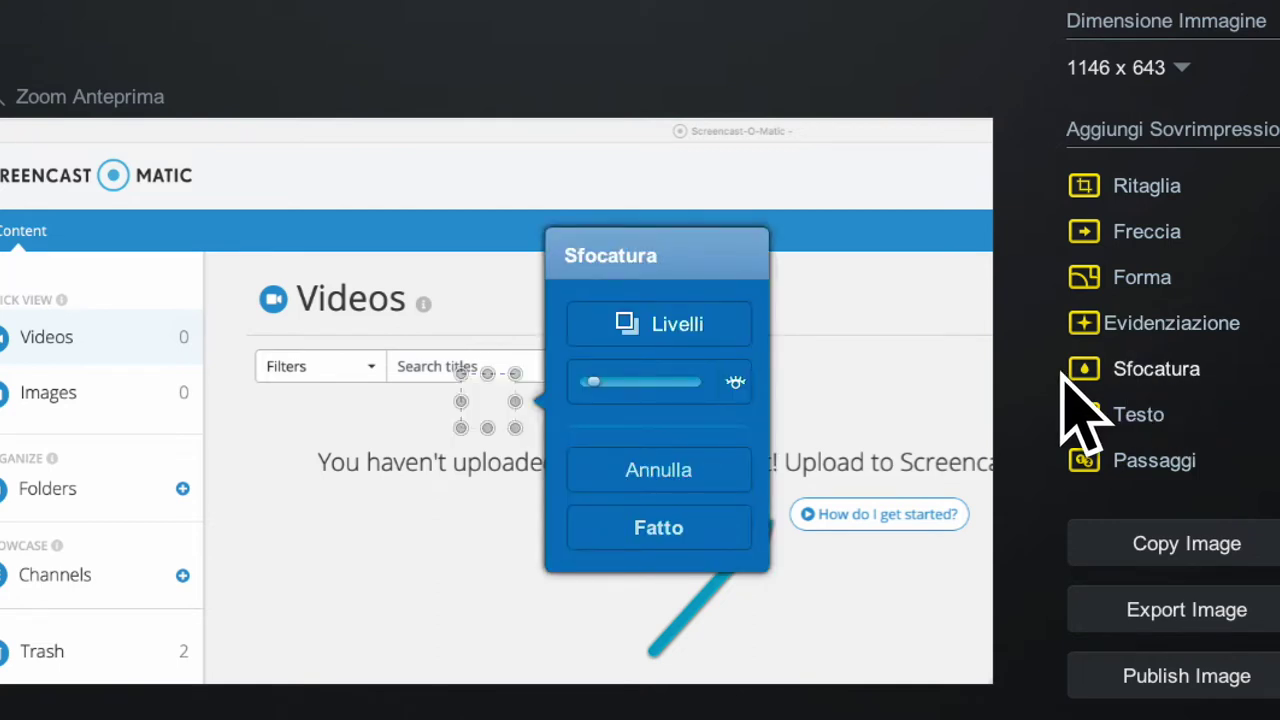
pyautogui.click(285, 390)
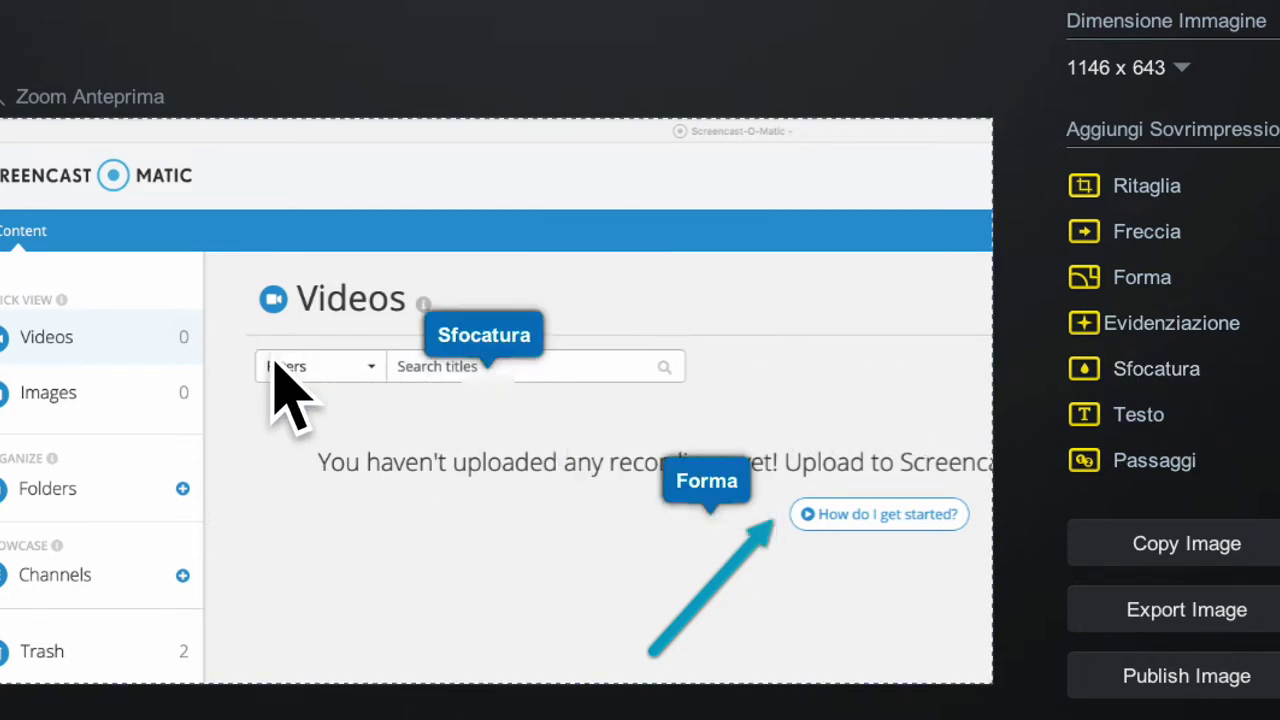
pyautogui.click(485, 398)
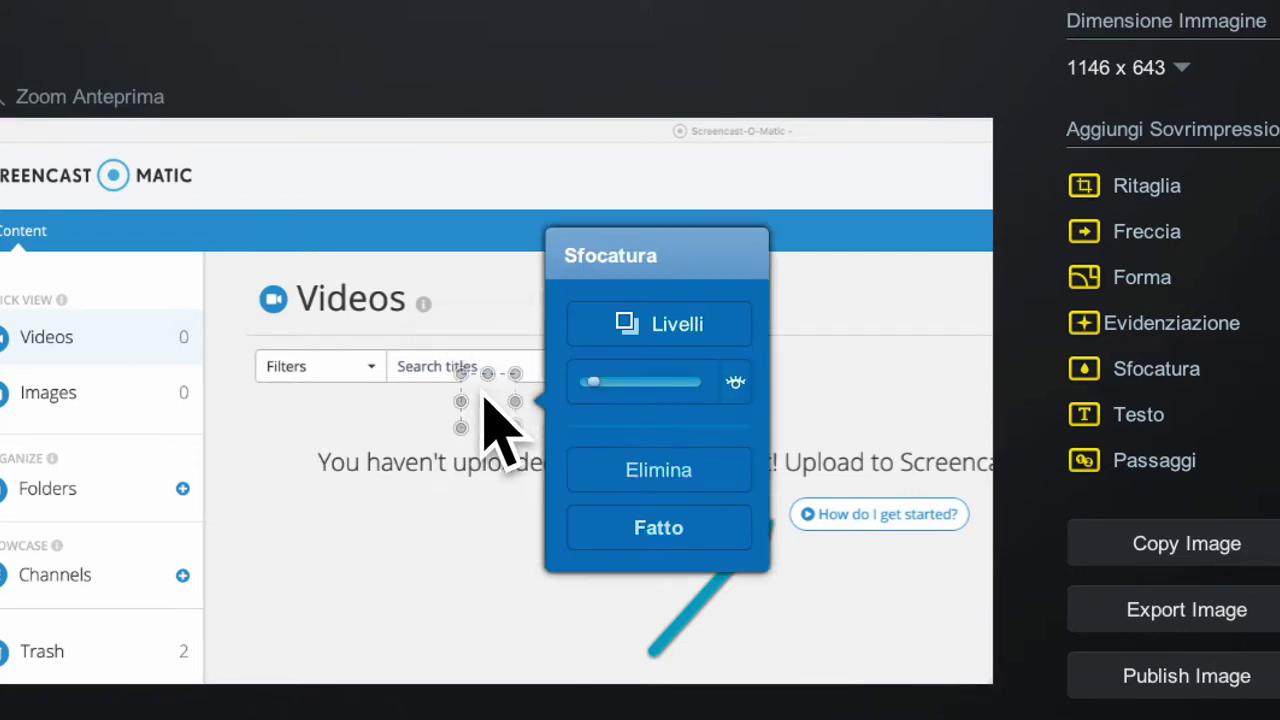
pyautogui.moveTo(484, 397); pyautogui.dragTo(396, 393)
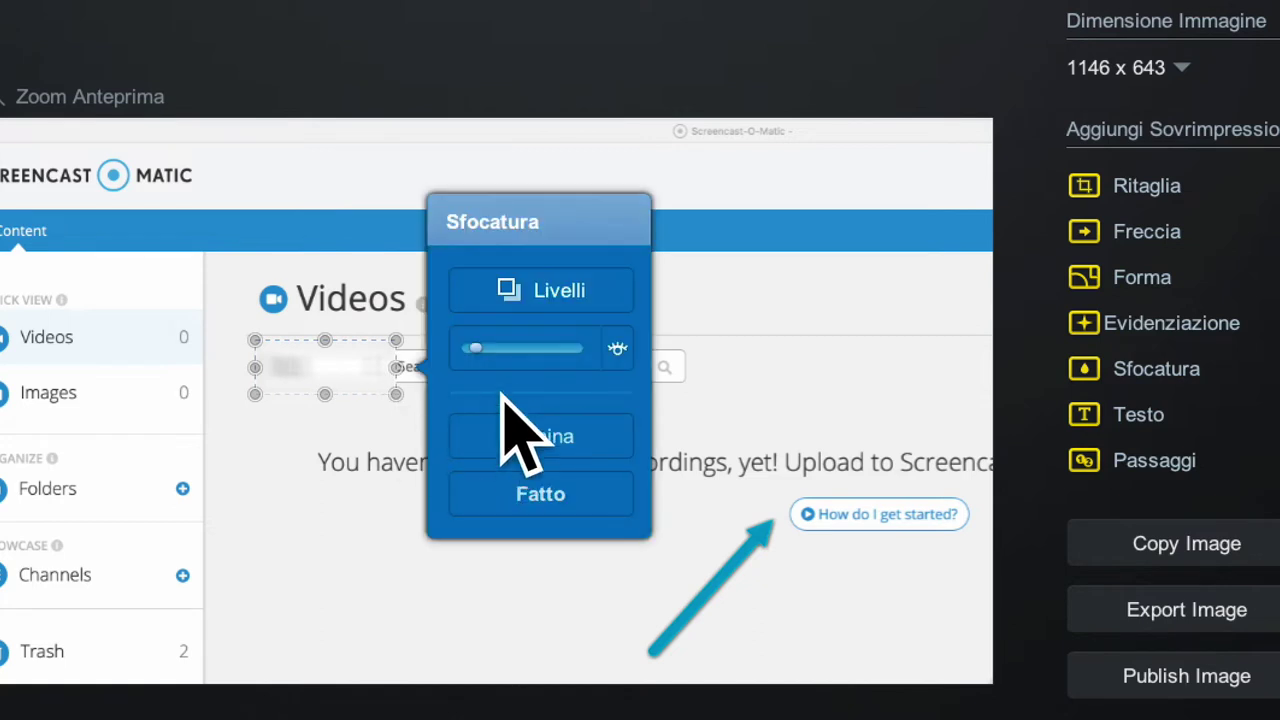
pyautogui.moveTo(477, 349)
pyautogui.mouseDown()
pyautogui.moveTo(513, 350)
pyautogui.moveTo(458, 350)
pyautogui.moveTo(470, 349)
pyautogui.mouseUp()
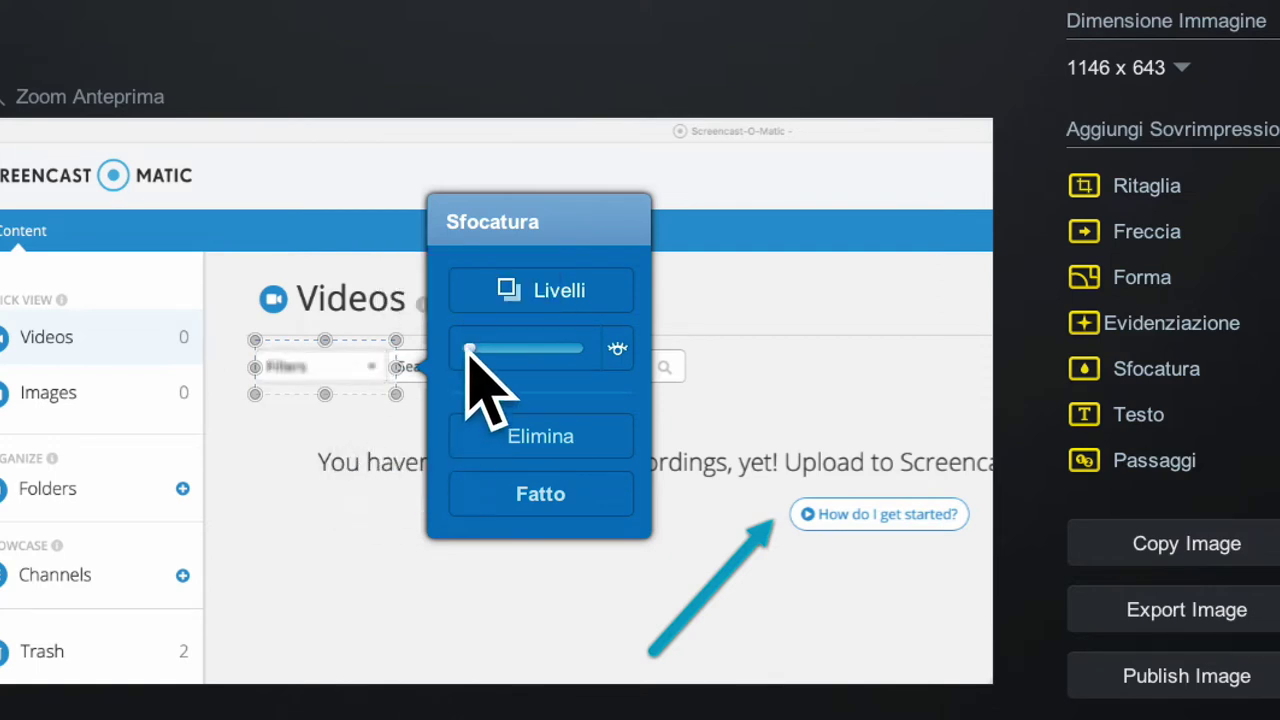
pyautogui.moveTo(467, 348)
pyautogui.mouseDown()
pyautogui.moveTo(600, 350)
pyautogui.moveTo(466, 351)
pyautogui.moveTo(571, 346)
pyautogui.moveTo(576, 360)
pyautogui.moveTo(468, 366)
pyautogui.mouseUp()
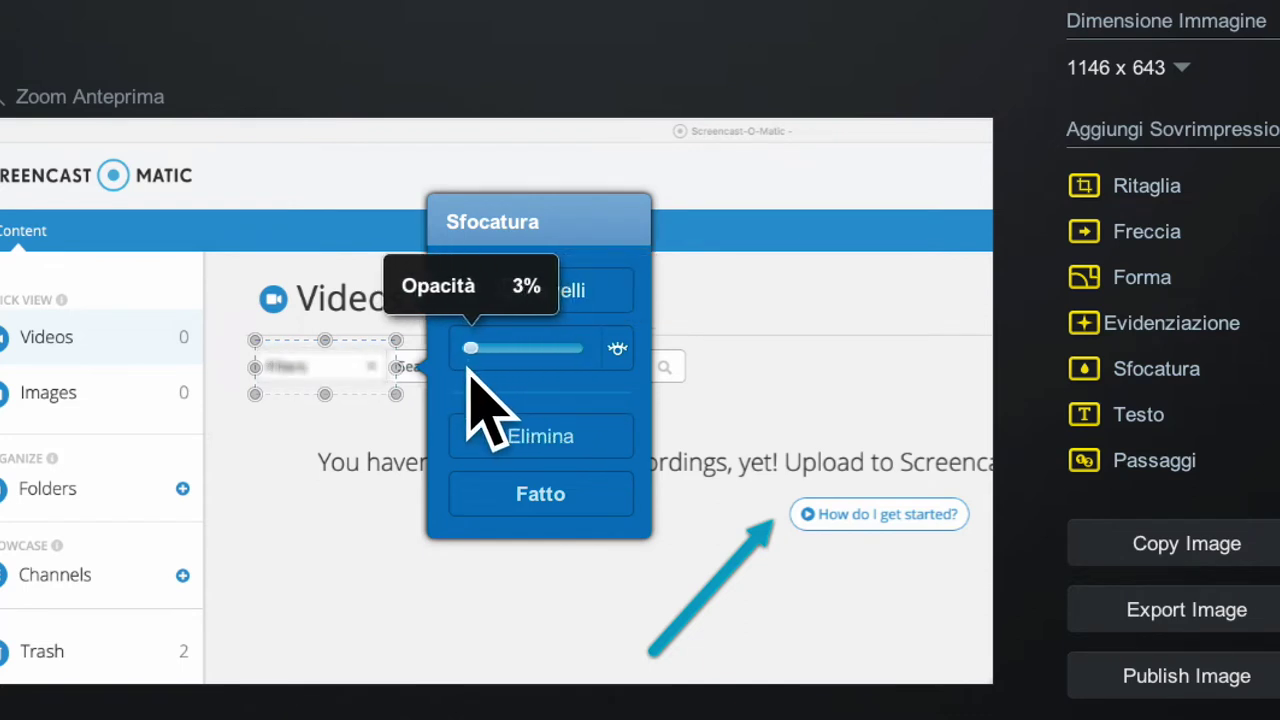
pyautogui.click(538, 500)
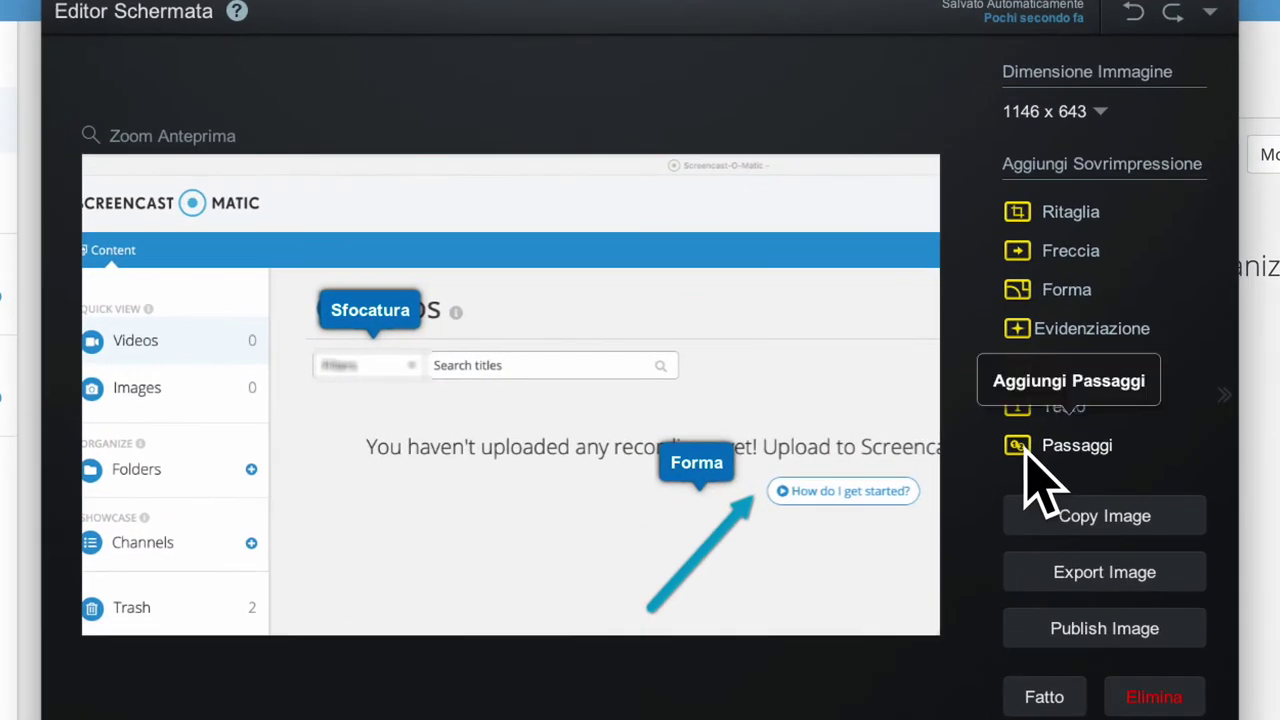
# Add numbered step markers: 1 by the logo, 2 by Images, 3 under the no-recordings message, and 4 under the "How do I get started?" button
pyautogui.click(1030, 450)
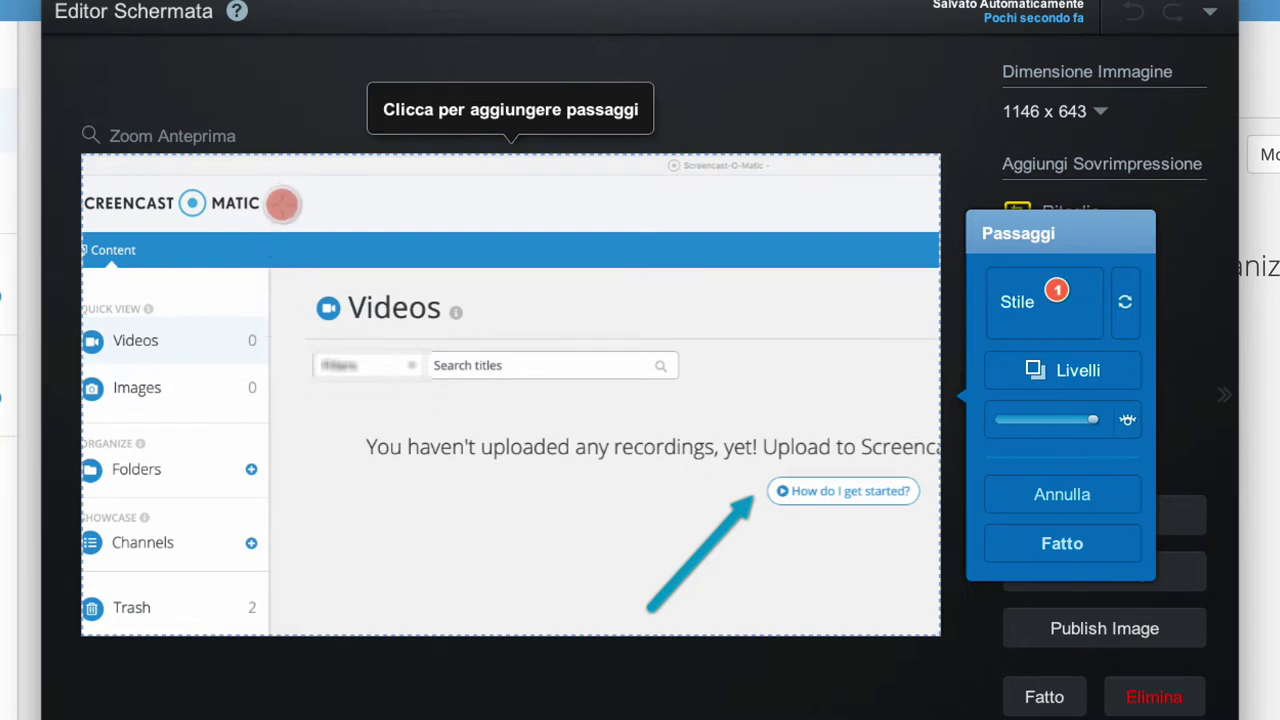
pyautogui.click(282, 203)
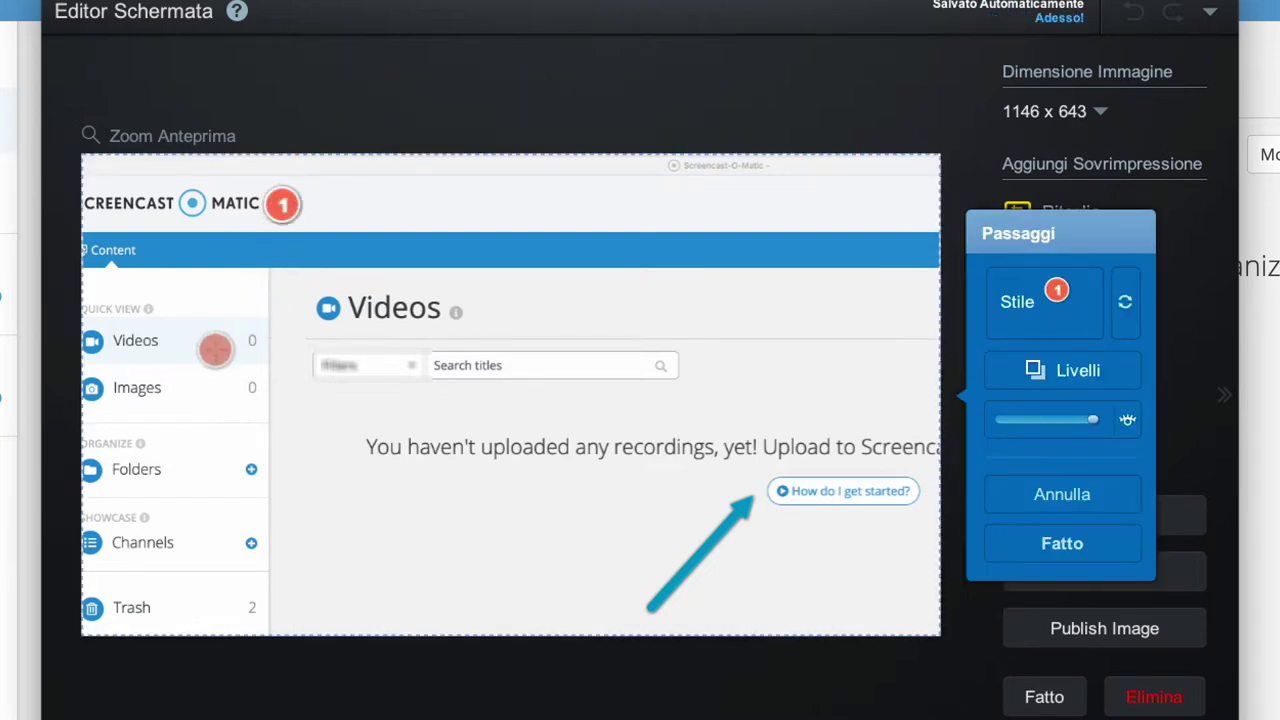
pyautogui.click(207, 399)
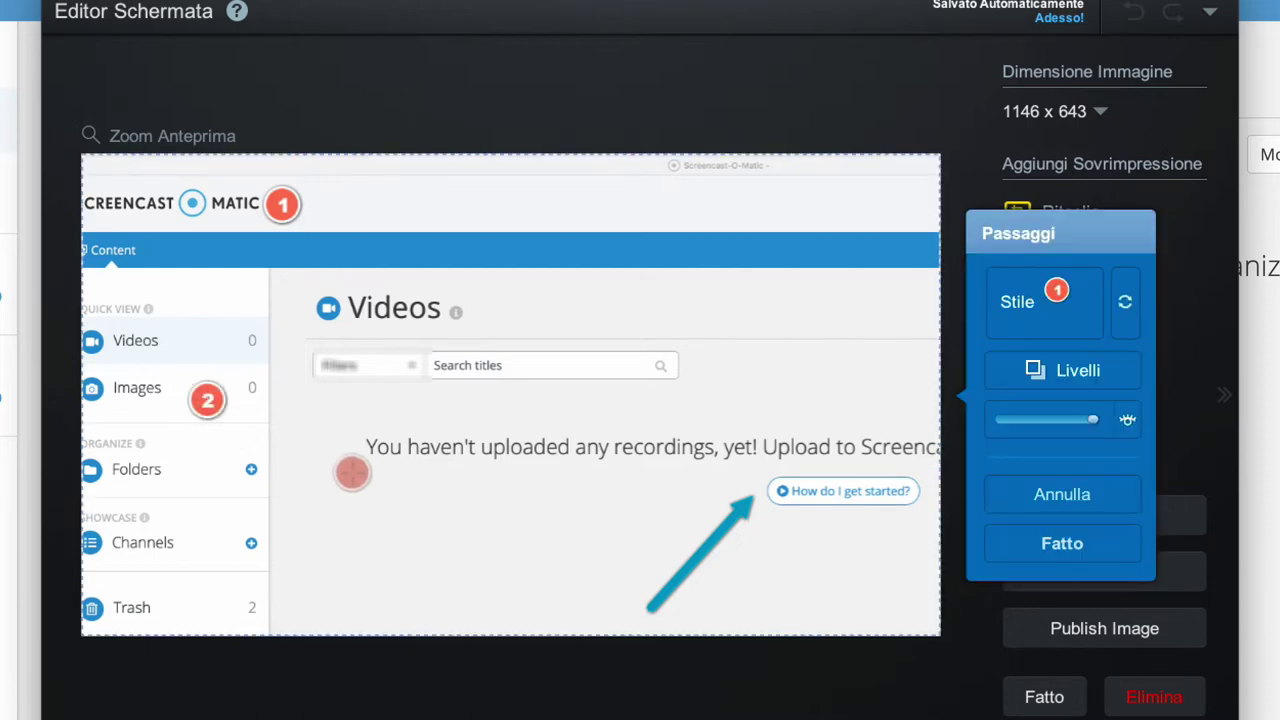
pyautogui.click(511, 502)
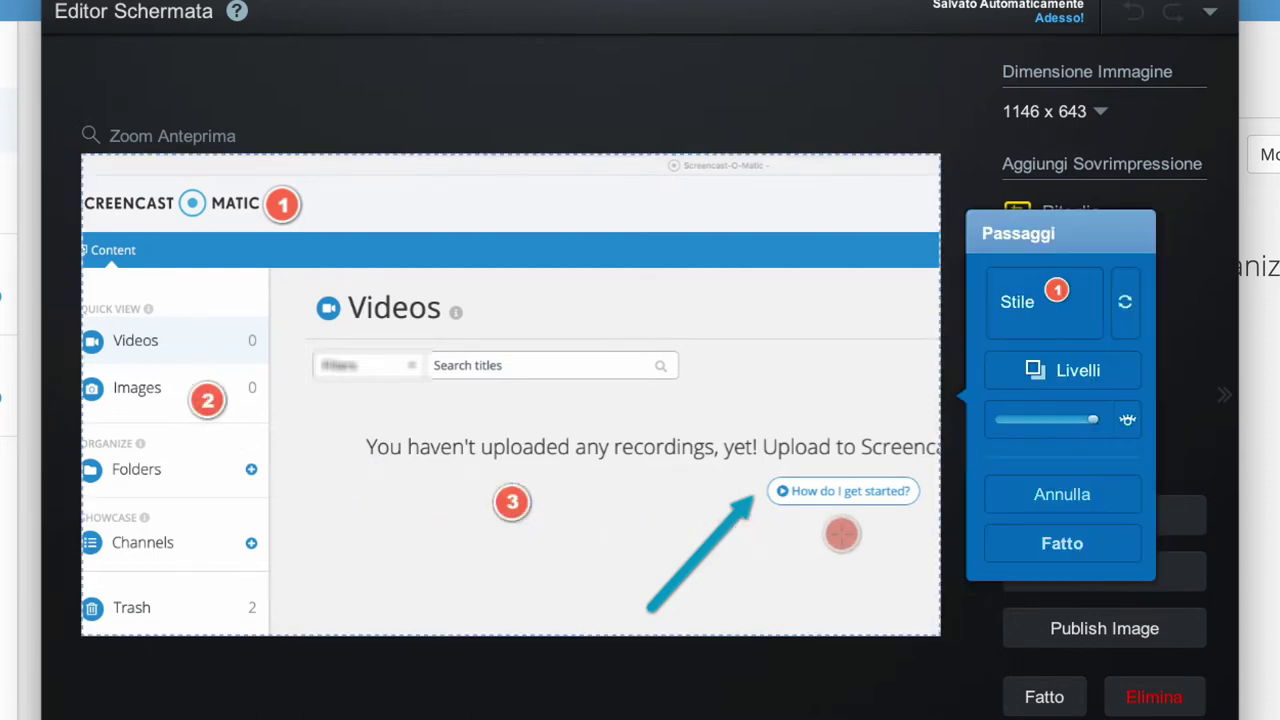
pyautogui.click(842, 534)
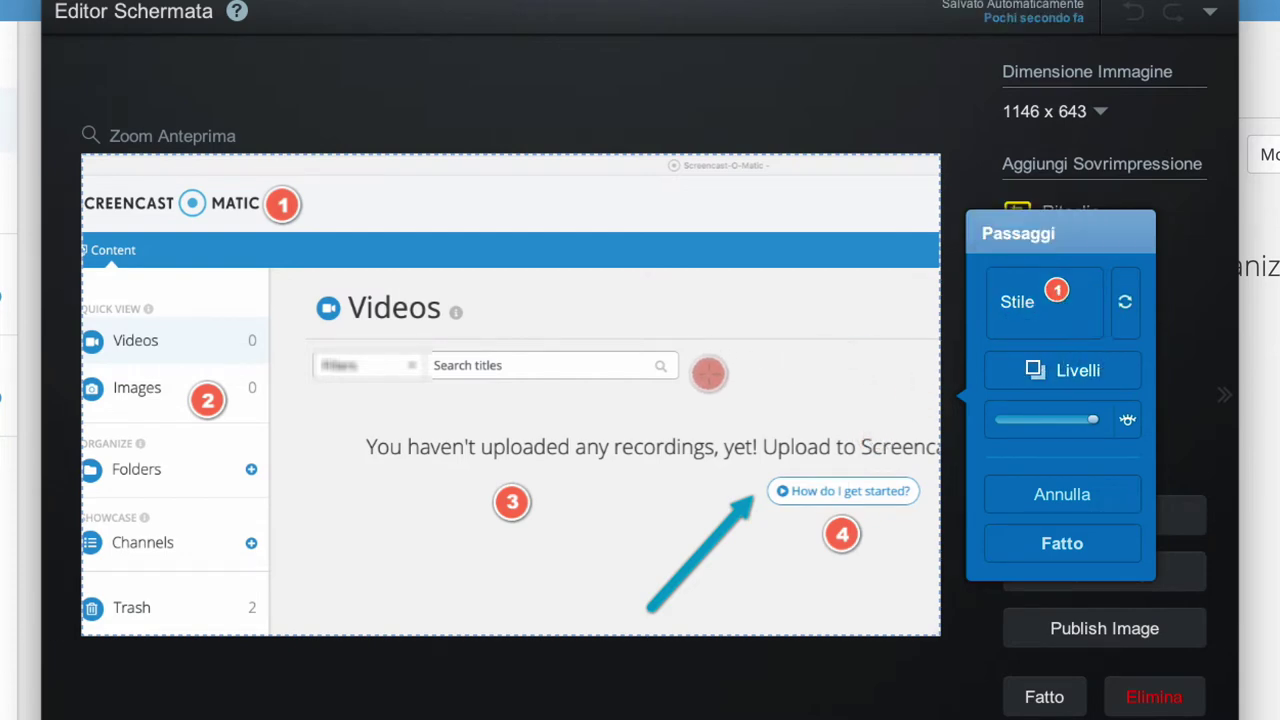
pyautogui.click(1072, 545)
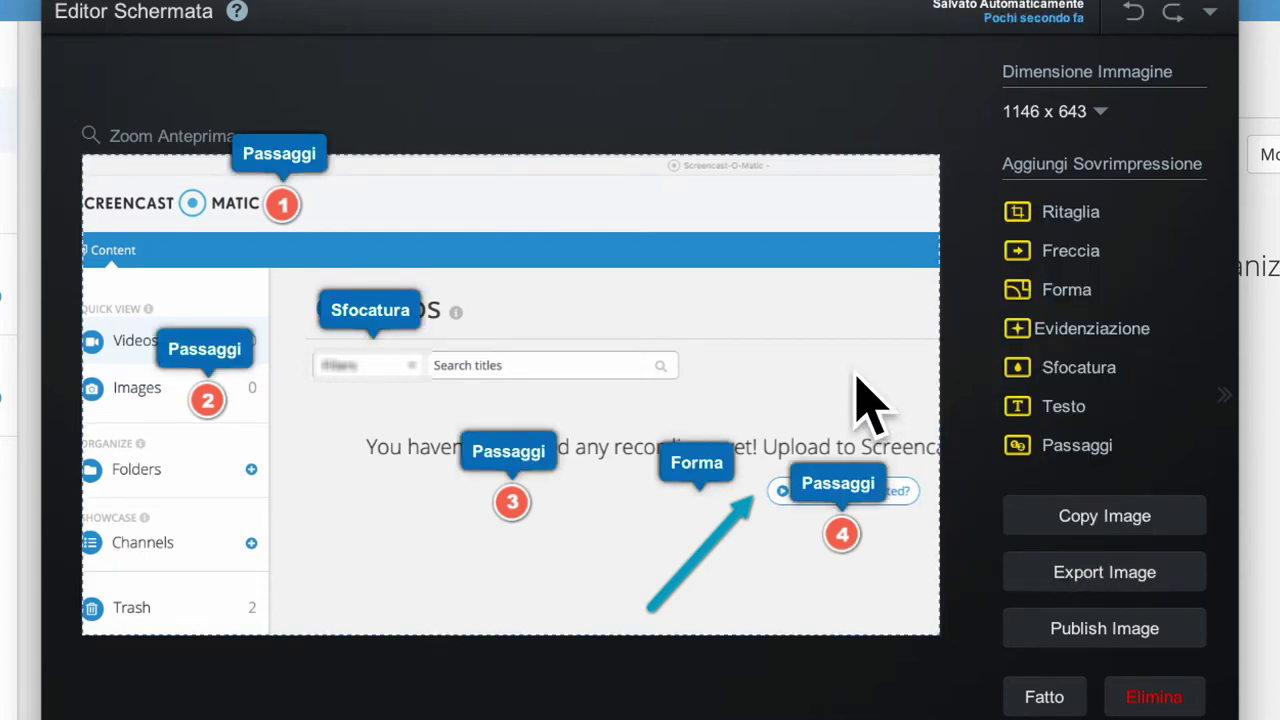
# Delete the annotated screenshot and leave the screenshot editor
pyautogui.click(680, 570)
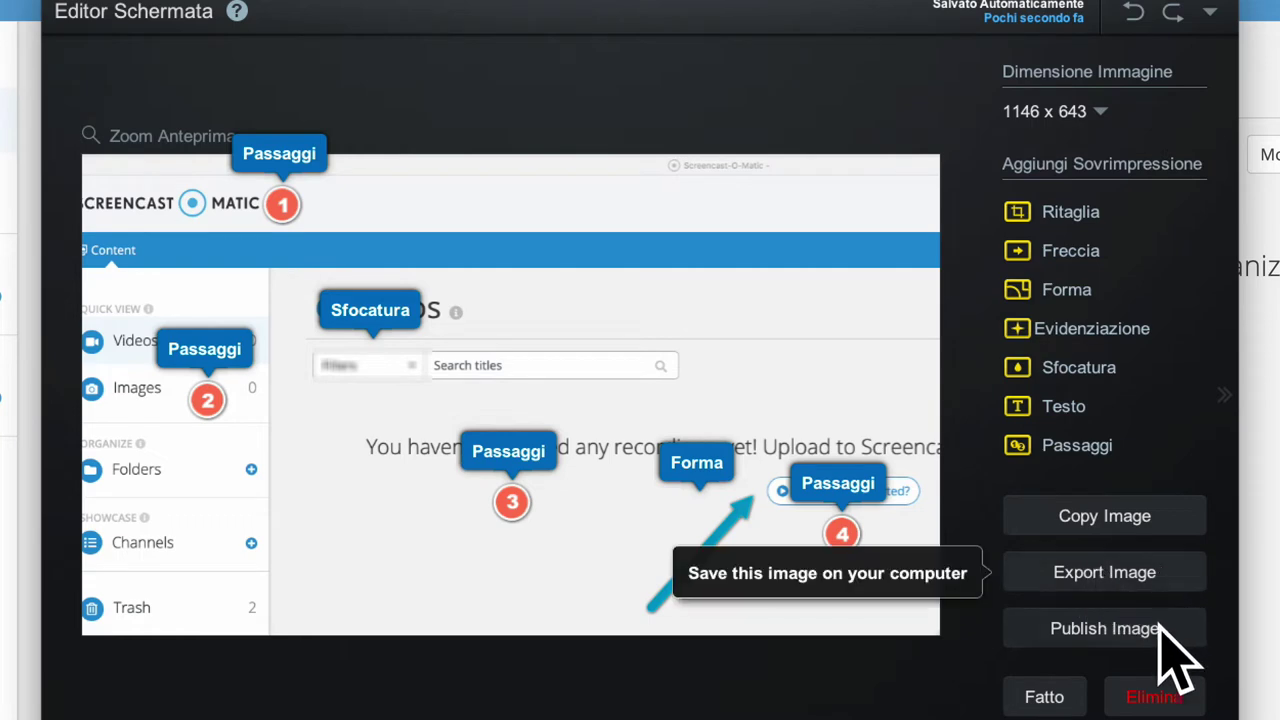
pyautogui.click(1155, 697)
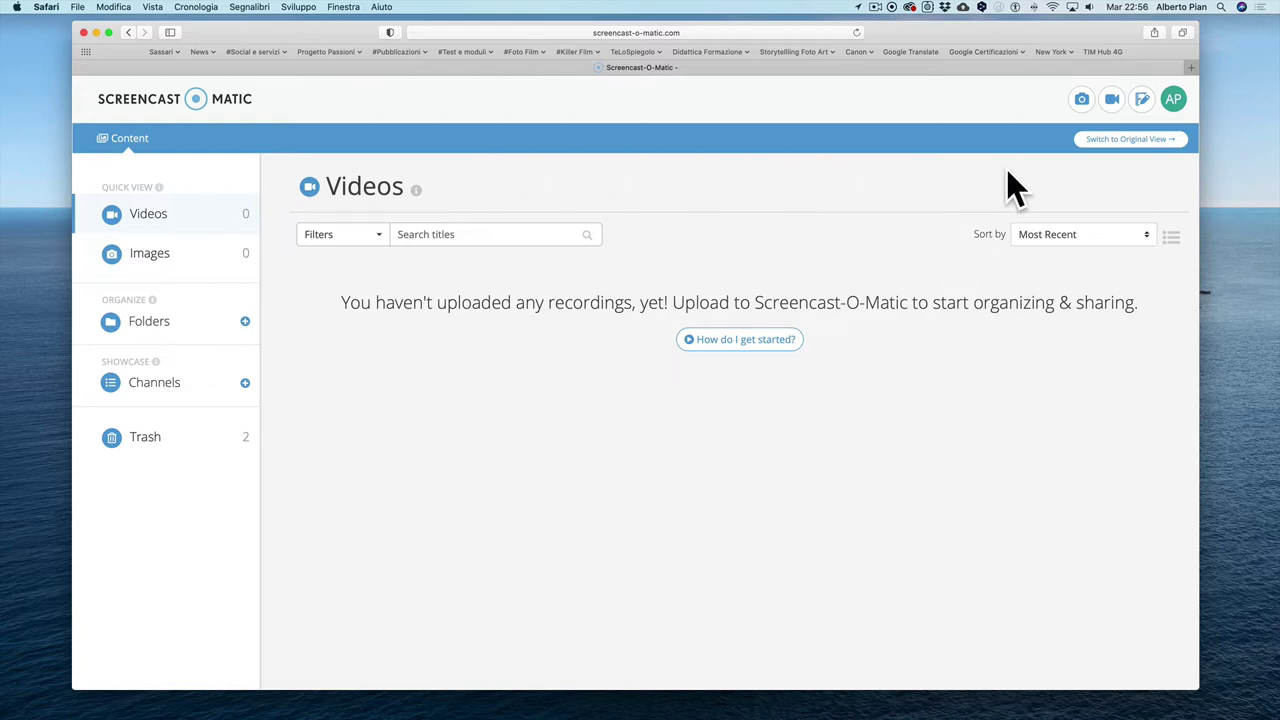
# Launch the video recorder, allow Screen Recorder to open, and choose the display's HD FaceTime camera as the webcam
pyautogui.click(1113, 99)
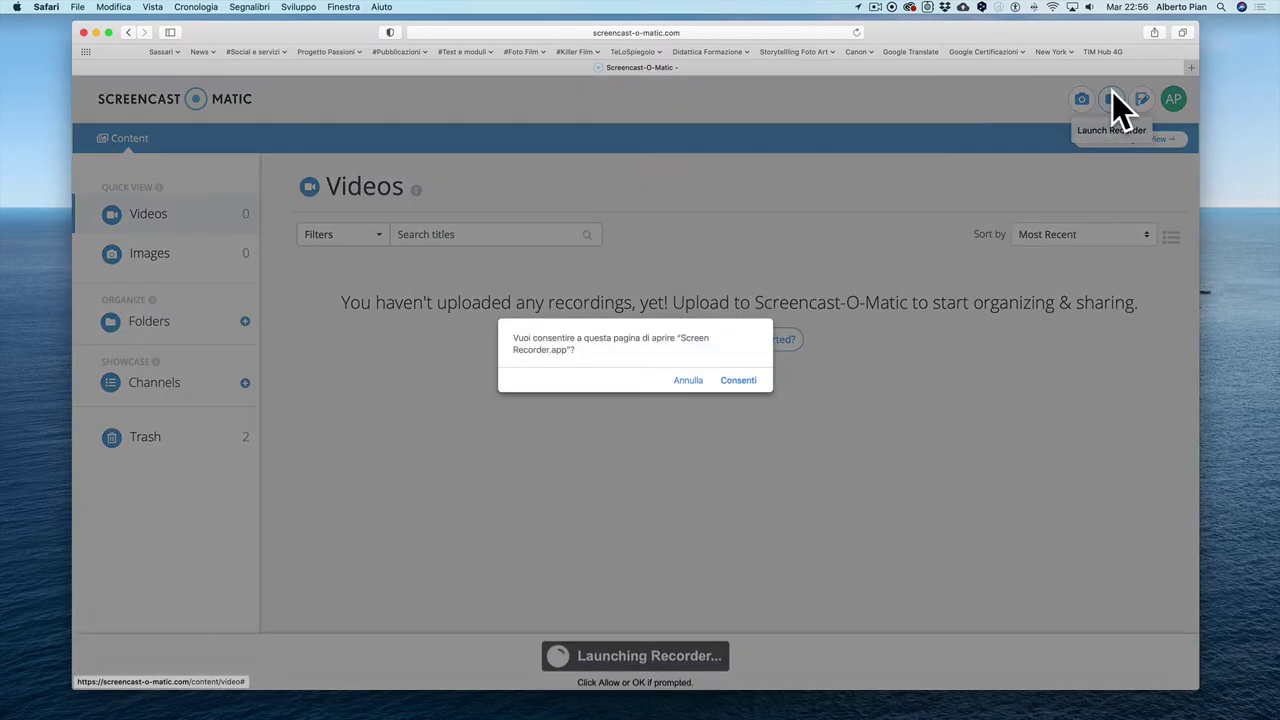
pyautogui.click(738, 381)
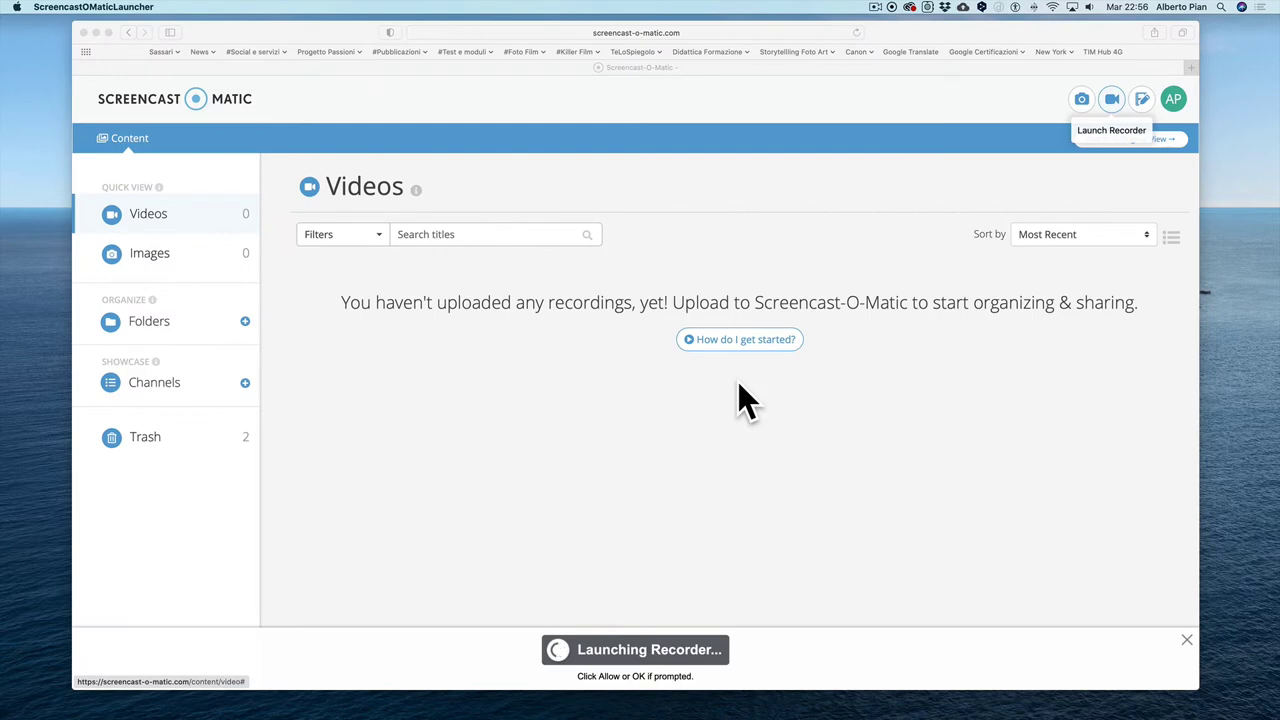
pyautogui.moveTo(955, 715)
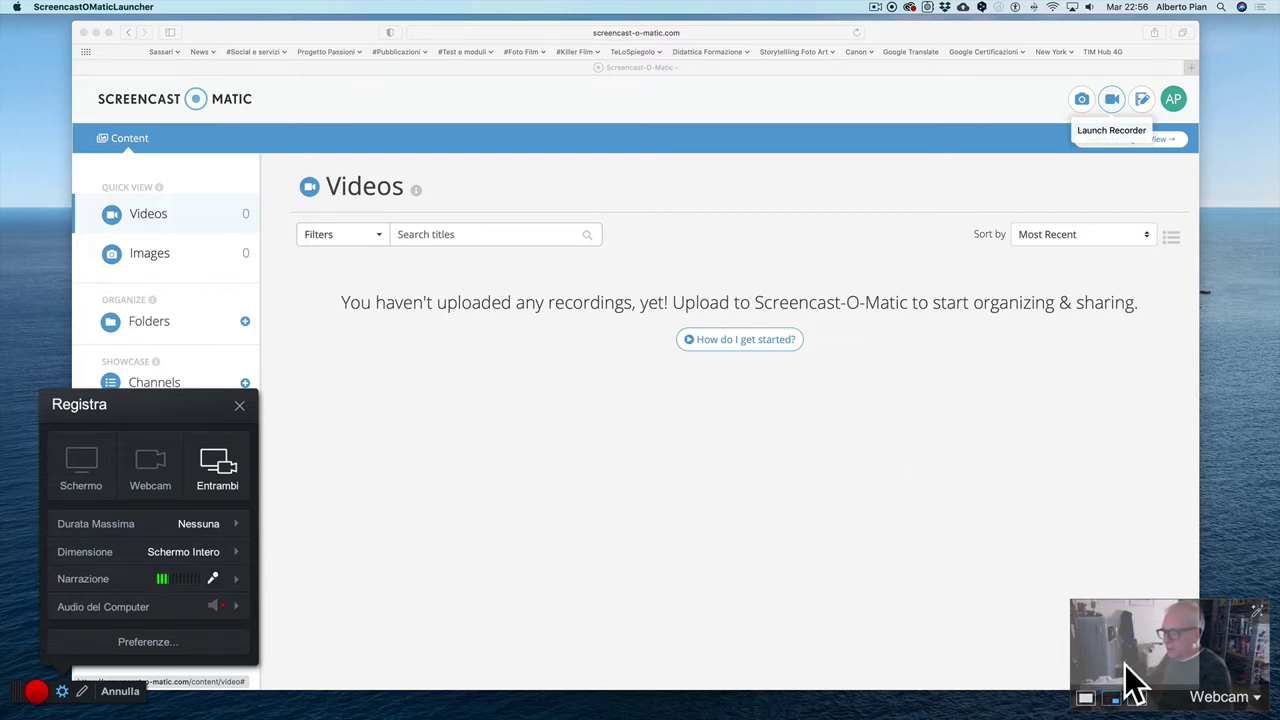
pyautogui.click(1258, 700)
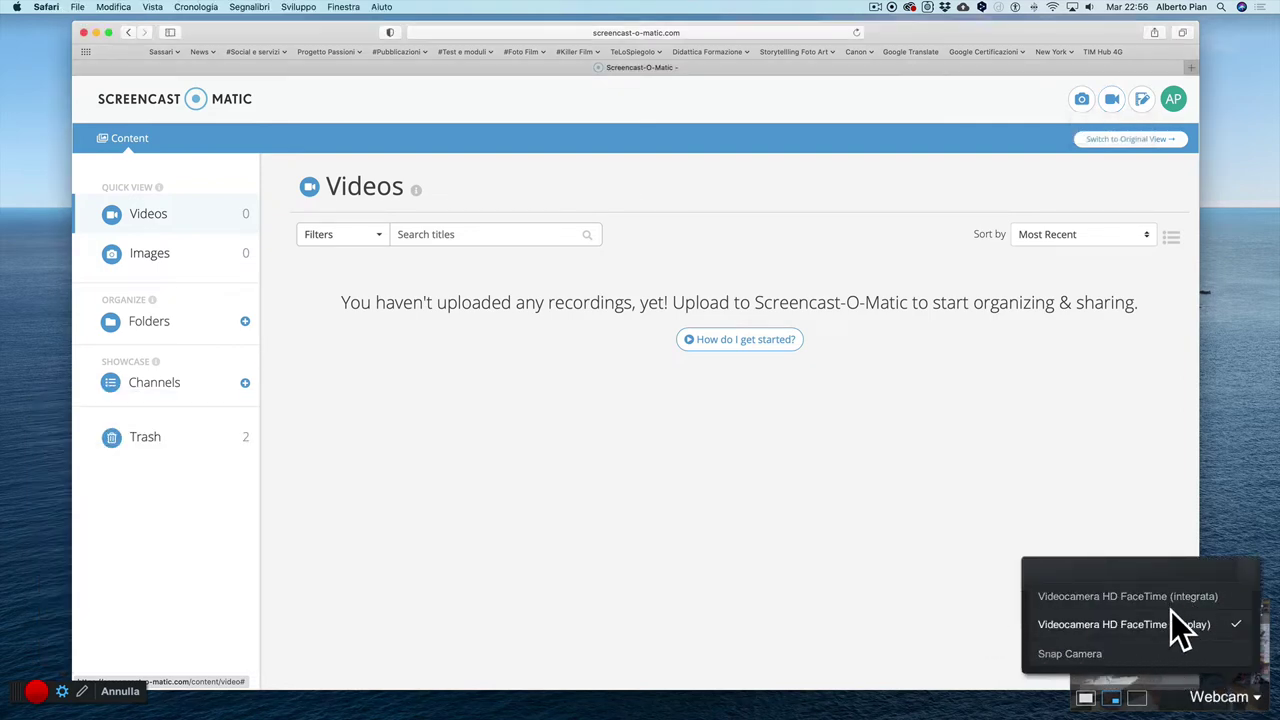
pyautogui.click(1200, 625)
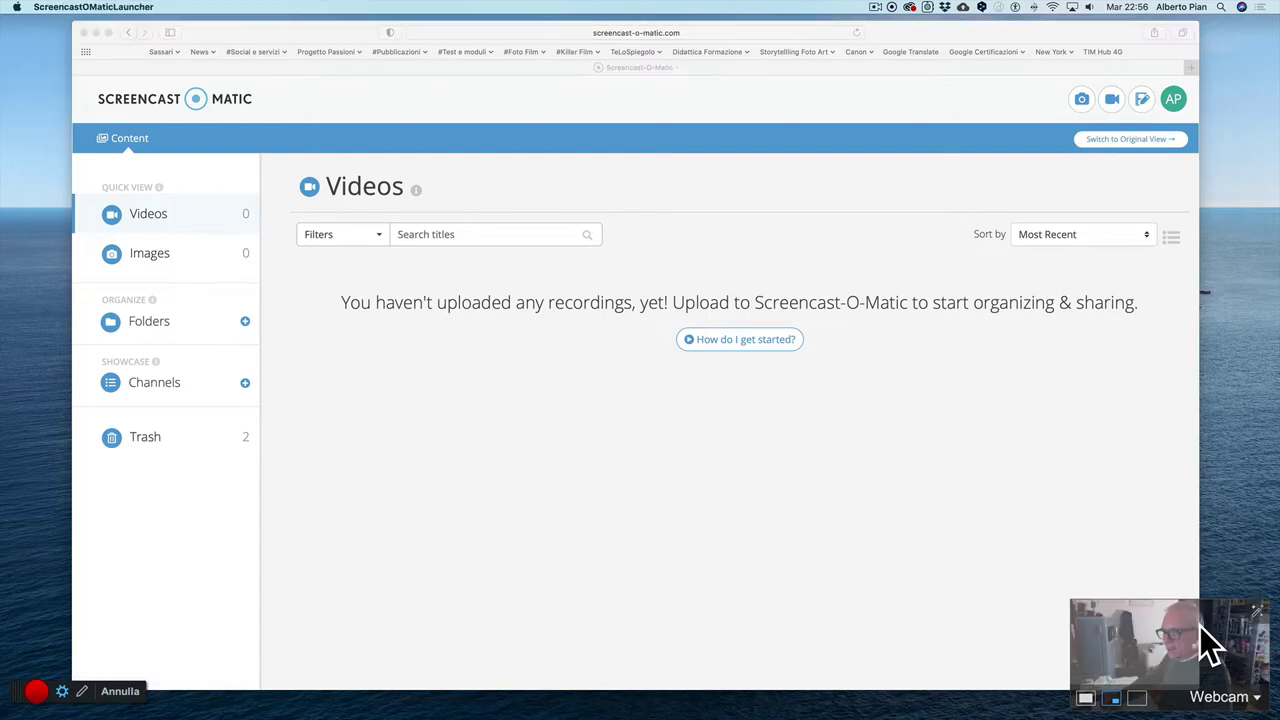
# Preview the webcam at full size and return it to the small corner inset
pyautogui.click(1085, 699)
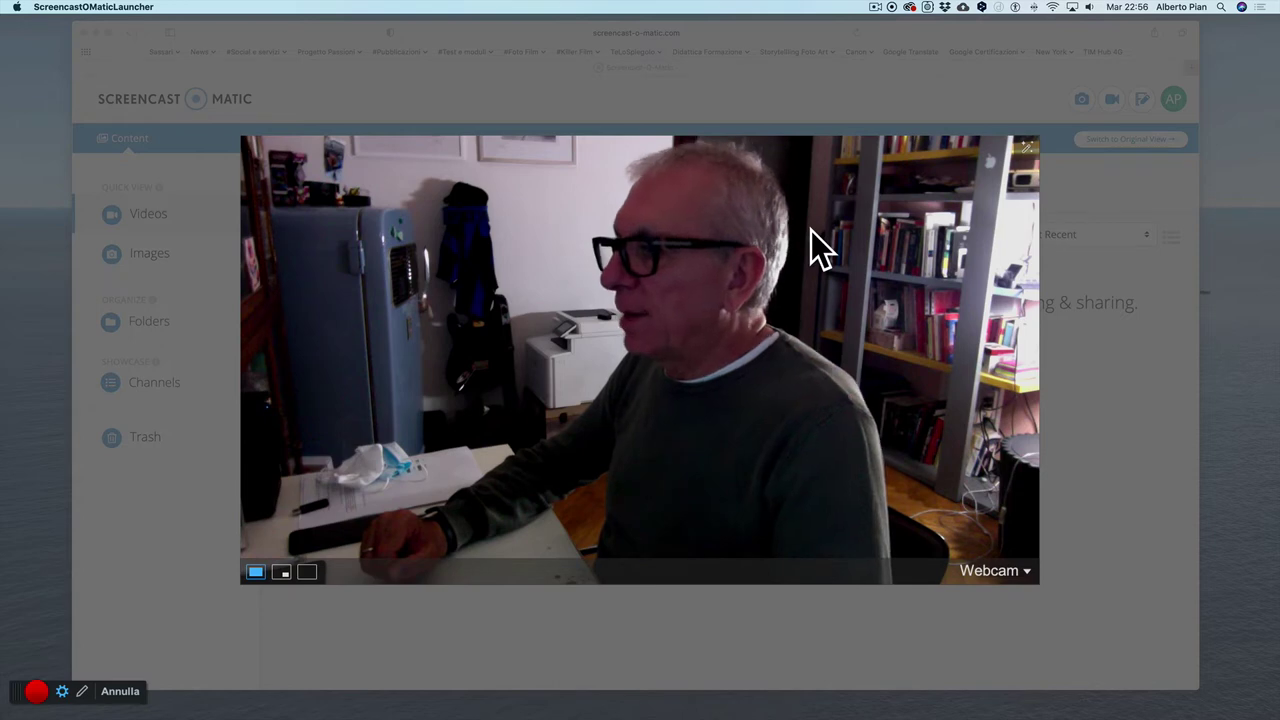
pyautogui.click(284, 571)
pyautogui.click(284, 571)
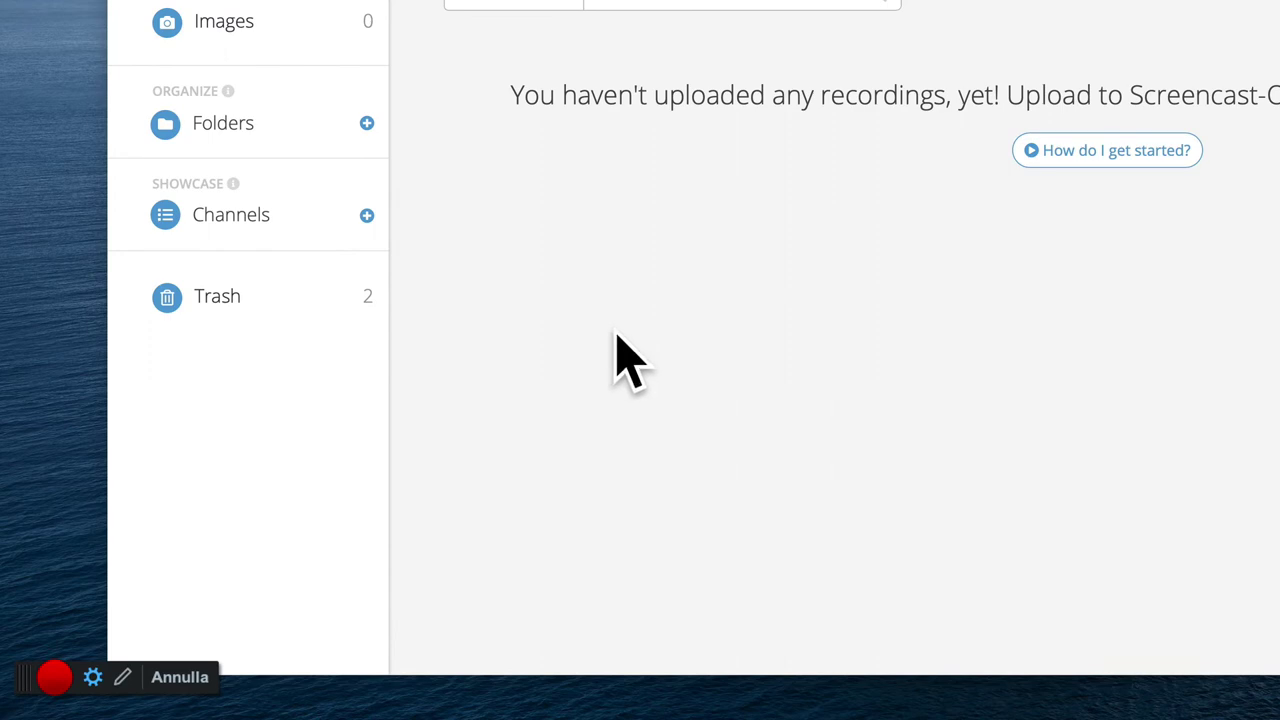
# Set the recording size to 720p and stretch the recording frame around the browser window to 1818 x 1090
pyautogui.click(92, 677)
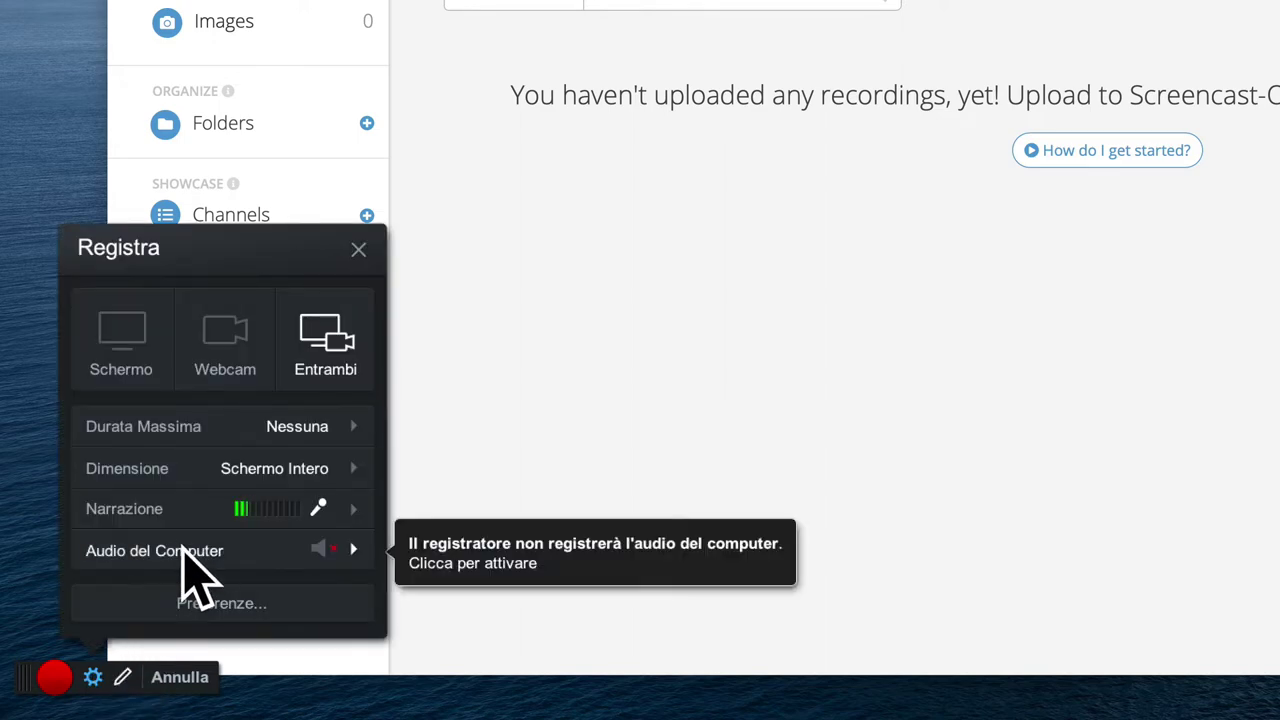
pyautogui.click(347, 468)
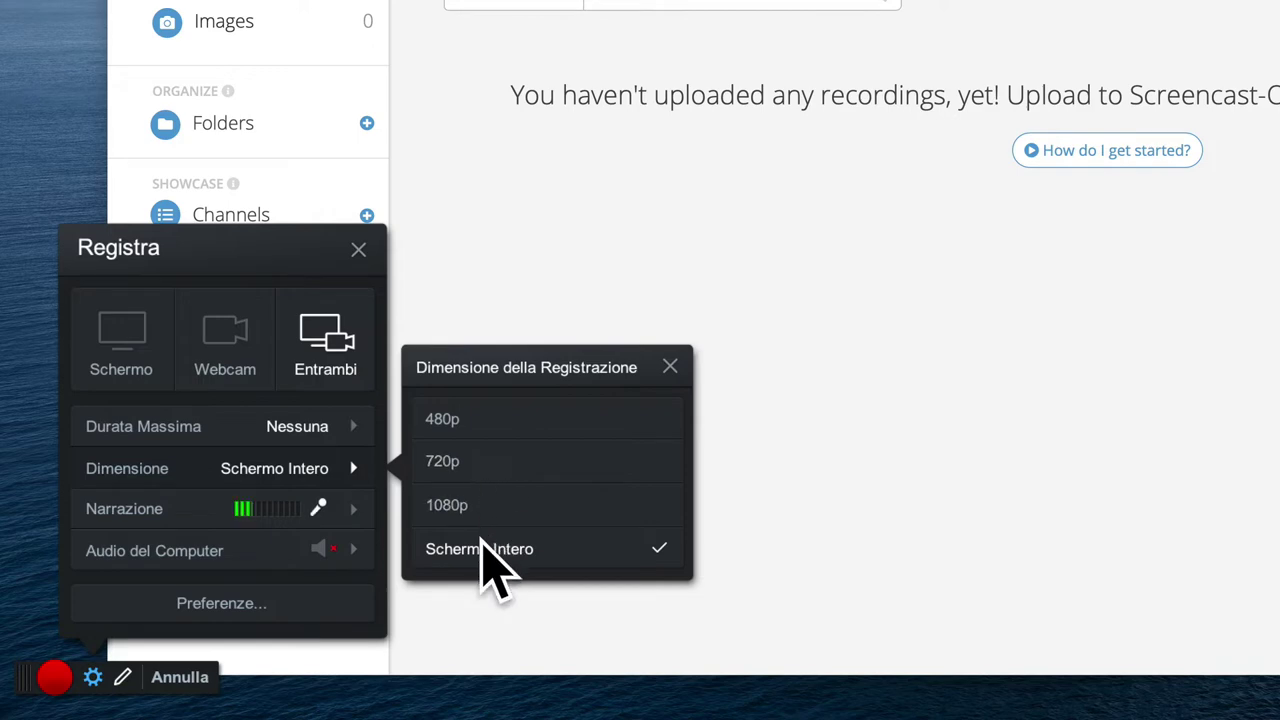
pyautogui.click(470, 463)
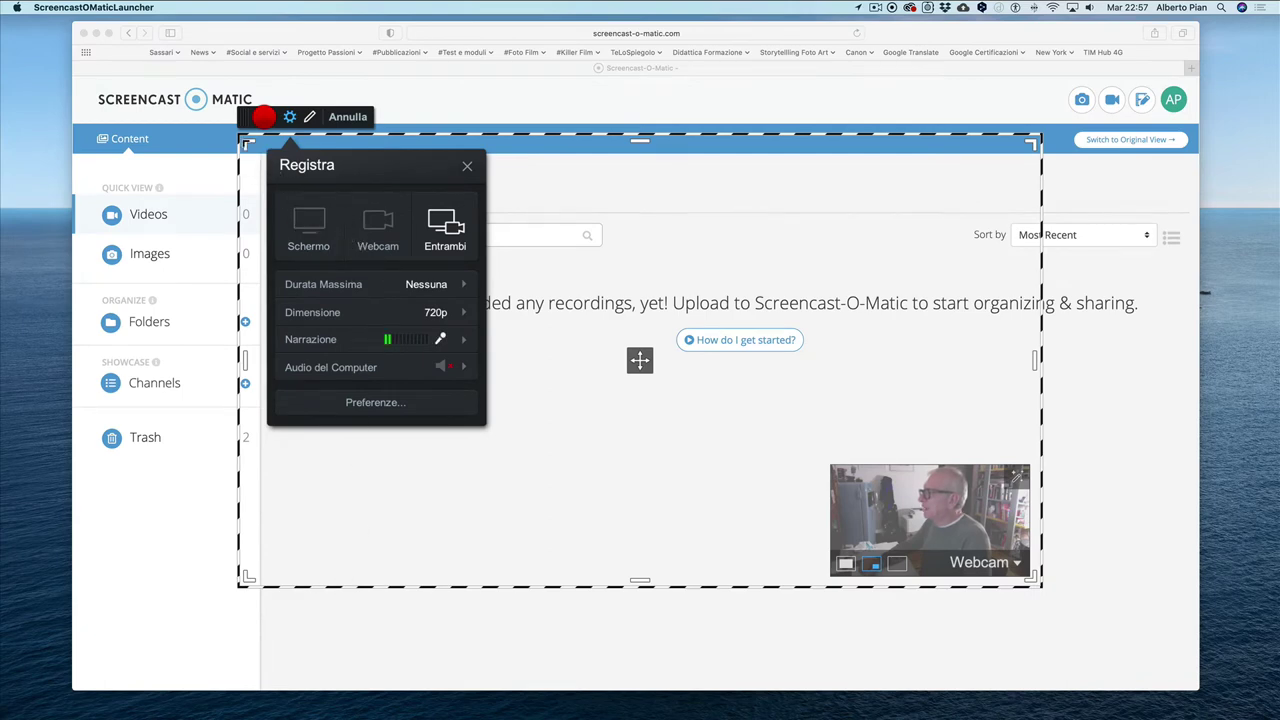
pyautogui.moveTo(251, 149); pyautogui.dragTo(77, 26)
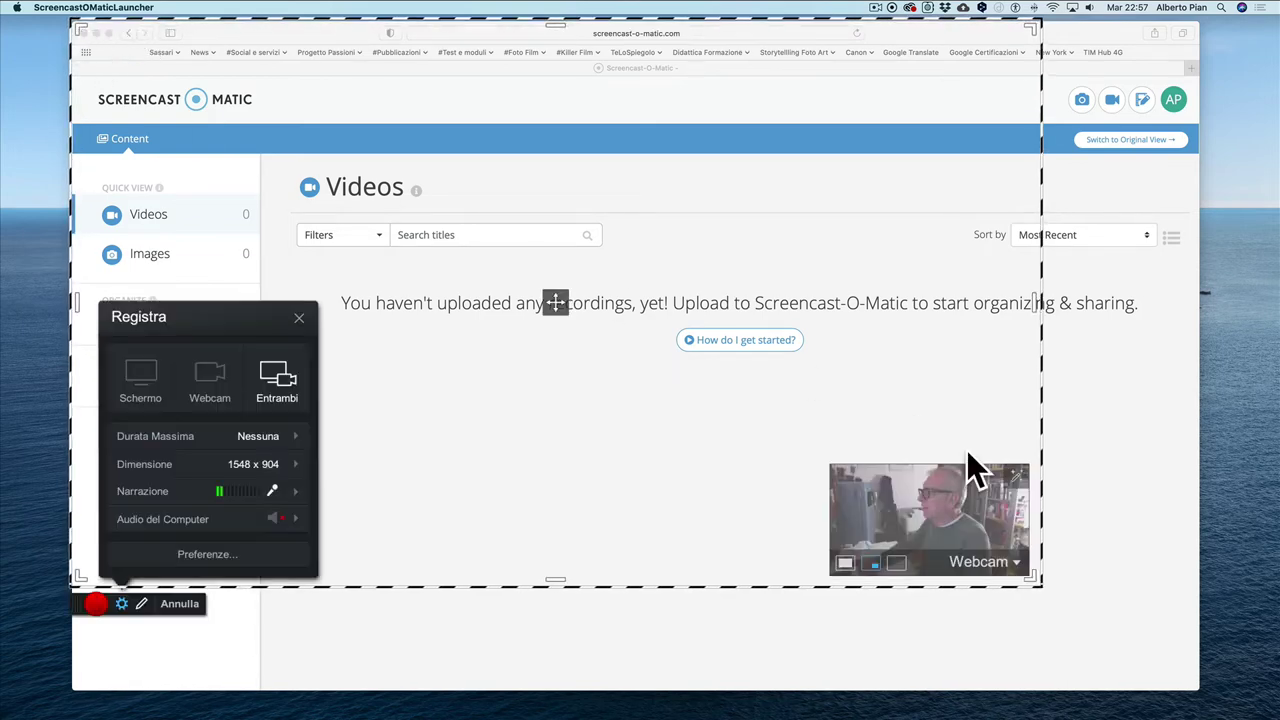
pyautogui.moveTo(1036, 580); pyautogui.dragTo(1211, 698)
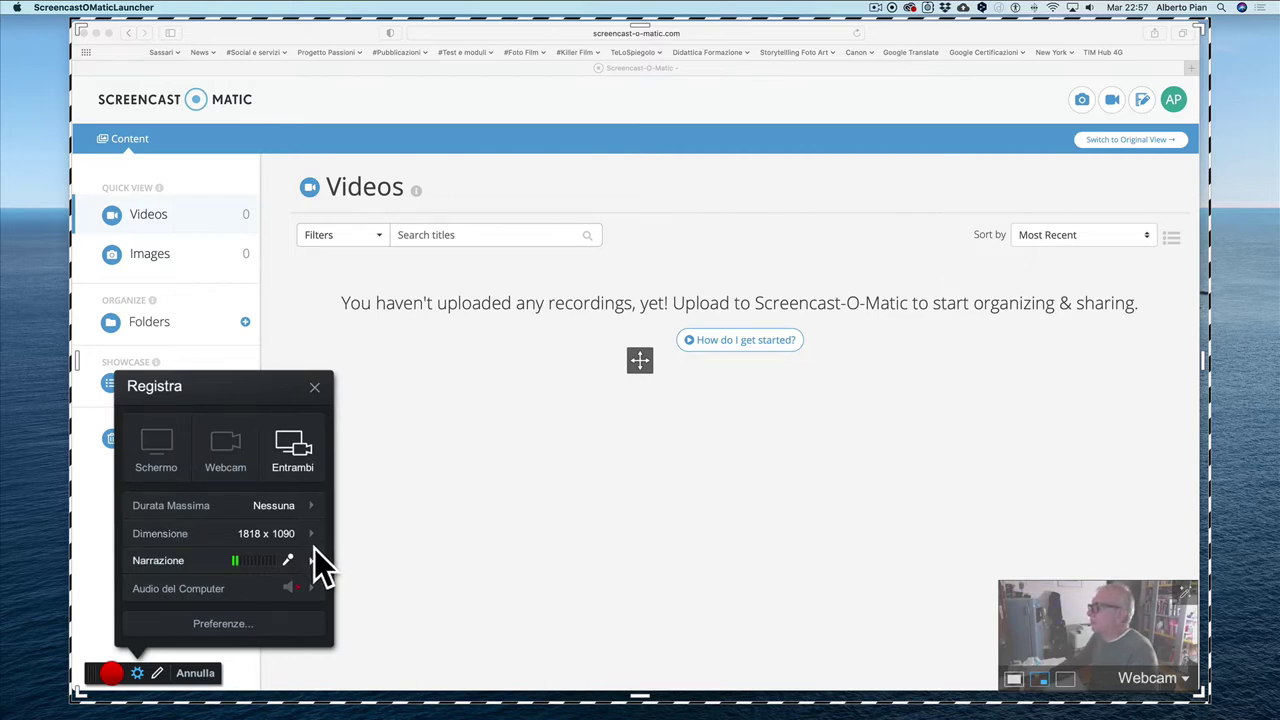
# Try the screen-only and webcam-only recording modes, and return to recording both
pyautogui.moveTo(317, 549)
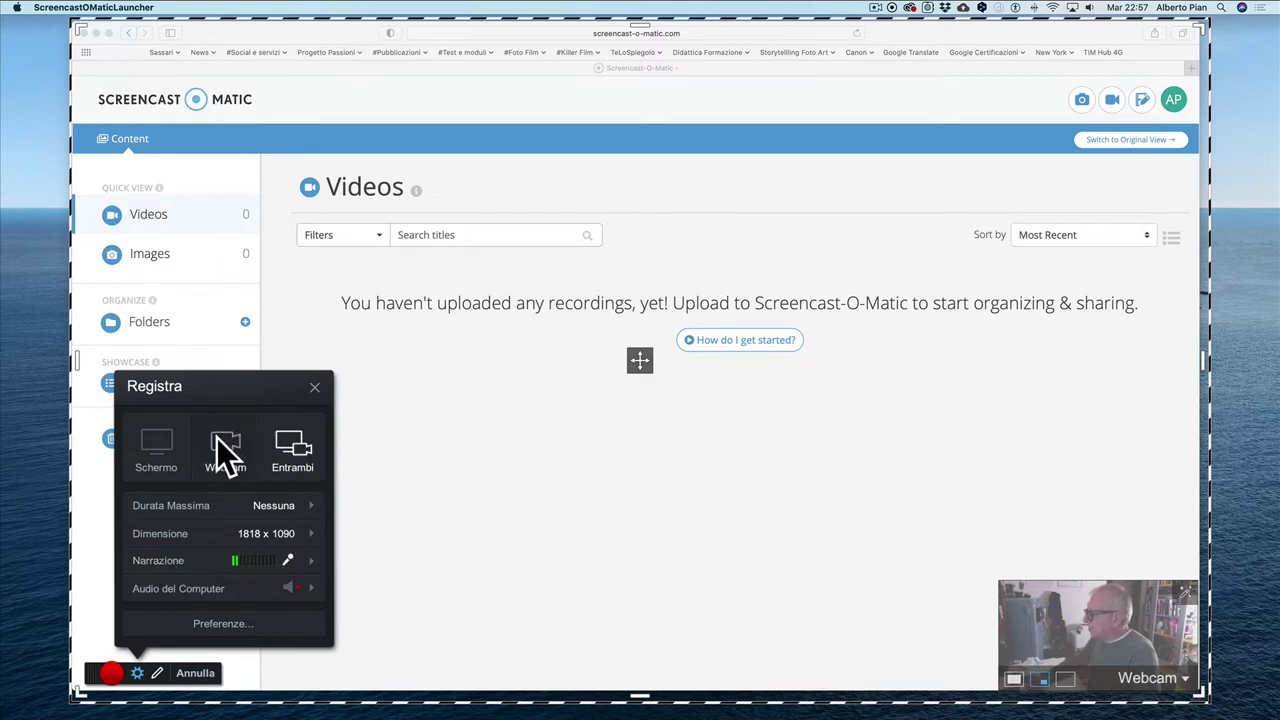
pyautogui.click(164, 442)
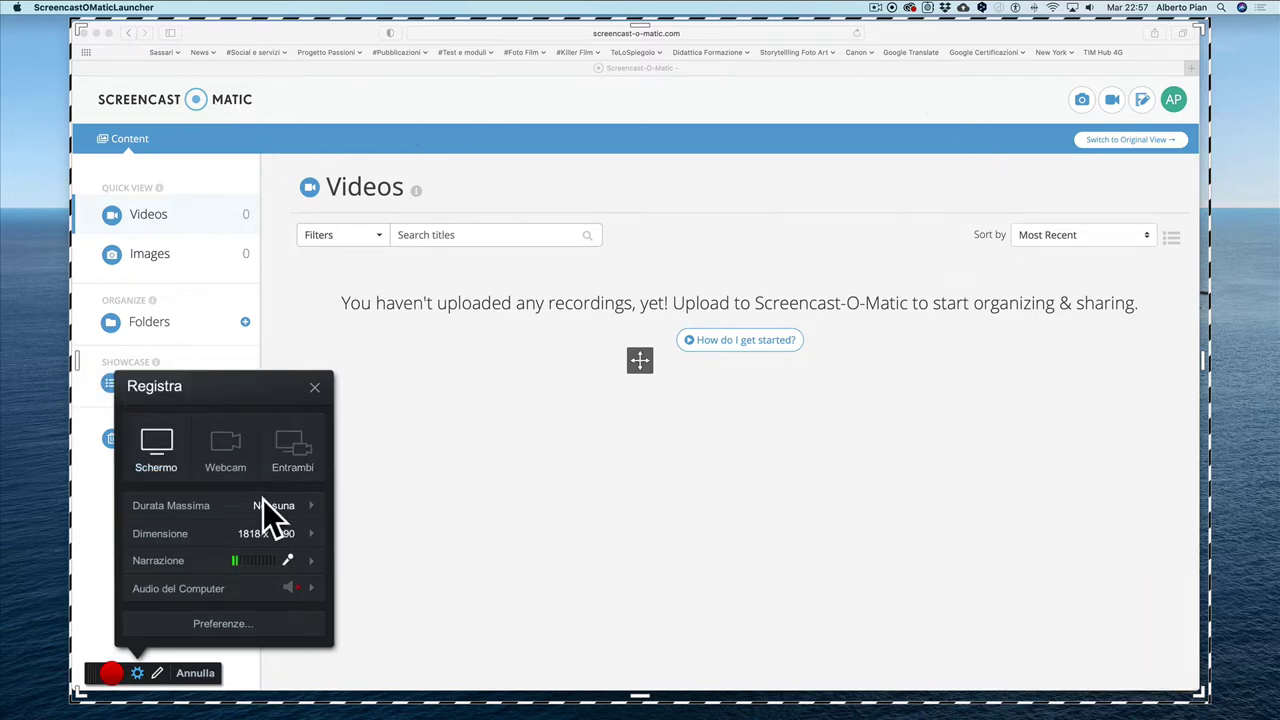
pyautogui.click(225, 450)
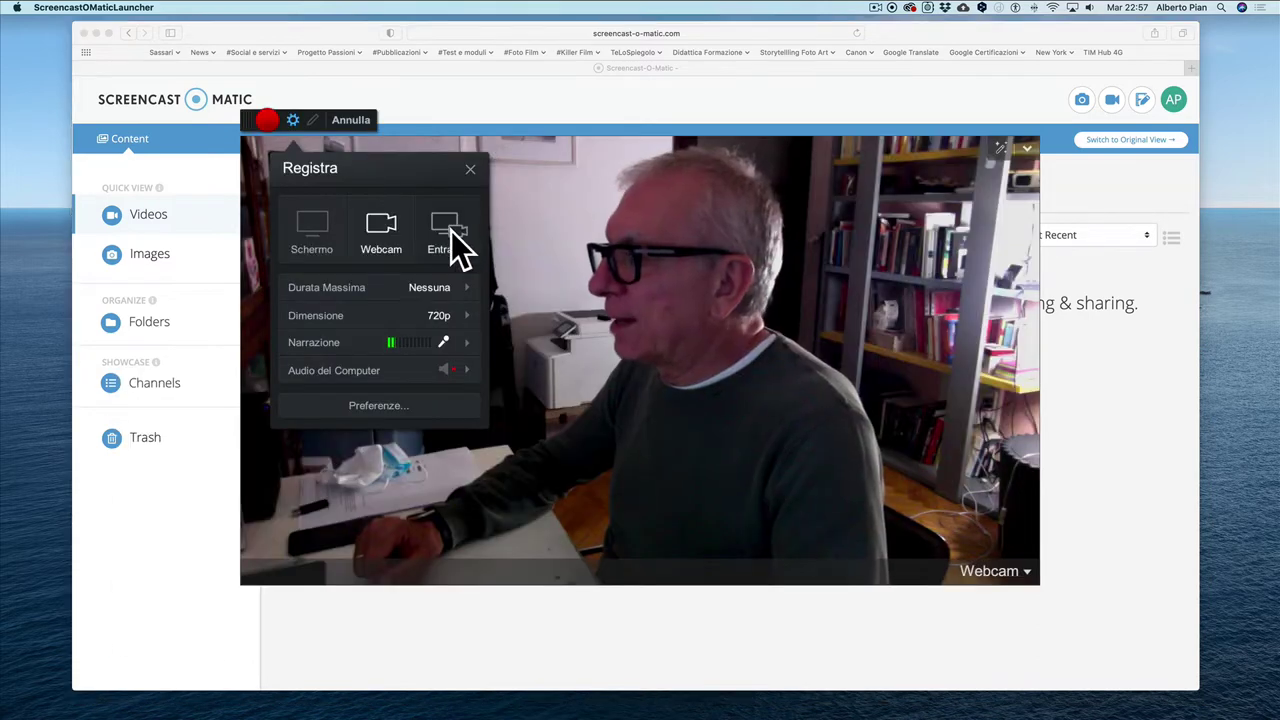
pyautogui.click(448, 229)
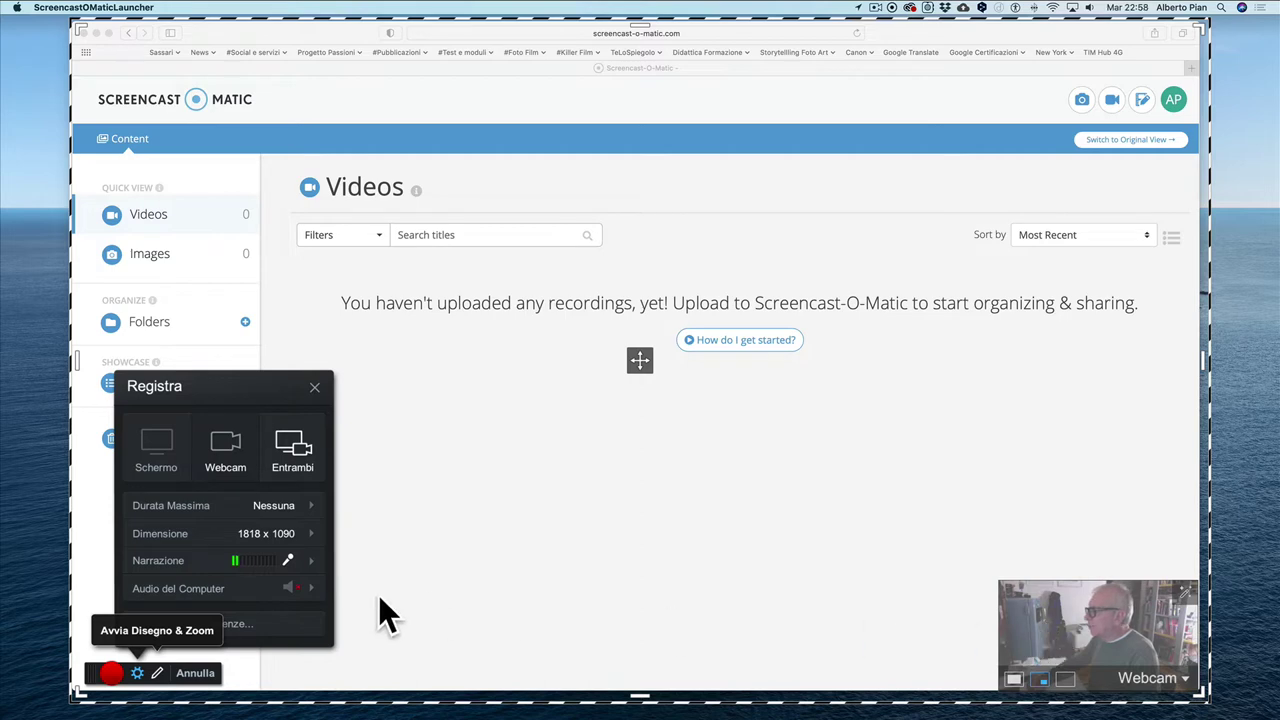
# Set the recording size to full screen and start recording the Keynote slide
pyautogui.click(310, 537)
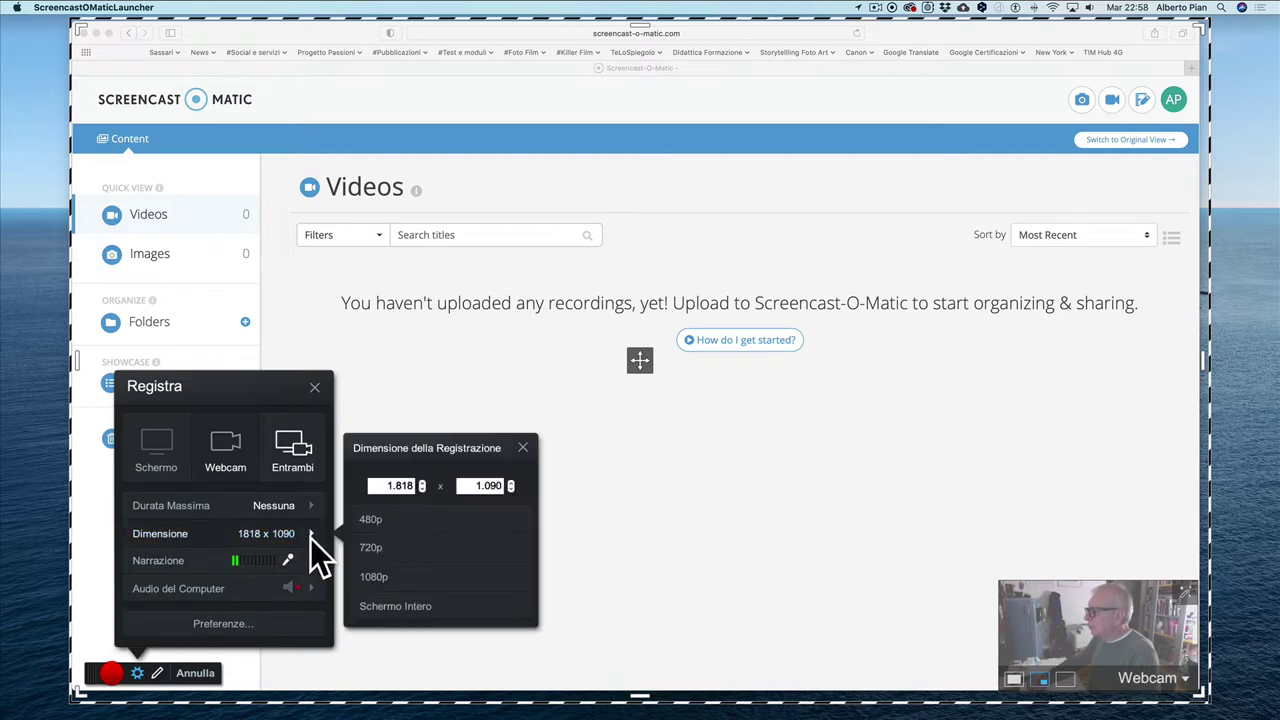
pyautogui.click(414, 610)
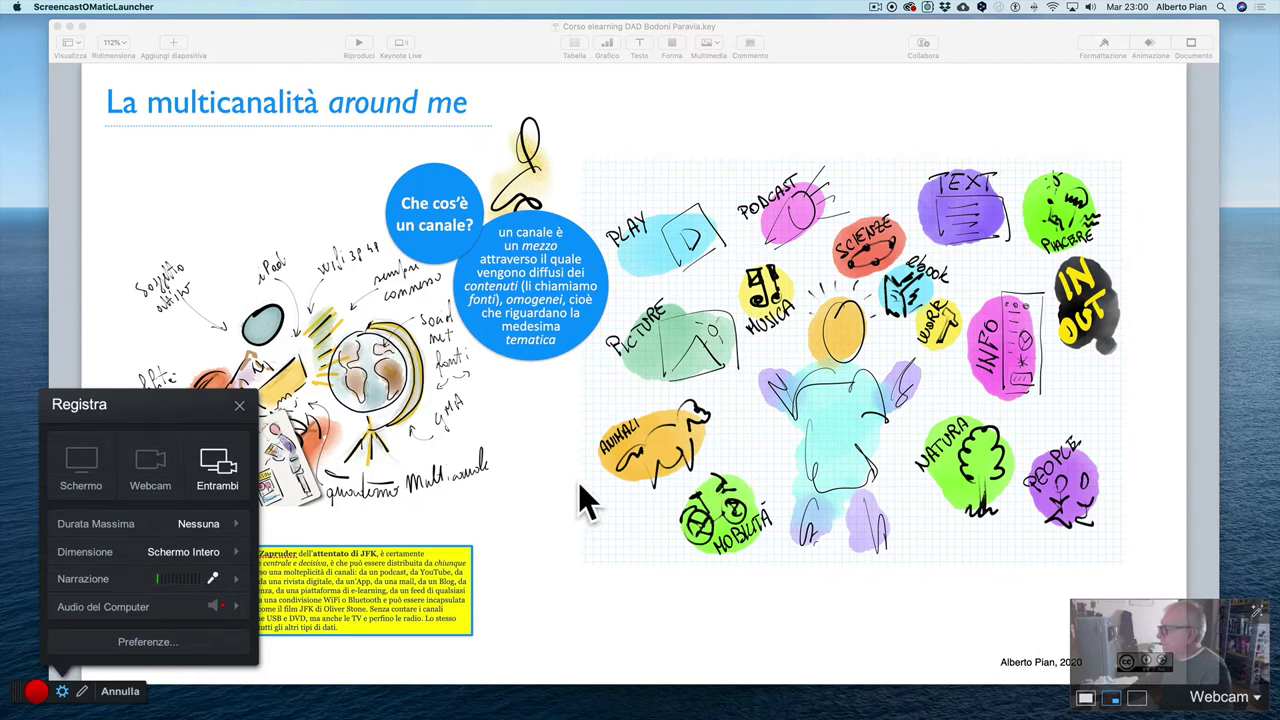
pyautogui.click(36, 691)
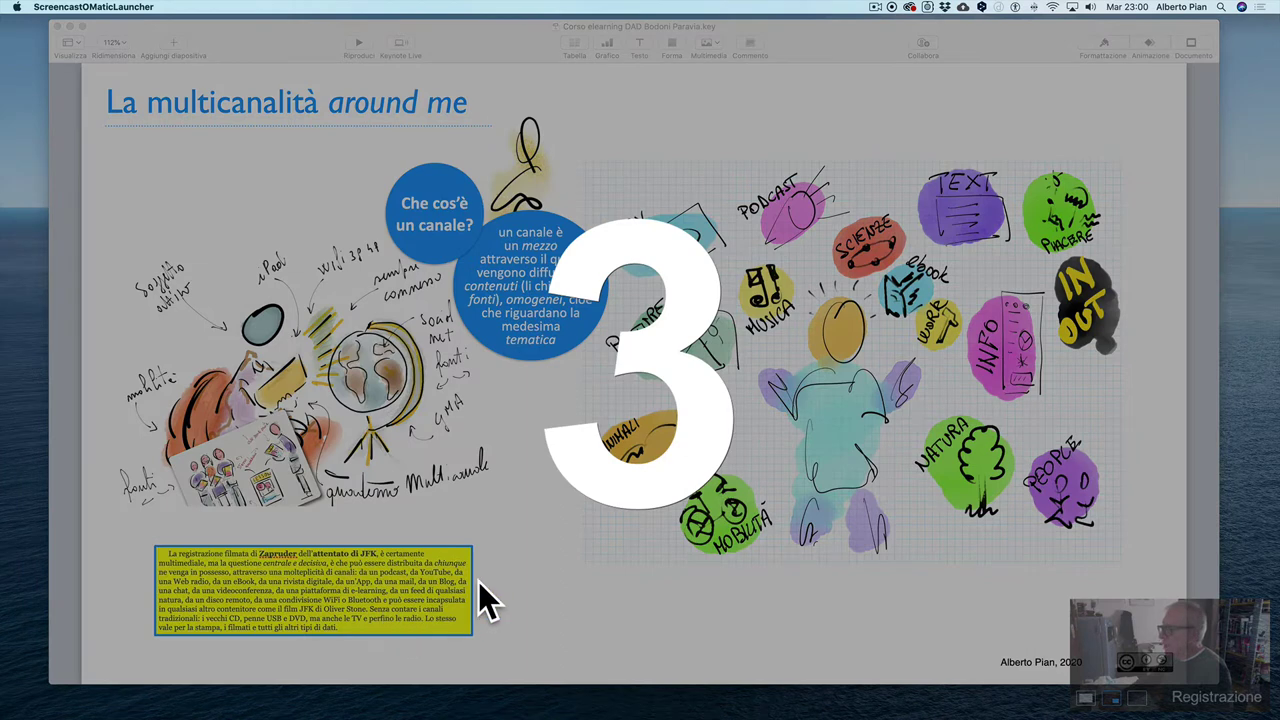
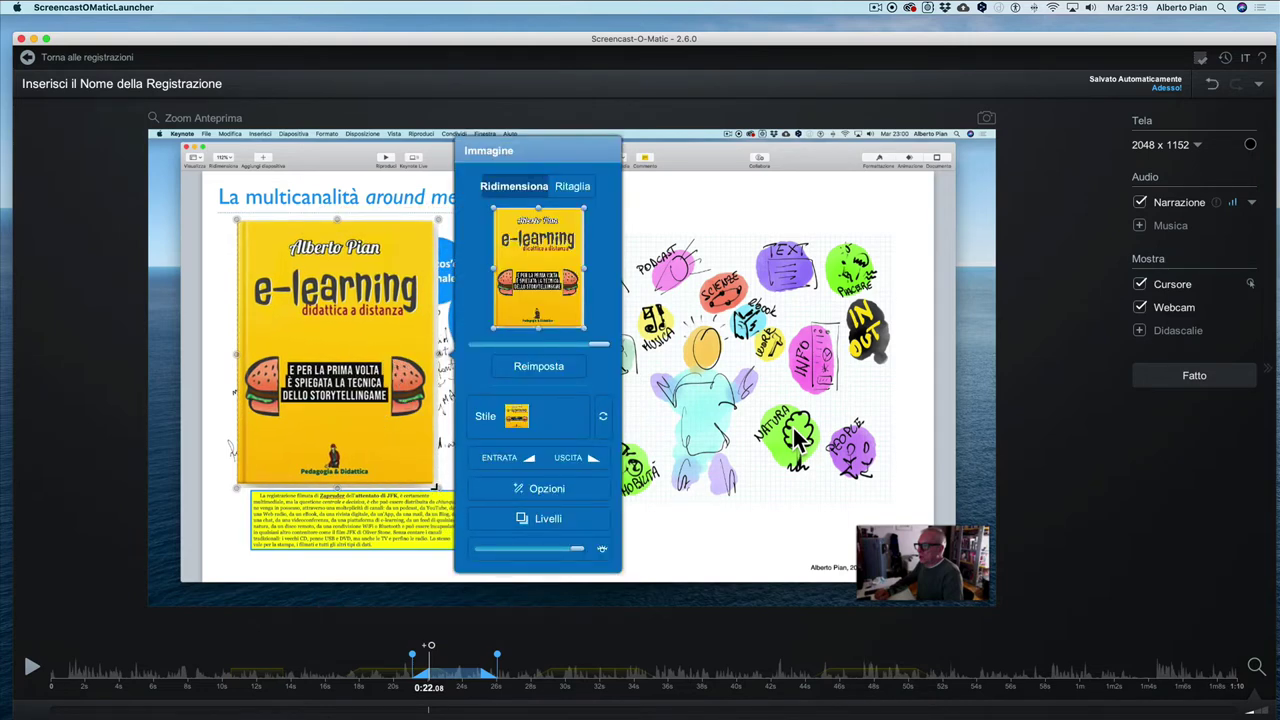
# Shrink the e-learning book cover overlay, place it above the yellow text box, and check it further along the timeline
pyautogui.moveTo(435, 487); pyautogui.dragTo(365, 425)
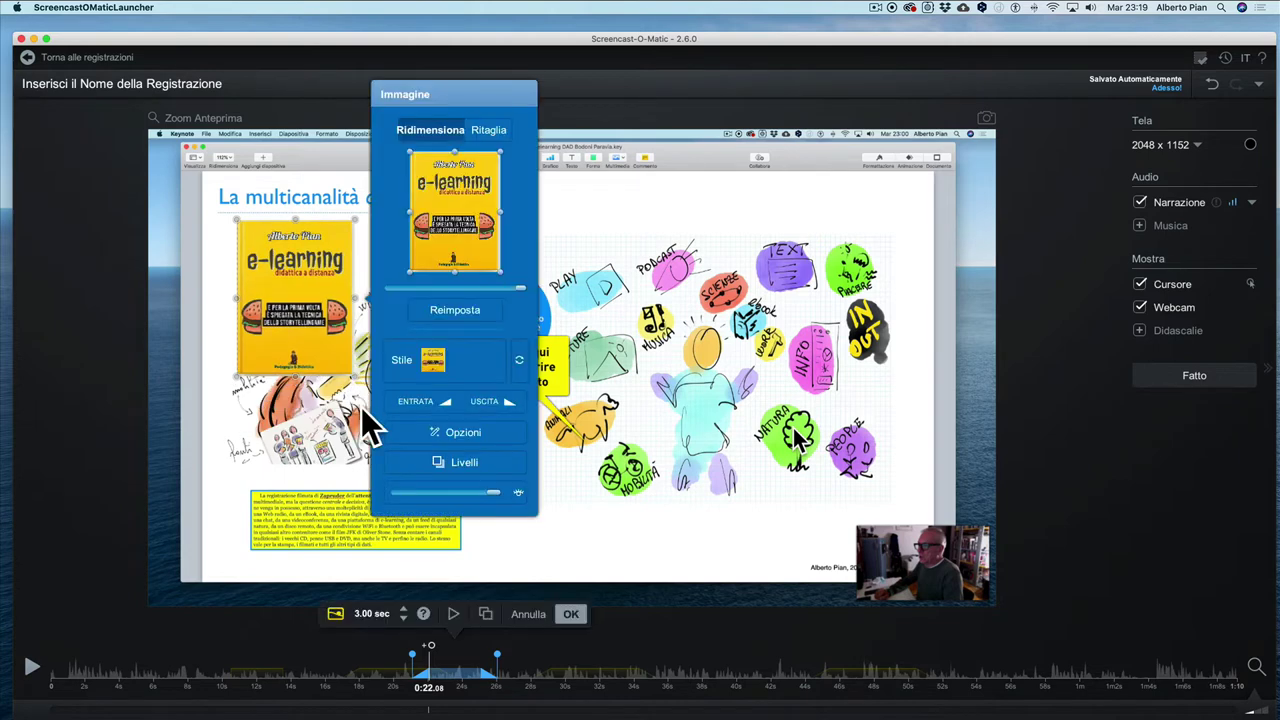
pyautogui.moveTo(286, 290); pyautogui.dragTo(270, 349)
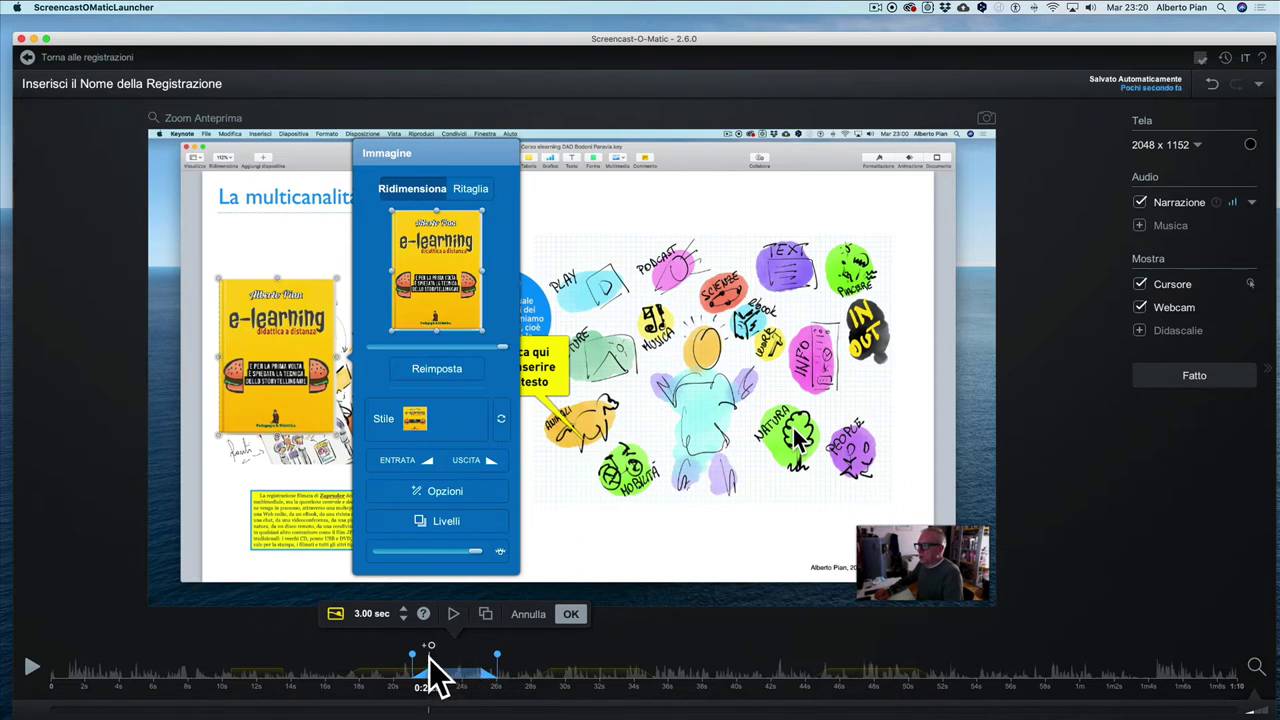
pyautogui.moveTo(434, 686); pyautogui.dragTo(466, 697)
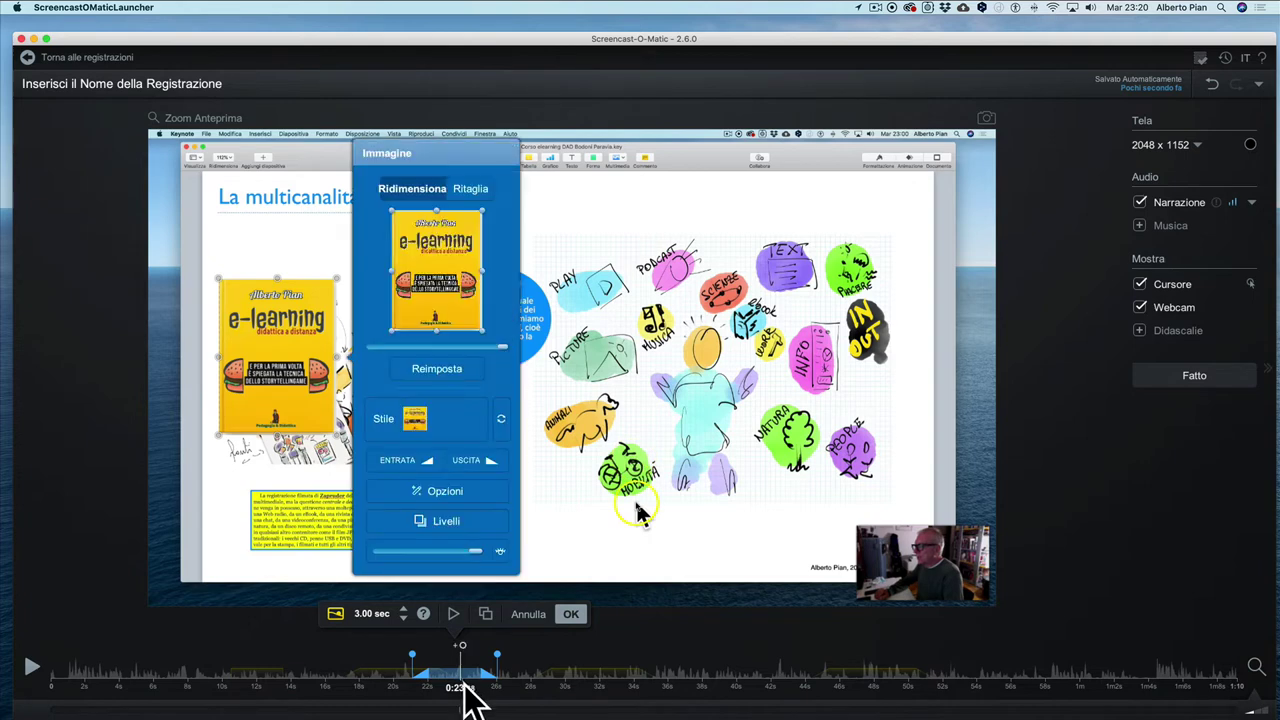
# Choose an entrance transition type for the book cover image and apply the overlay to the video
pyautogui.click(429, 465)
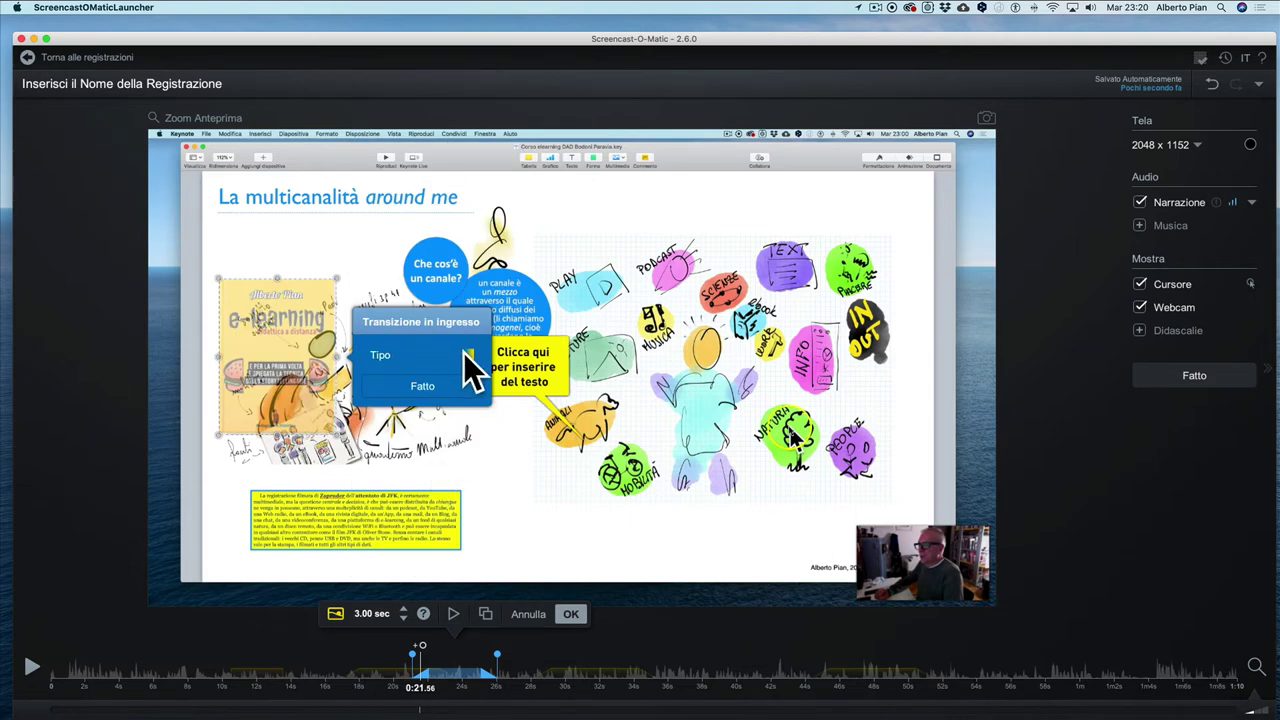
pyautogui.click(464, 353)
pyautogui.click(540, 366)
pyautogui.click(432, 388)
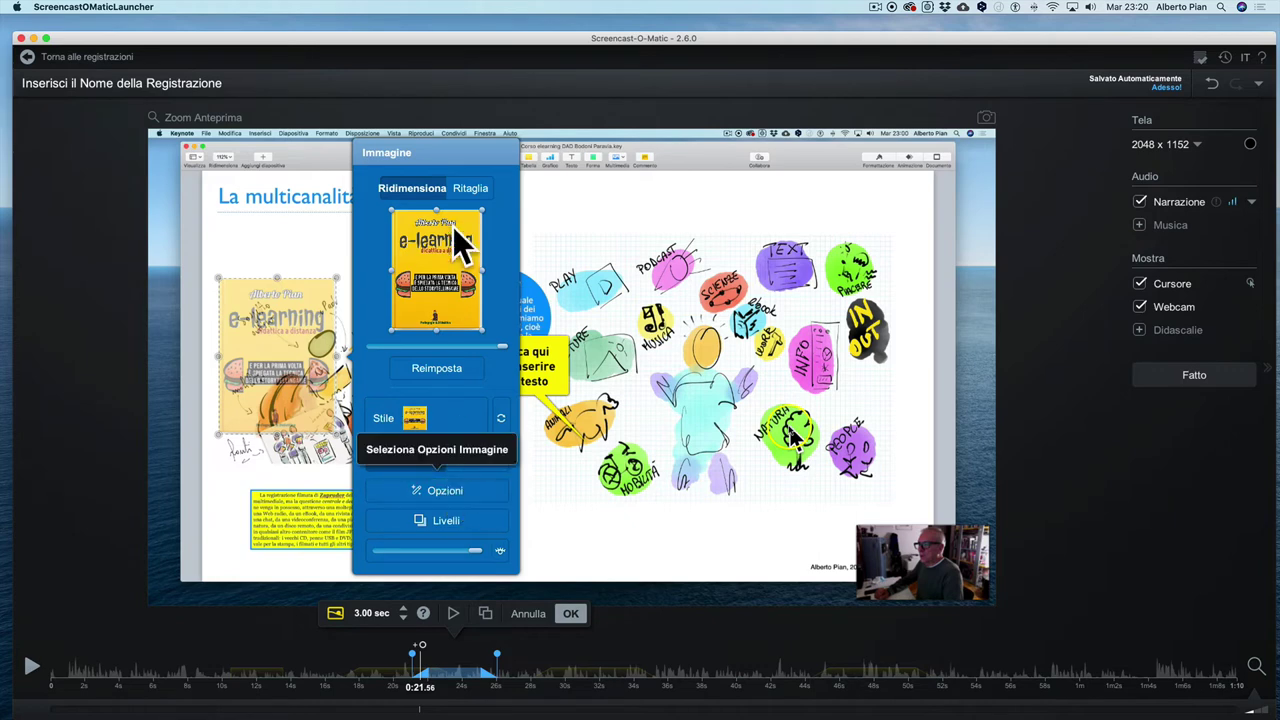
pyautogui.click(578, 613)
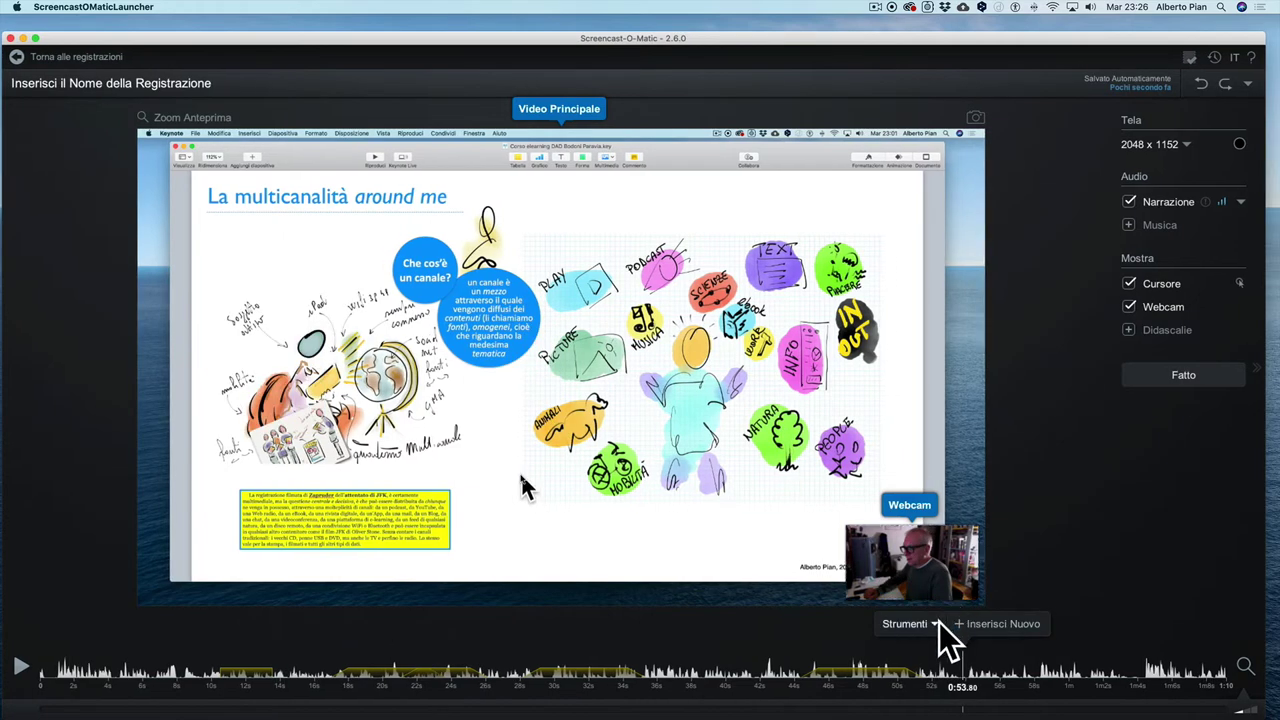
# Record a new full-screen clip with webcam, about 11 seconds long, to insert into the existing video
pyautogui.click(935, 623)
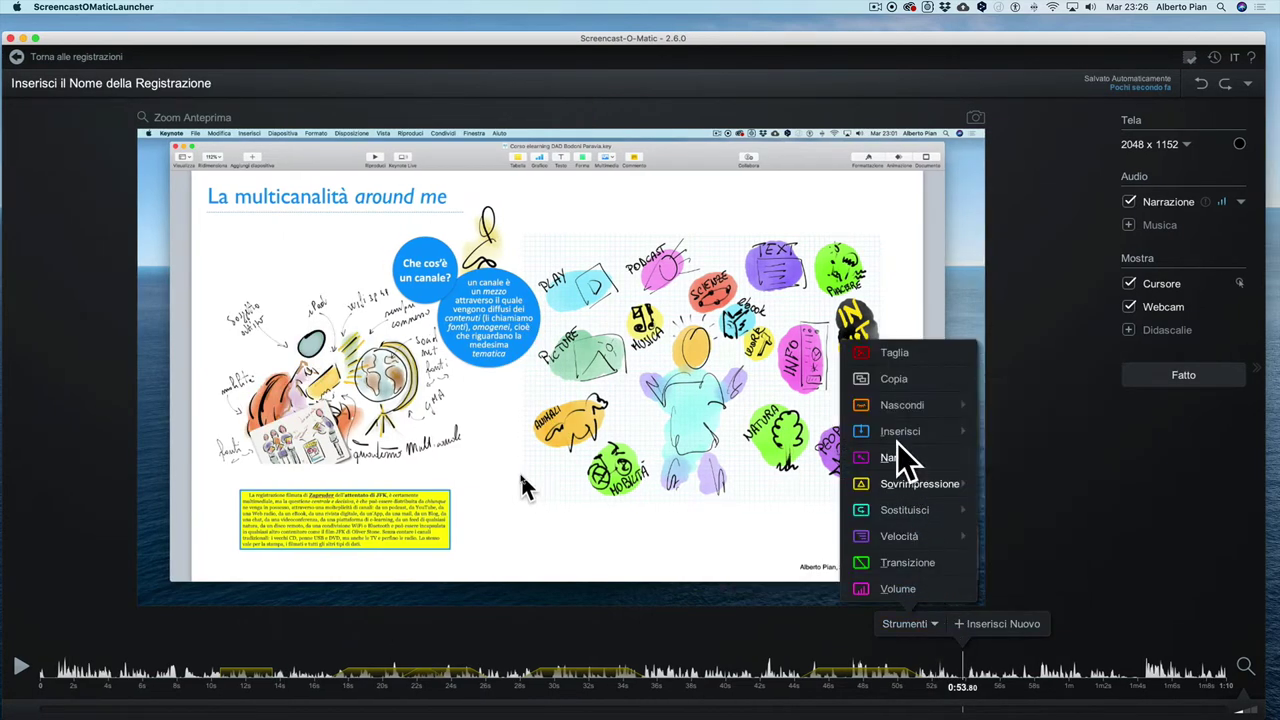
pyautogui.moveTo(897, 436)
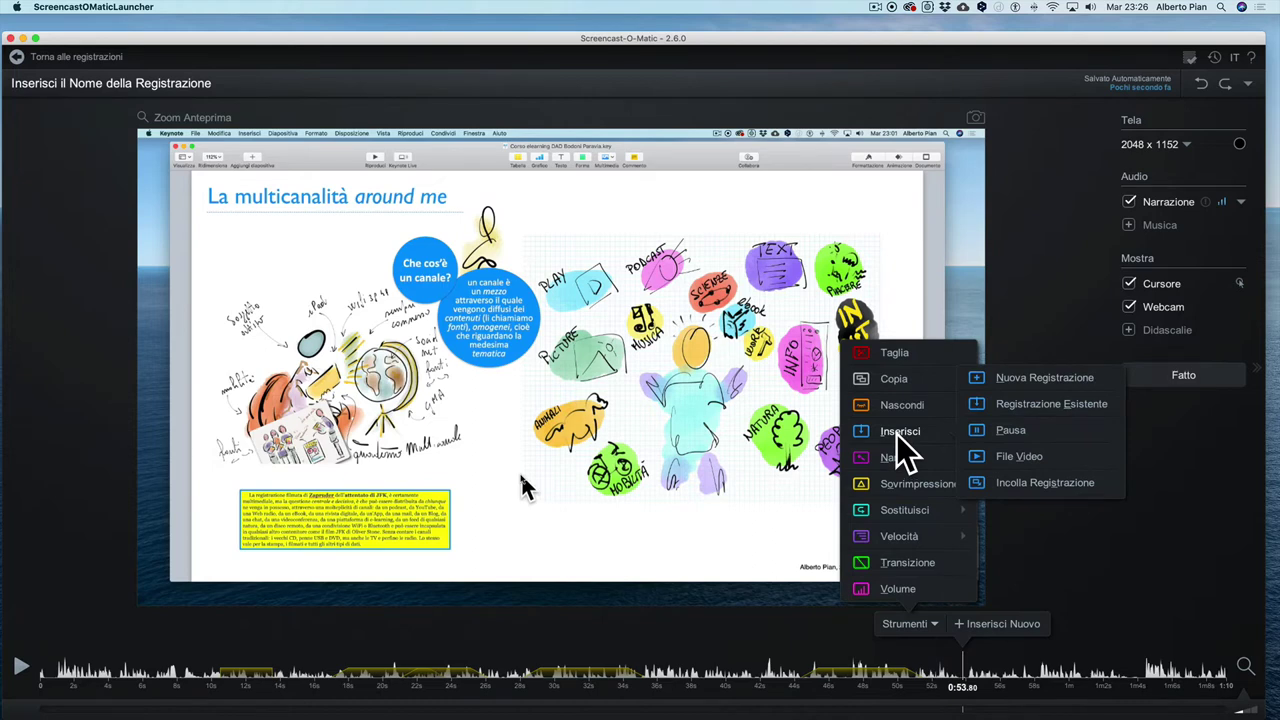
pyautogui.click(1007, 378)
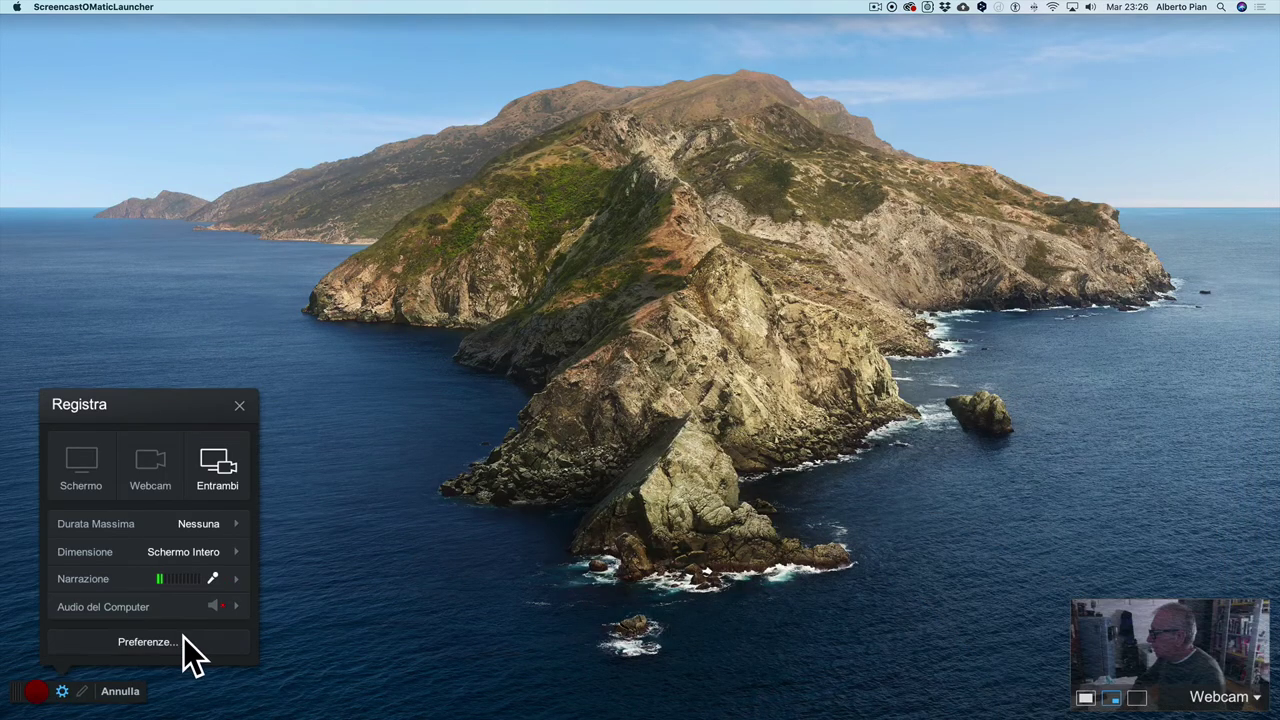
pyautogui.click(36, 694)
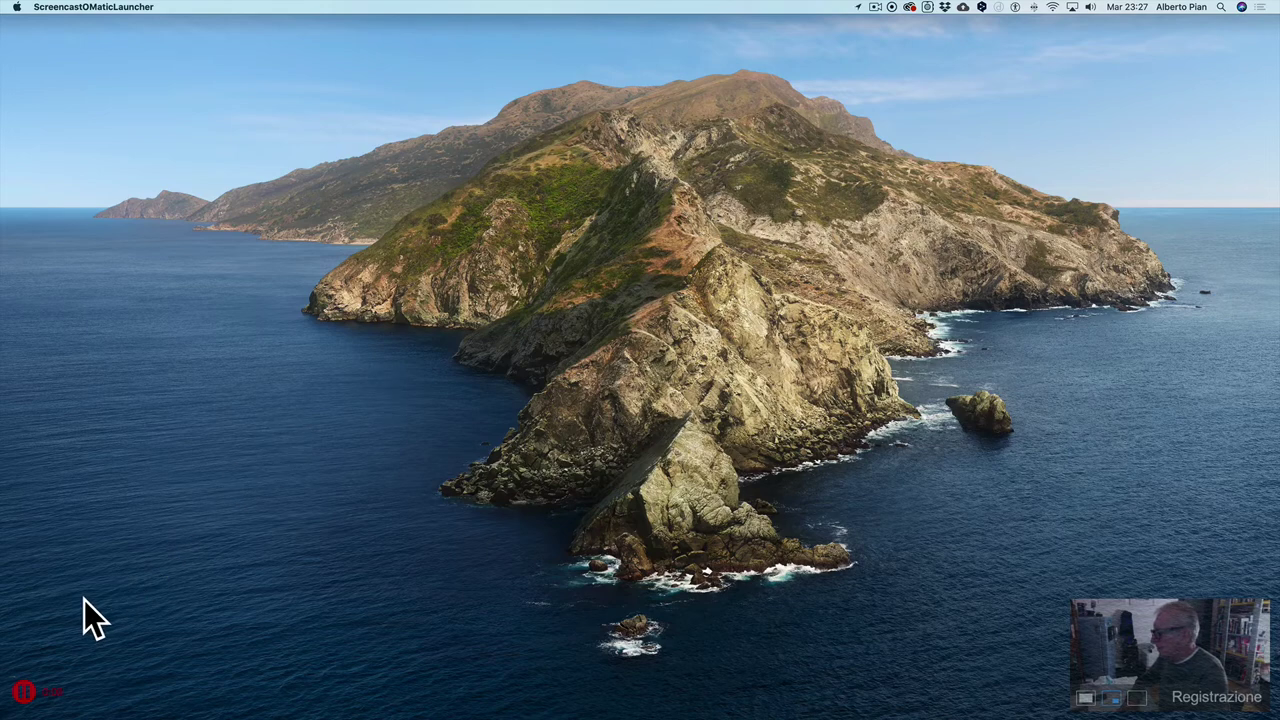
pyautogui.click(26, 697)
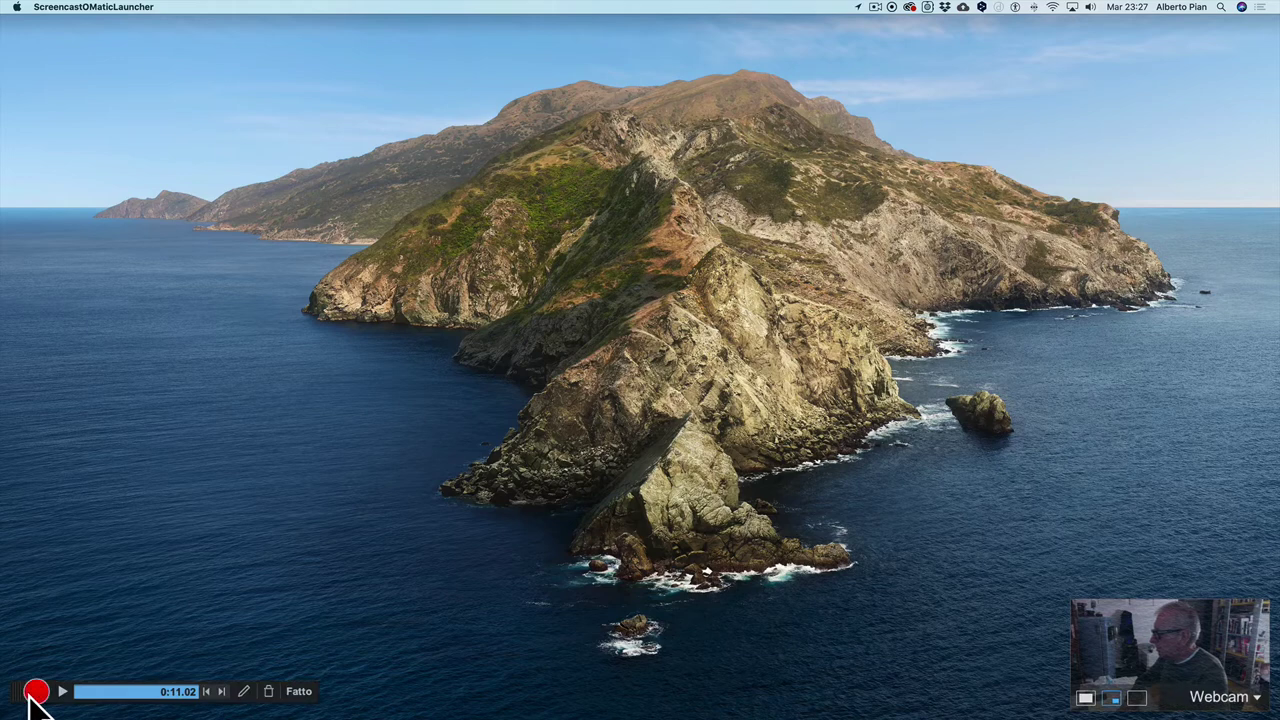
pyautogui.click(304, 696)
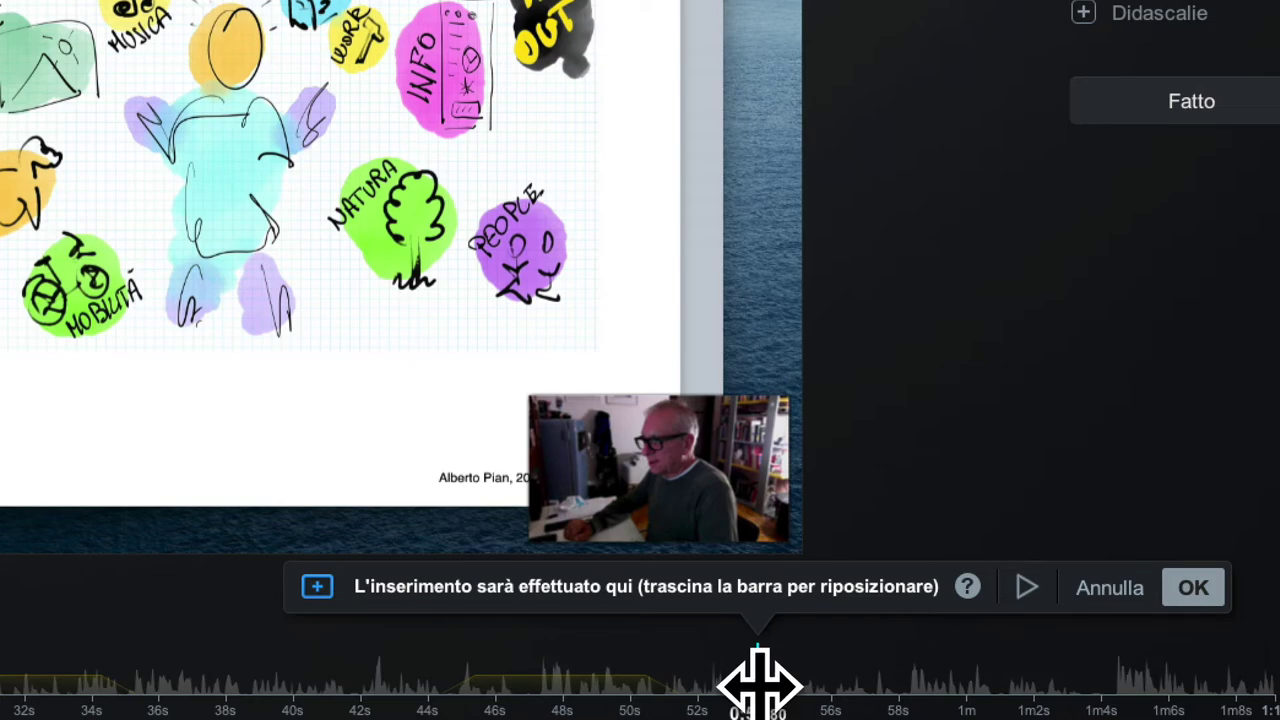
# Insert the new recording at 0:57.44 on the timeline and play it back
pyautogui.moveTo(759, 685)
pyautogui.mouseDown()
pyautogui.moveTo(731, 688)
pyautogui.moveTo(755, 688)
pyautogui.mouseUp()
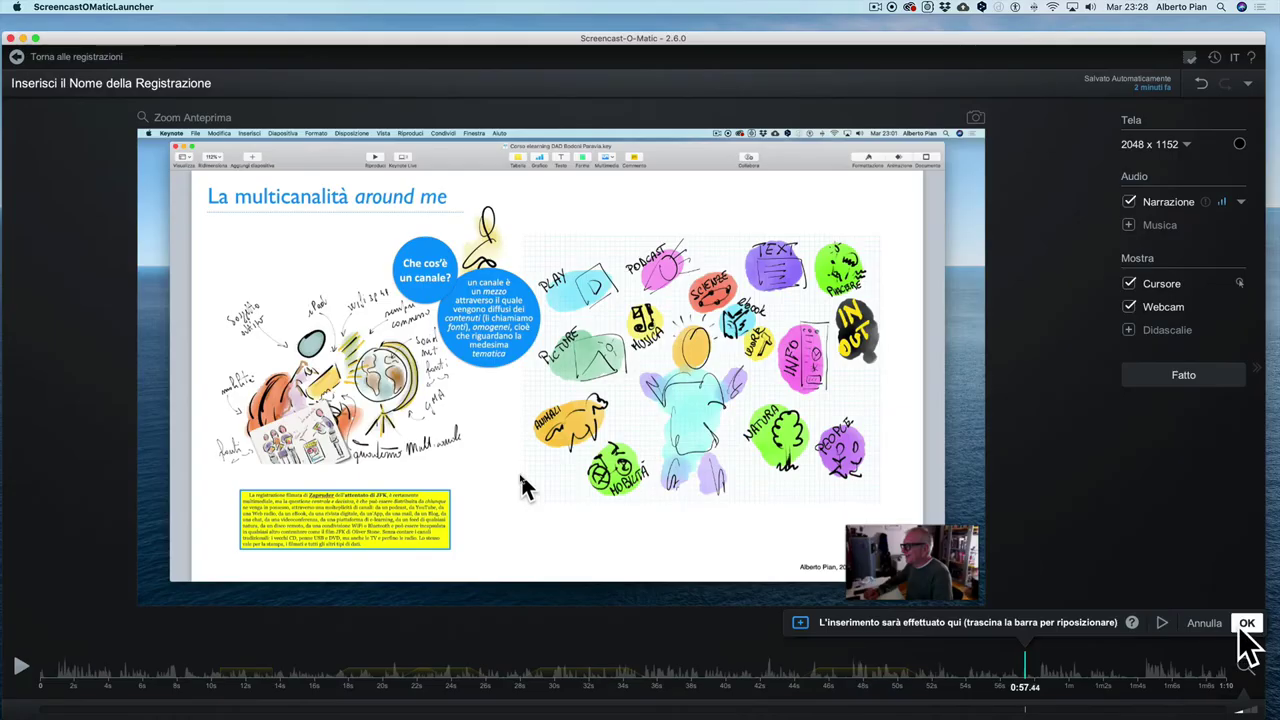
pyautogui.click(1246, 624)
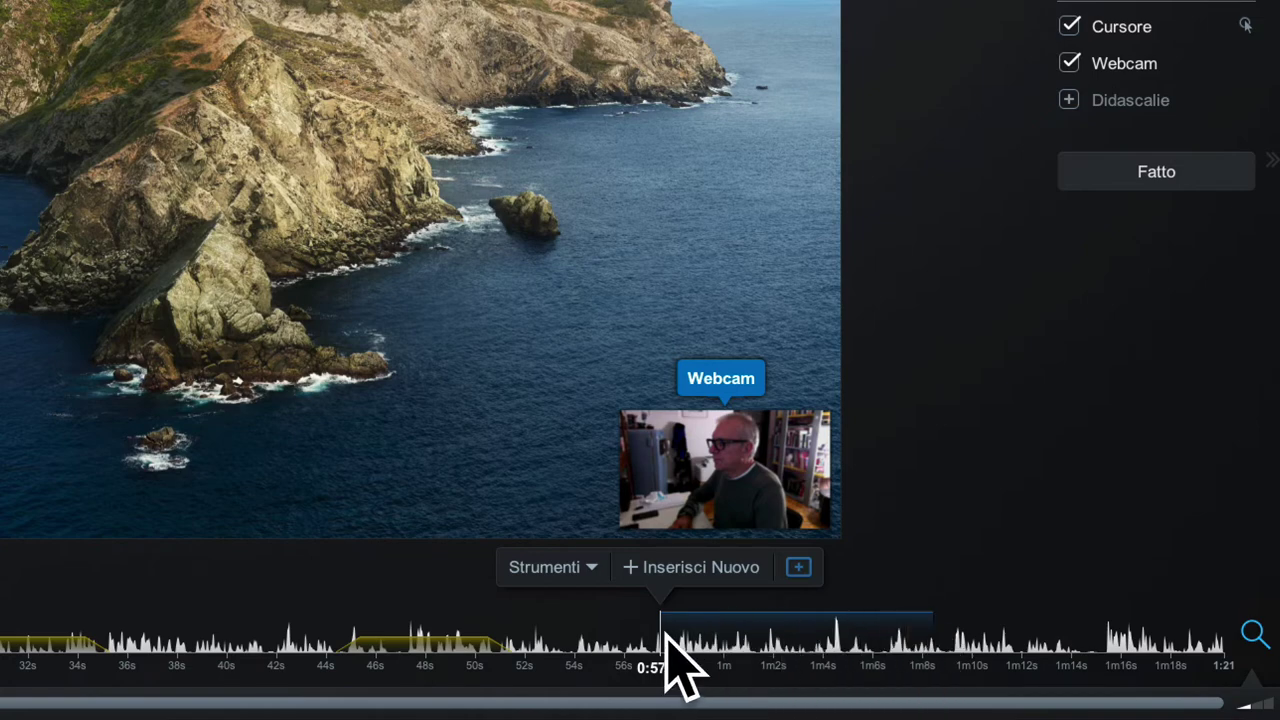
pyautogui.press('space')
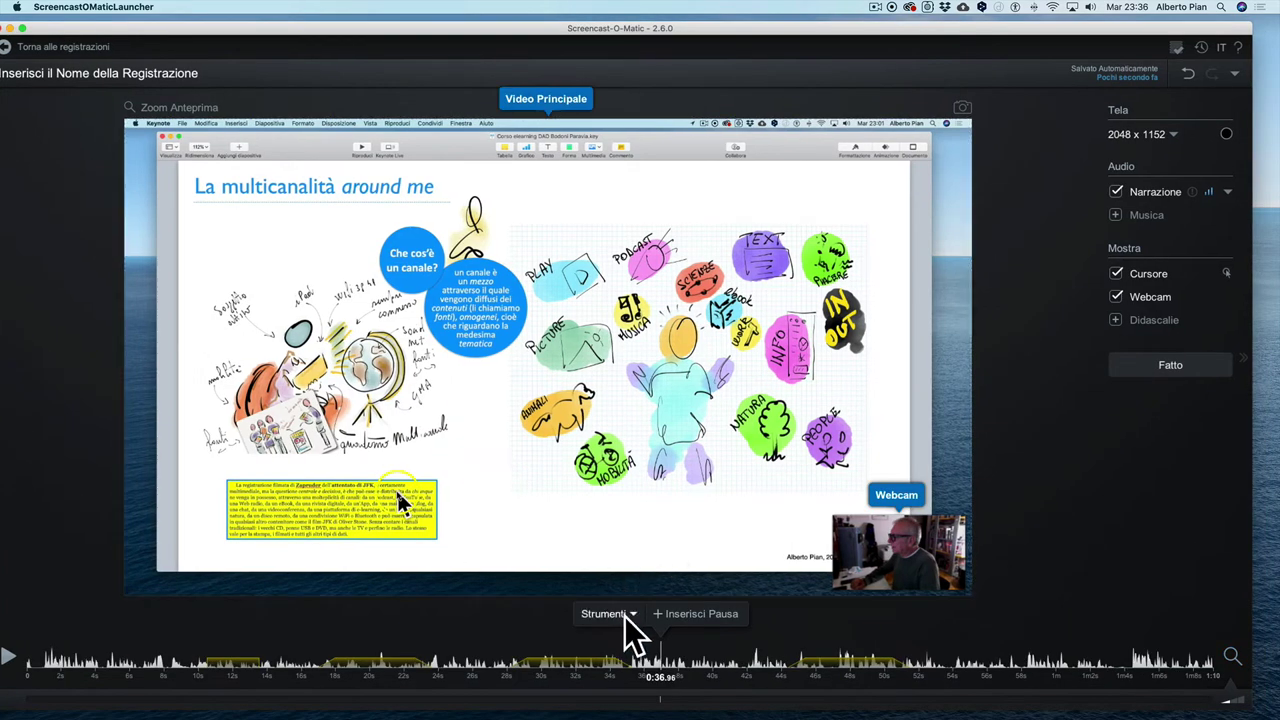
# Insert a 9-second pause at about 0:37.88 on the video timeline
pyautogui.click(624, 615)
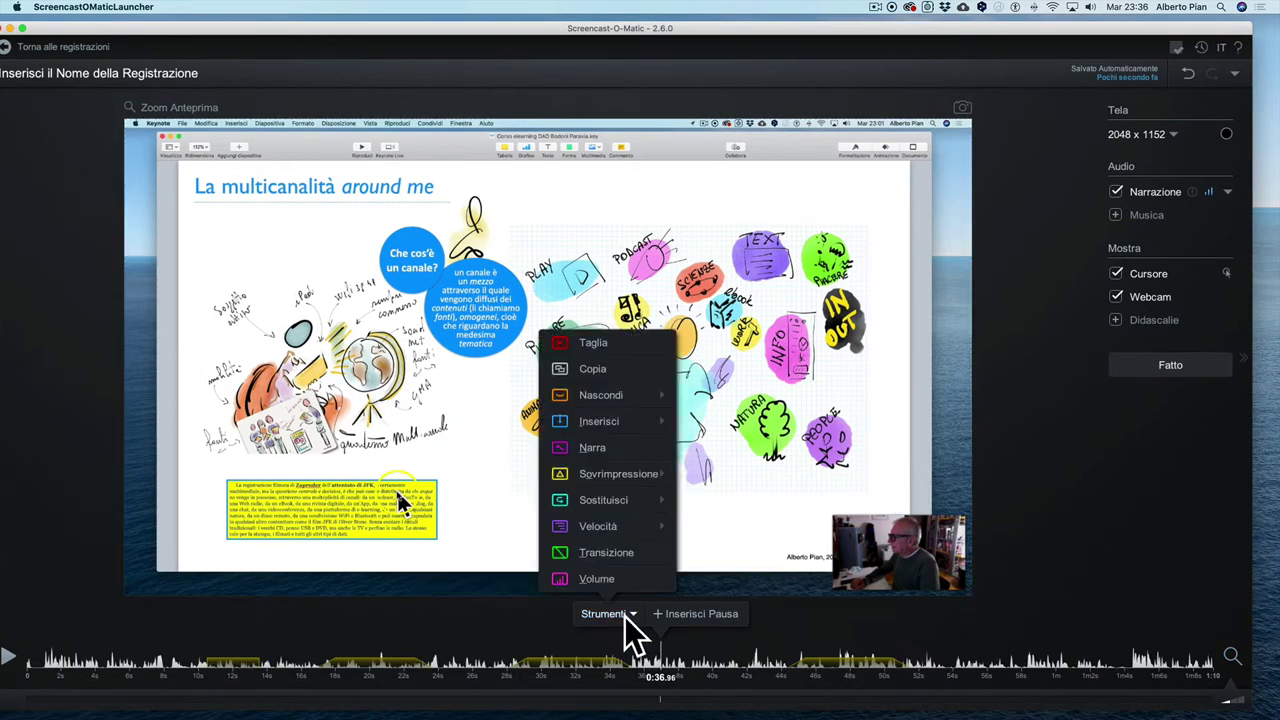
pyautogui.moveTo(630, 424)
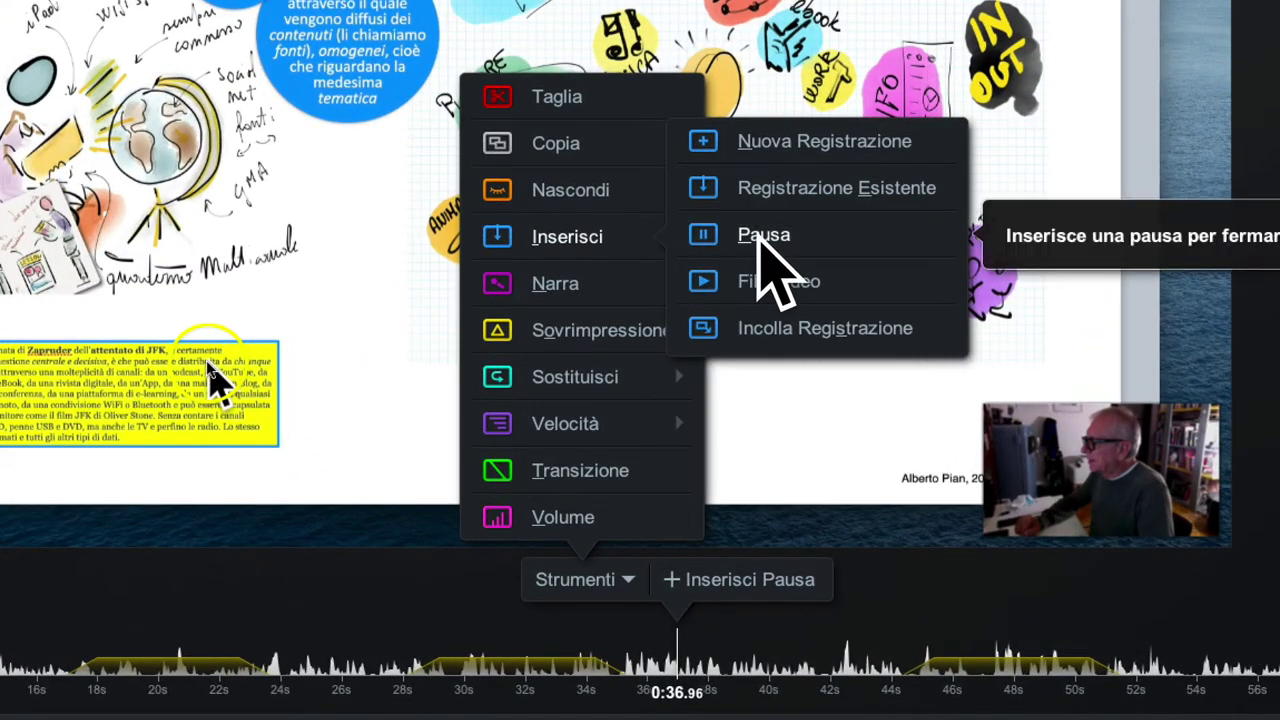
pyautogui.click(763, 236)
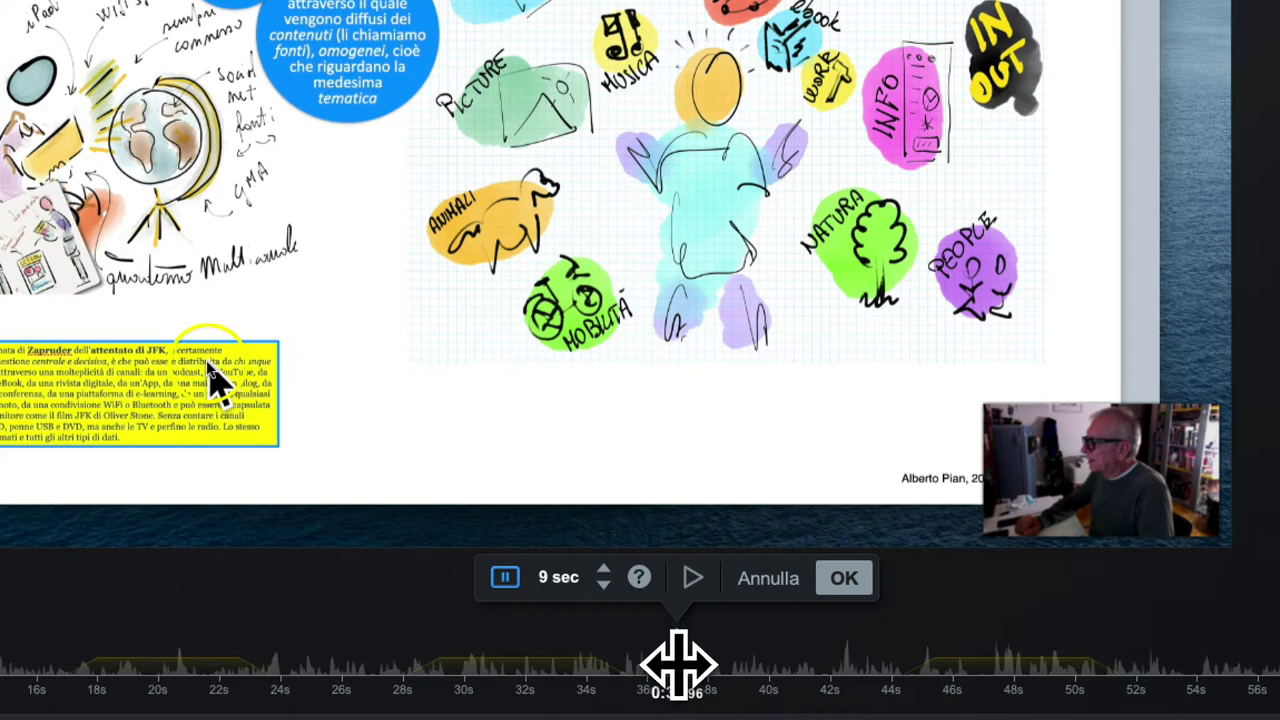
pyautogui.moveTo(678, 664); pyautogui.dragTo(708, 665)
pyautogui.click(866, 578)
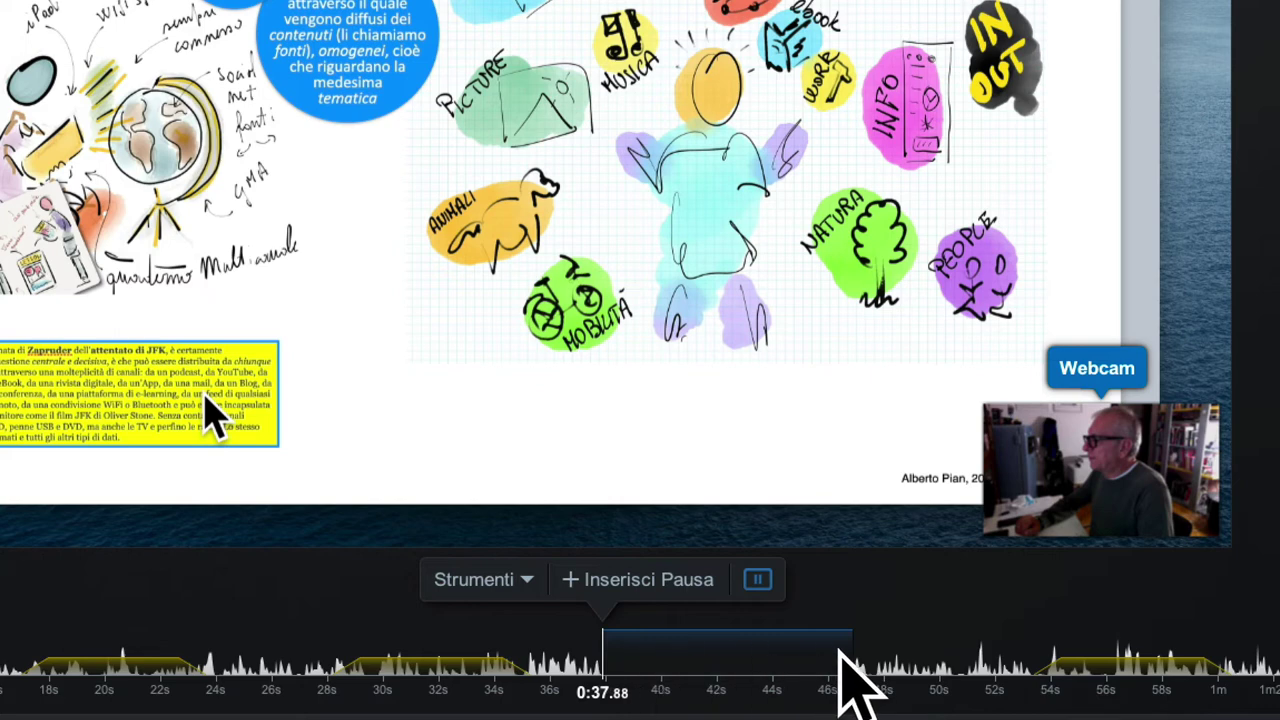
# Place the playhead inside the inserted pause and review its duration settings
pyautogui.click(623, 652)
pyautogui.moveTo(627, 658)
pyautogui.mouseDown()
pyautogui.moveTo(854, 672)
pyautogui.moveTo(589, 668)
pyautogui.moveTo(848, 668)
pyautogui.moveTo(620, 674)
pyautogui.mouseUp()
pyautogui.click(686, 577)
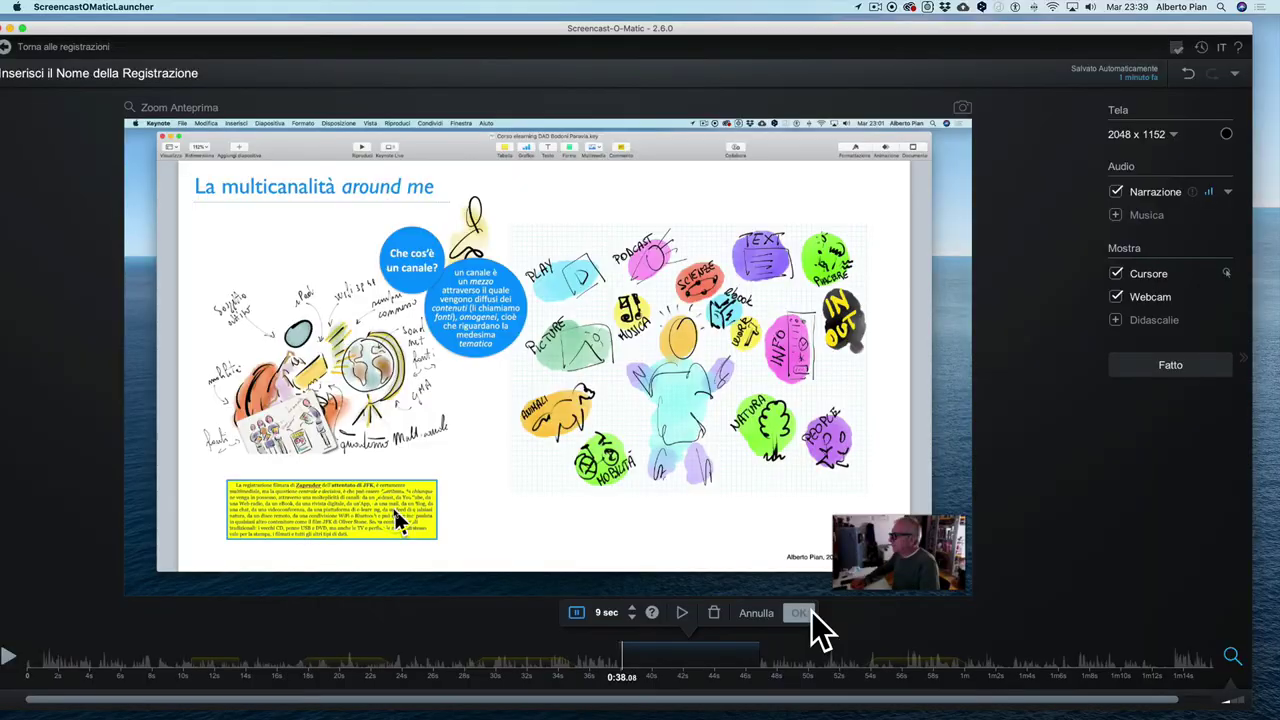
pyautogui.click(757, 614)
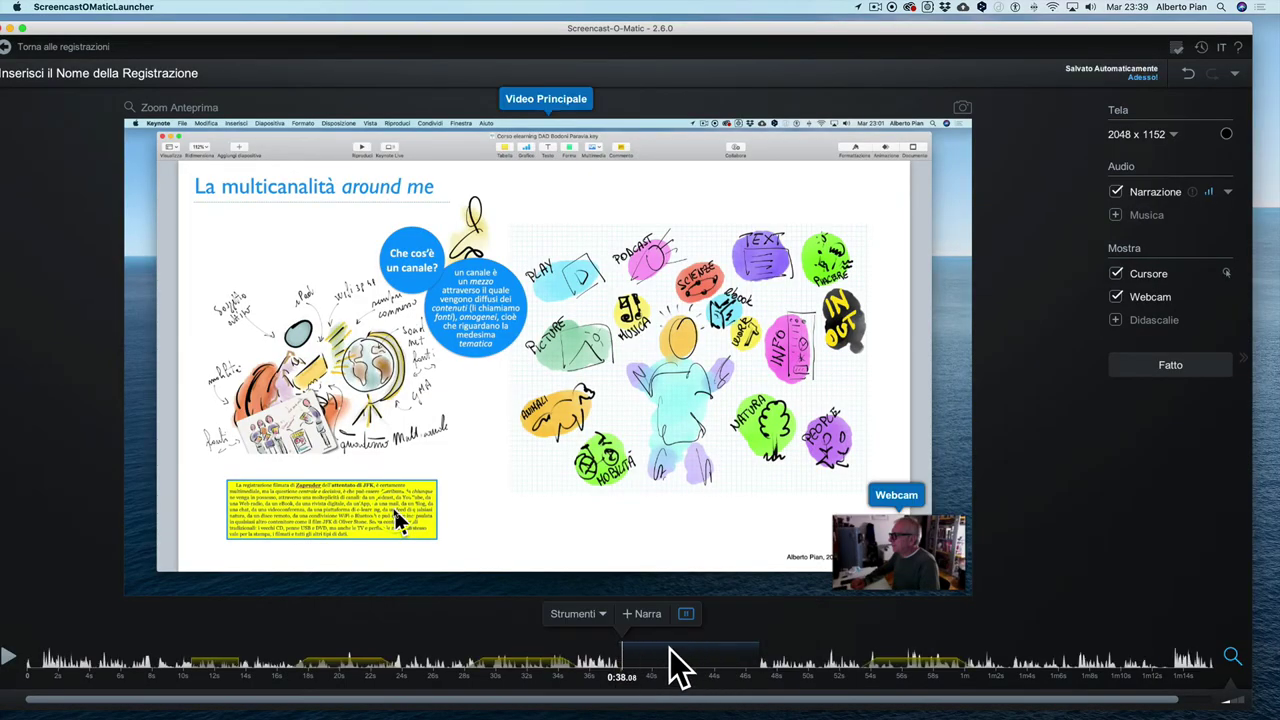
# Record a new narration of about 9 seconds over the inserted pause, from 0:38.08 to 0:47.04
pyautogui.click(601, 615)
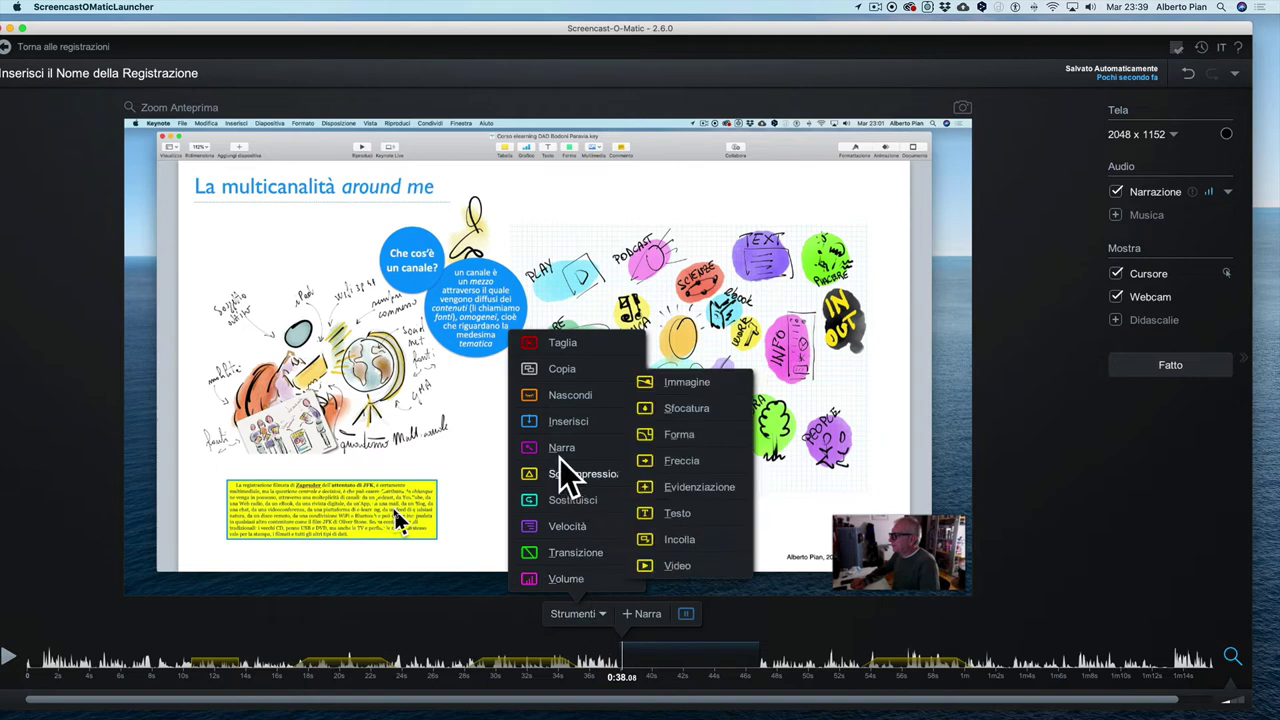
pyautogui.click(560, 450)
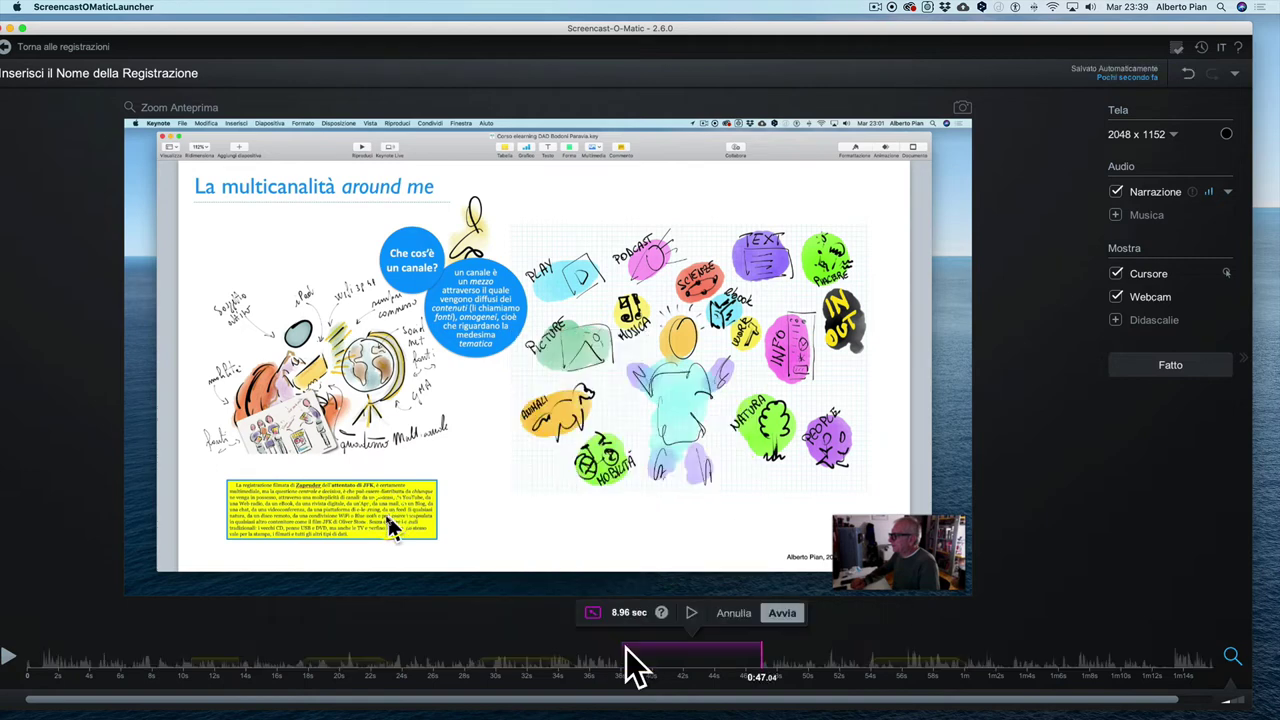
pyautogui.click(779, 613)
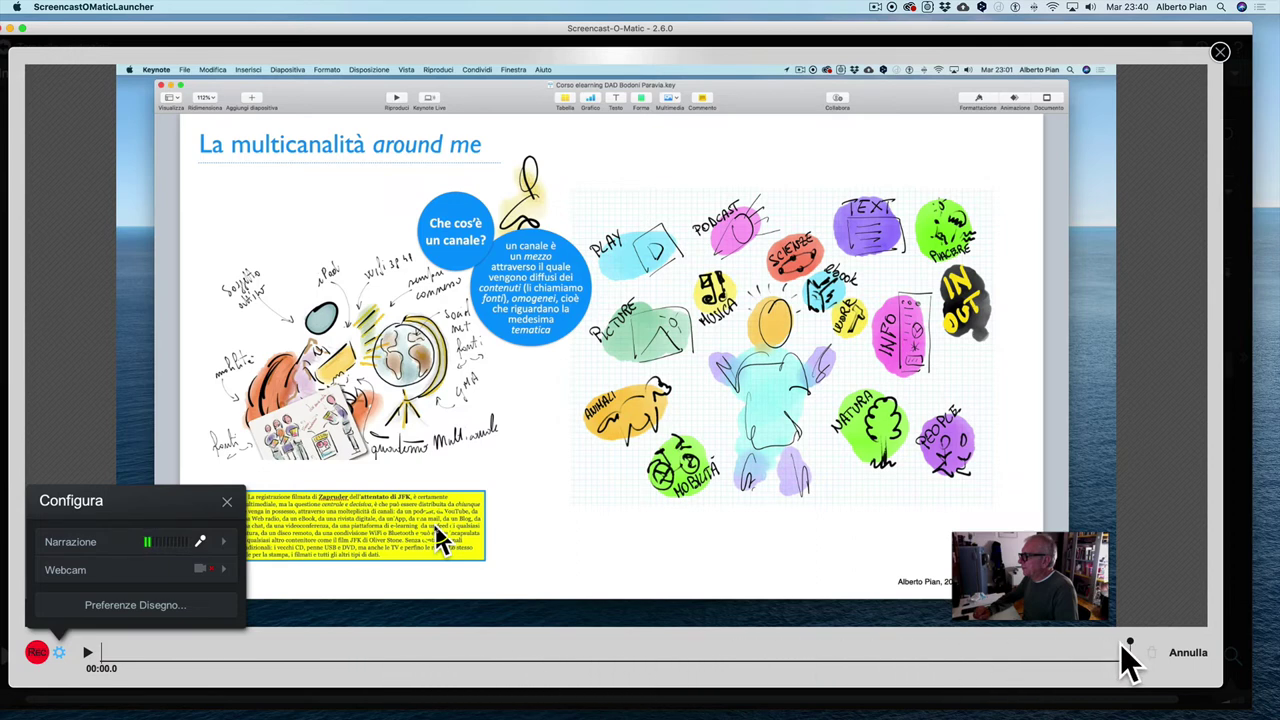
pyautogui.click(37, 654)
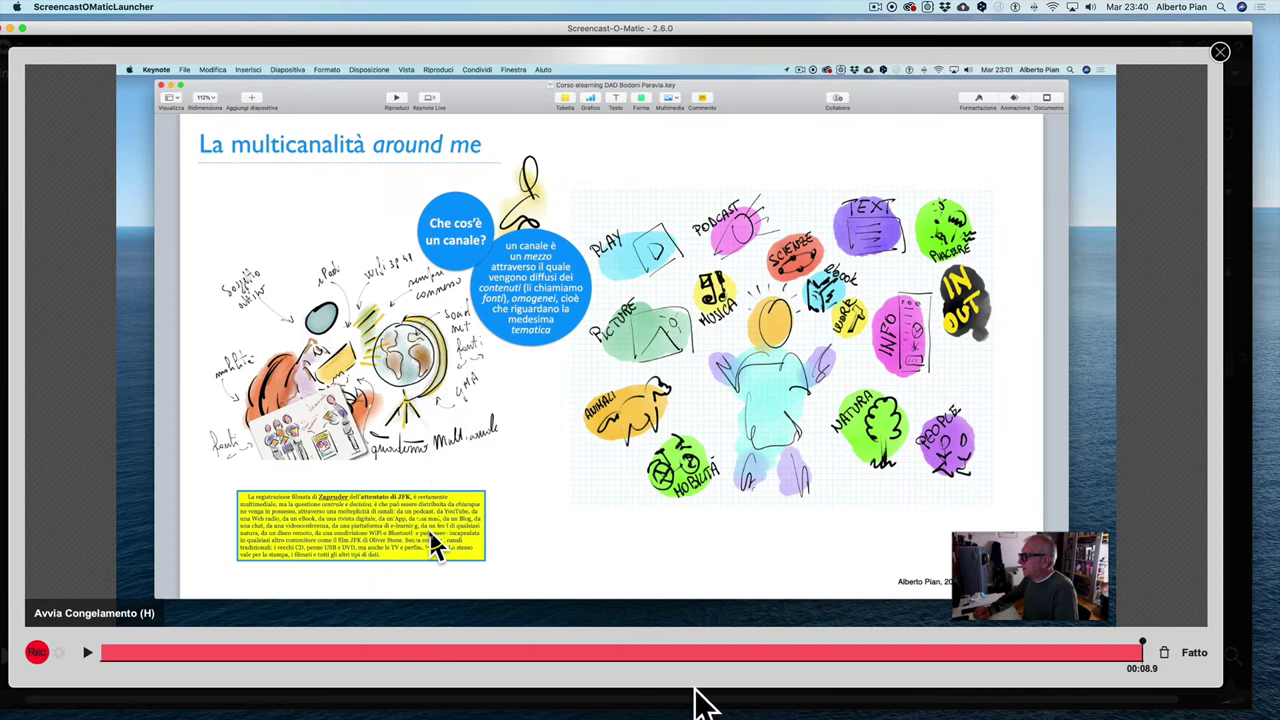
pyautogui.click(1192, 656)
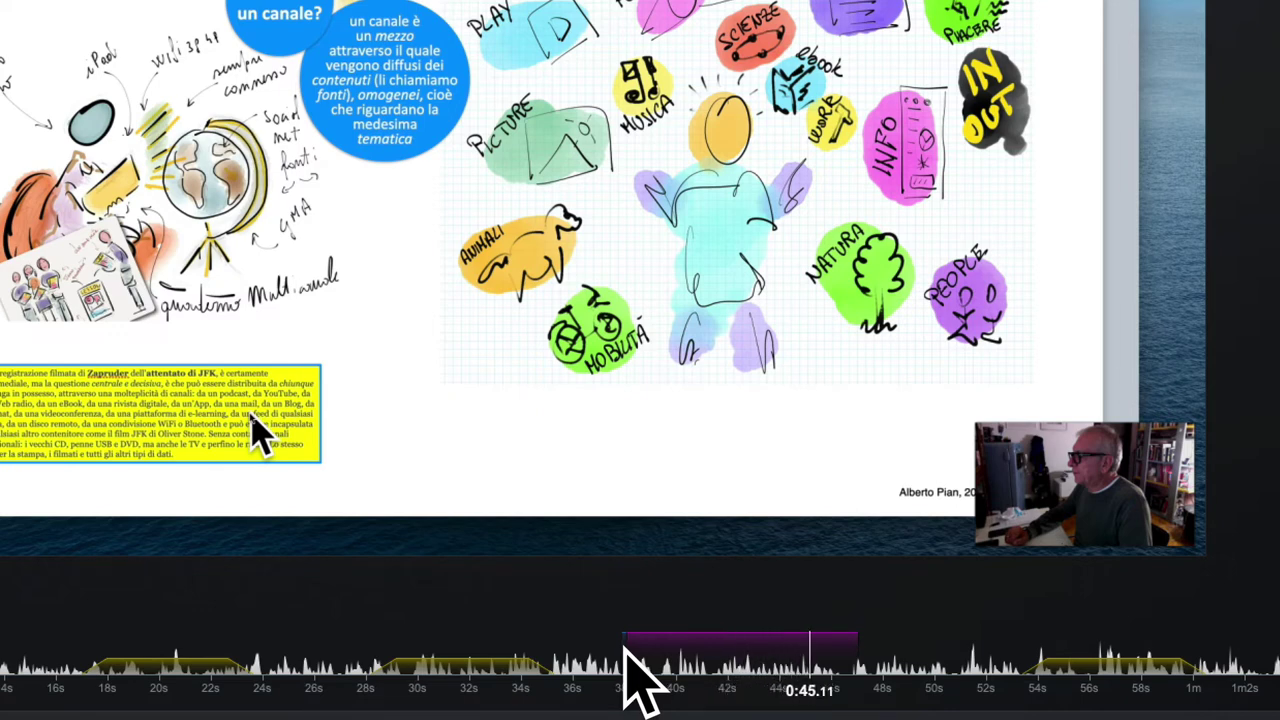
# Play back the narrated pause section starting from 0:37.88
pyautogui.click(624, 650)
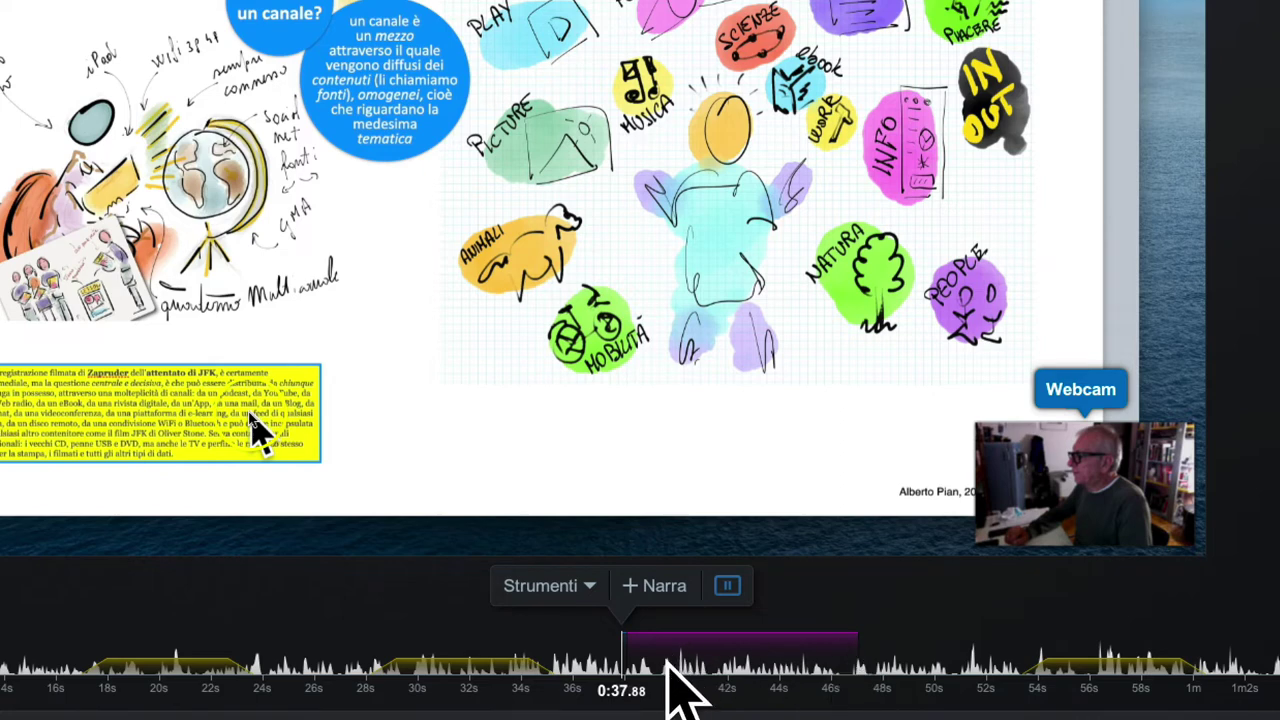
pyautogui.press('space')
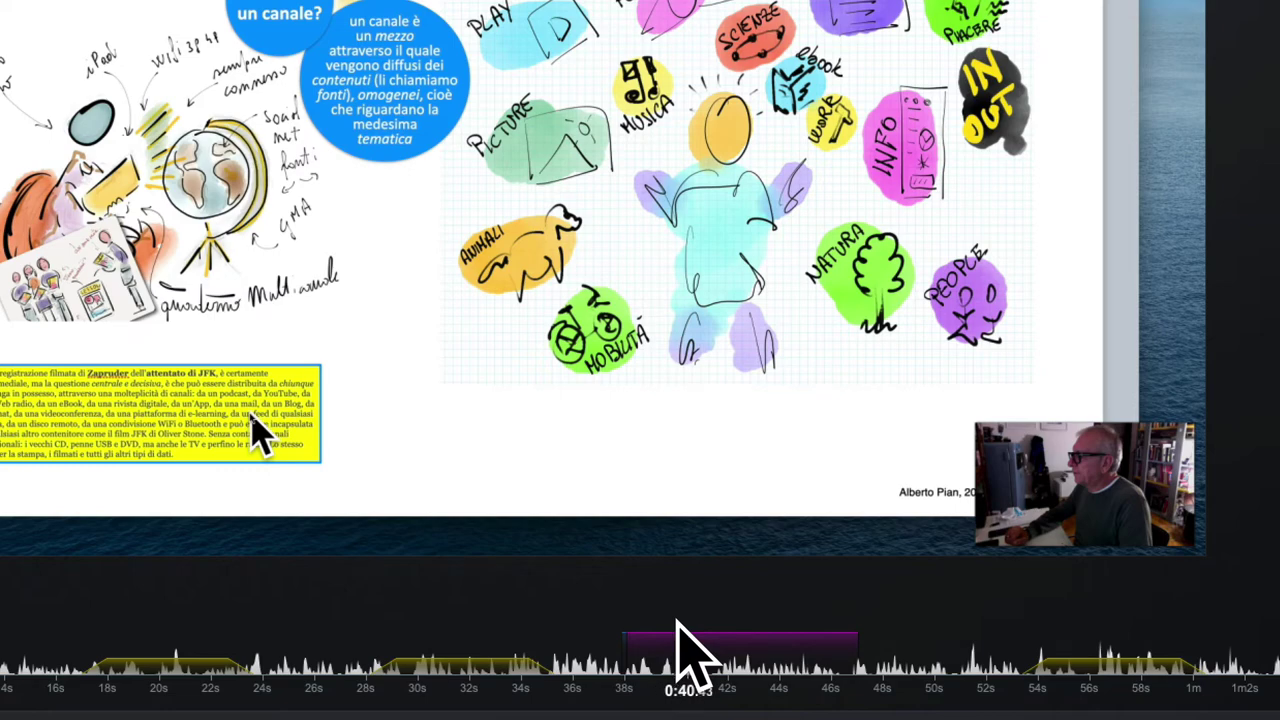
pyautogui.press('space')
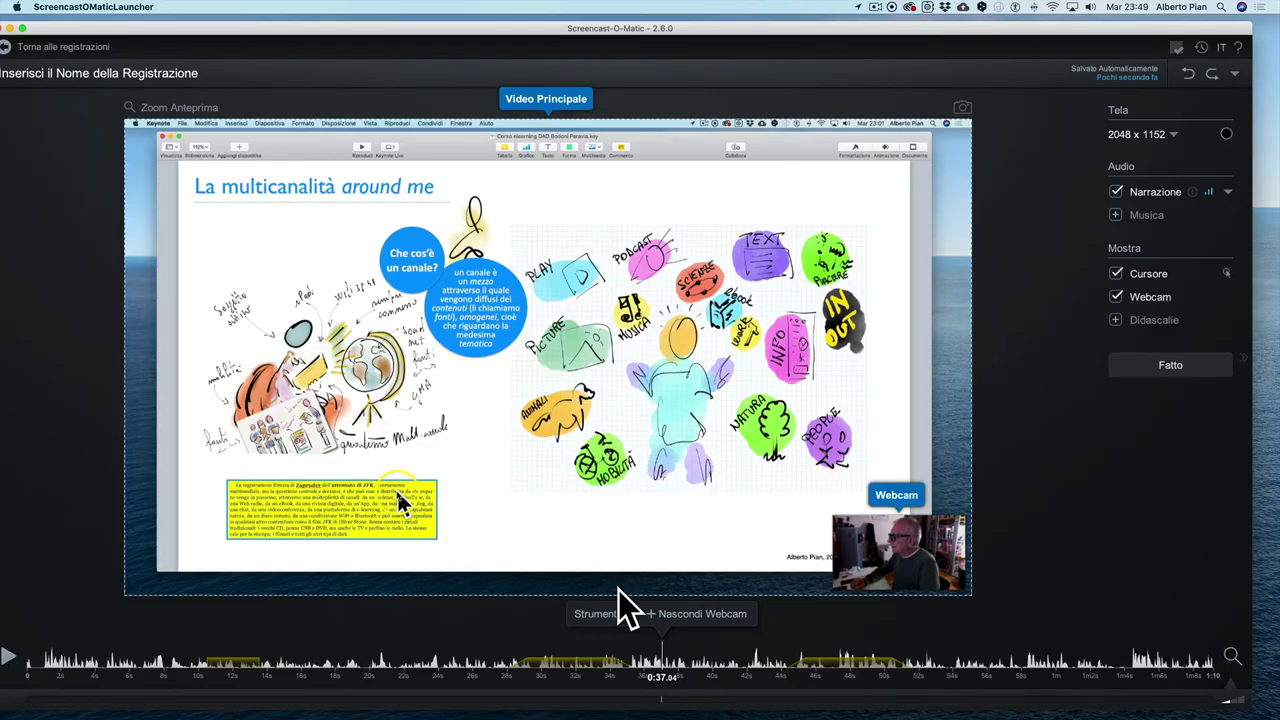
# Hide the webcam for 16.88 seconds of the video, from 0:37.04 to 0:53.92
pyautogui.click(625, 616)
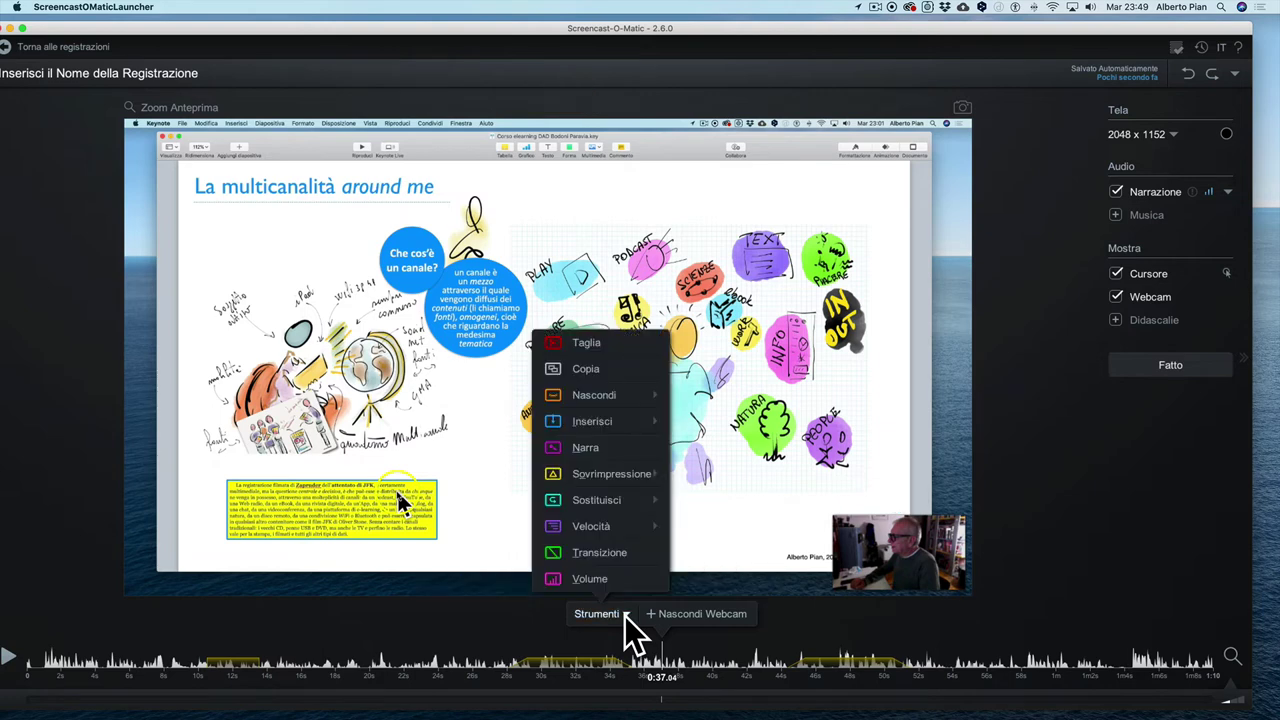
pyautogui.moveTo(605, 398)
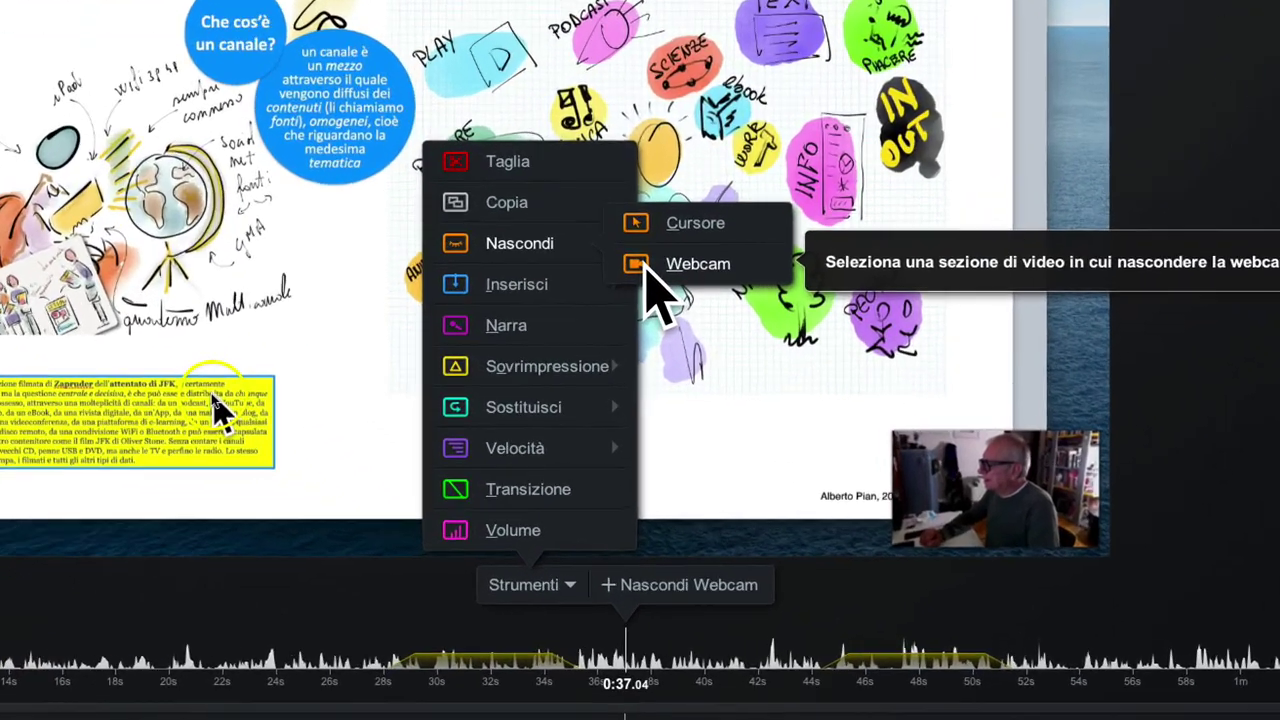
pyautogui.click(700, 408)
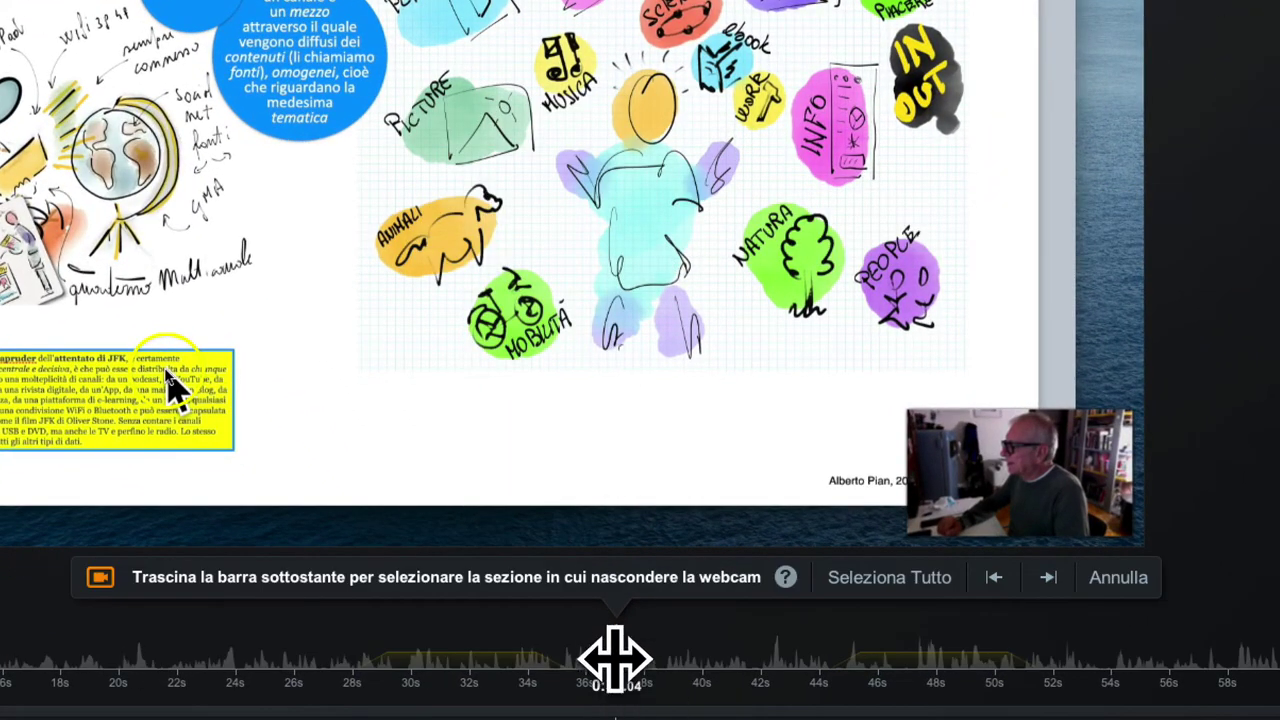
pyautogui.moveTo(618, 657); pyautogui.dragTo(1114, 666)
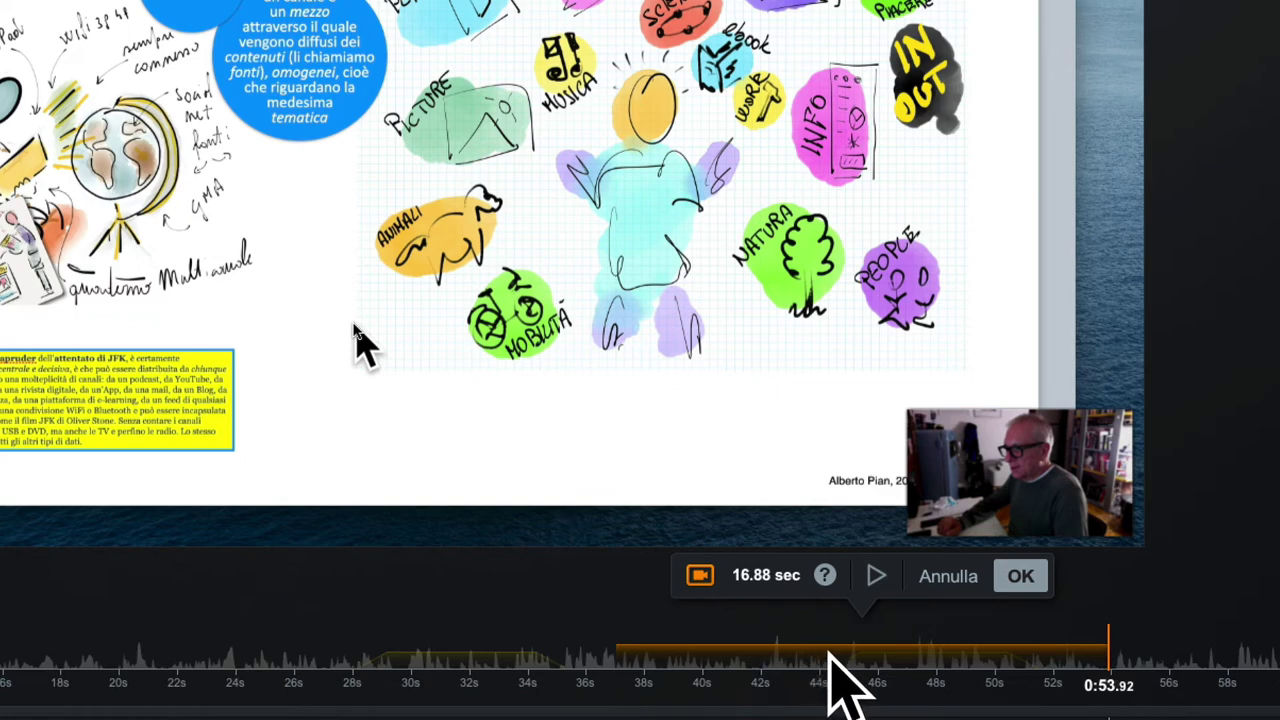
pyautogui.click(1018, 577)
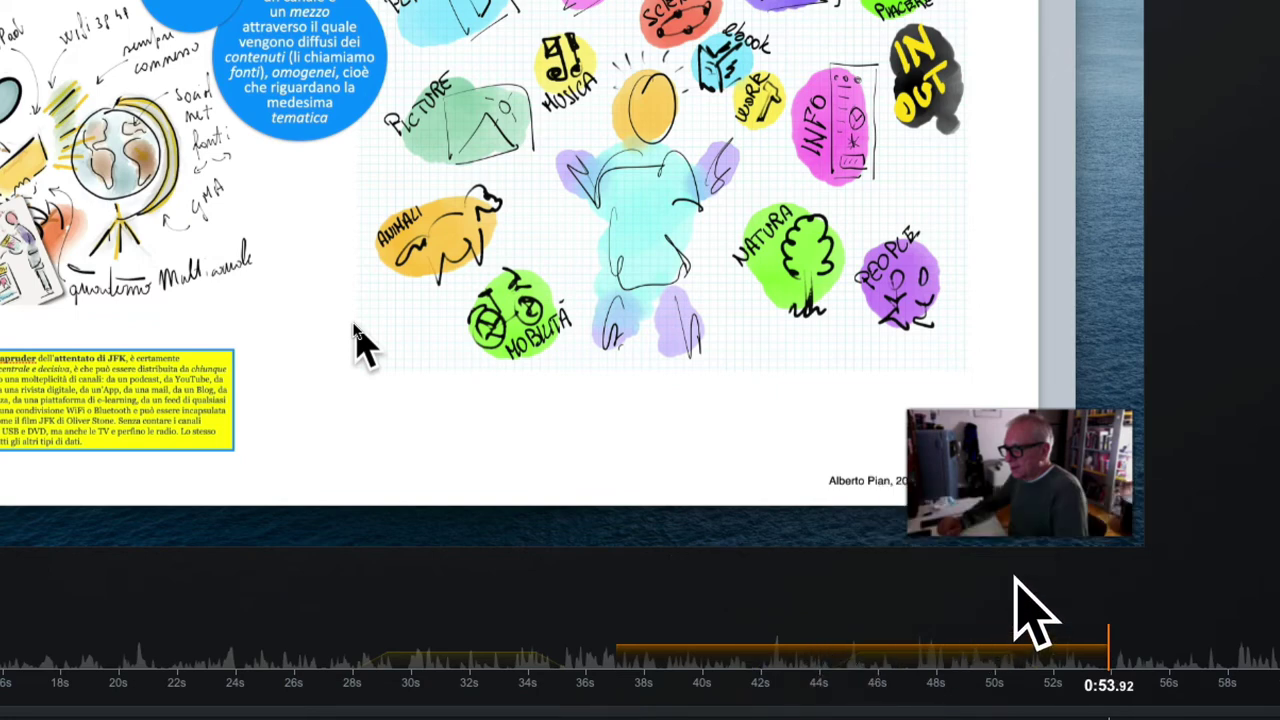
pyautogui.click(612, 655)
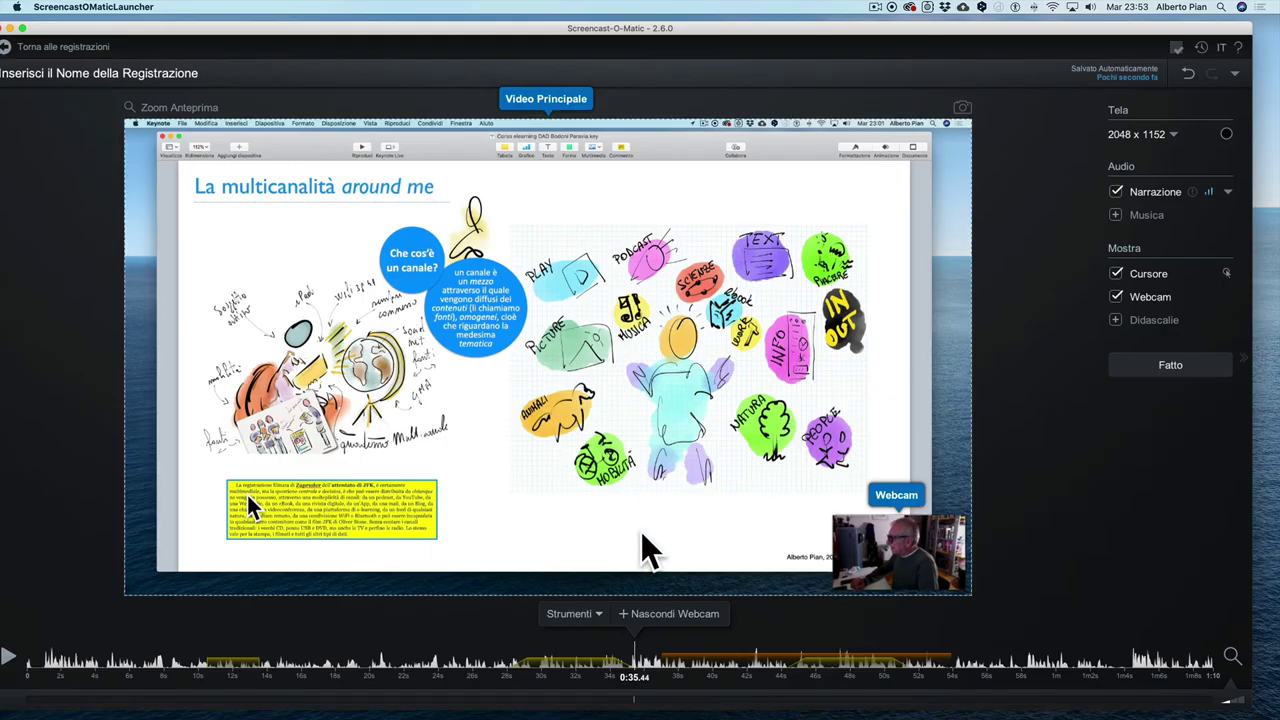
# Move the playhead to about 0:19.40 and open the main video for resizing
pyautogui.click(598, 613)
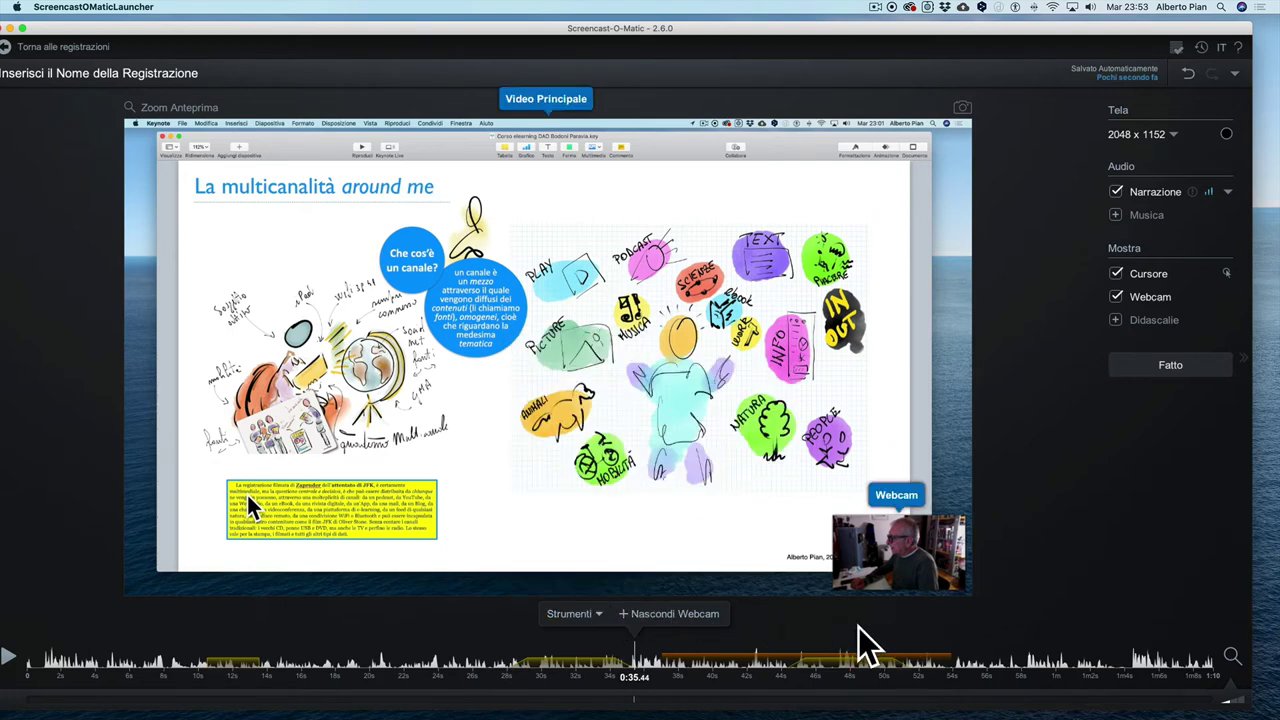
pyautogui.click(641, 668)
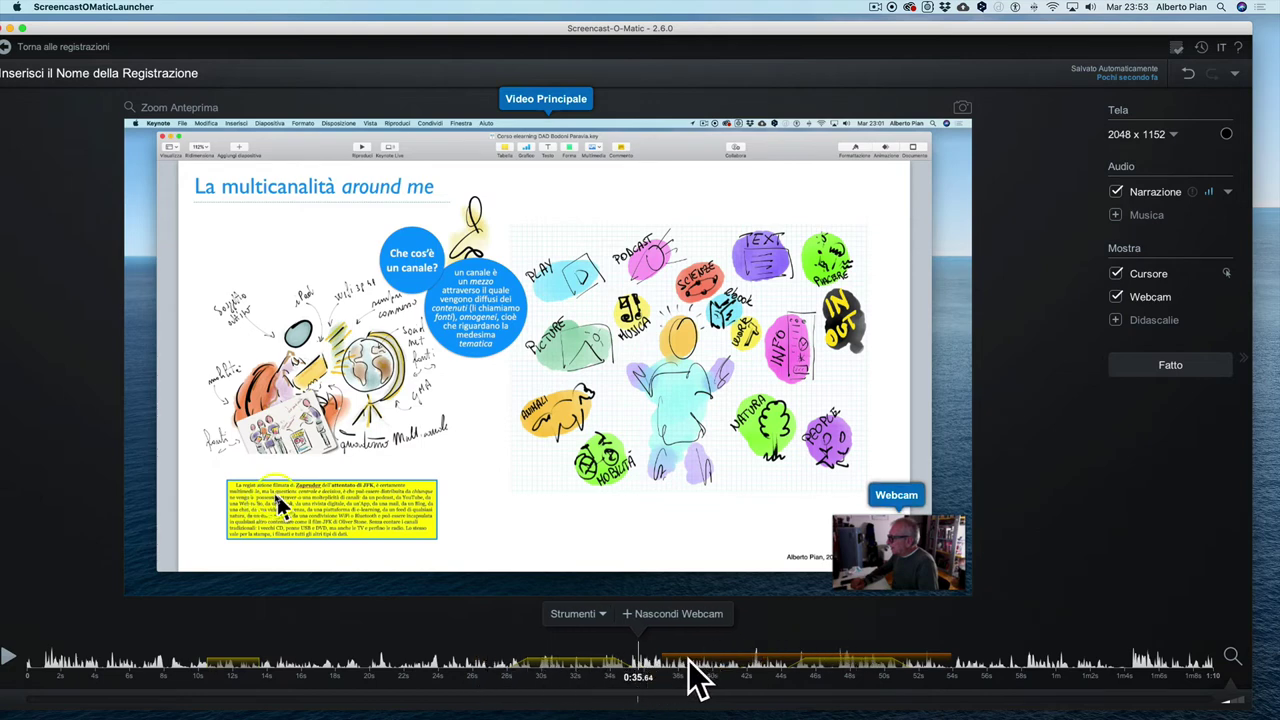
pyautogui.click(361, 667)
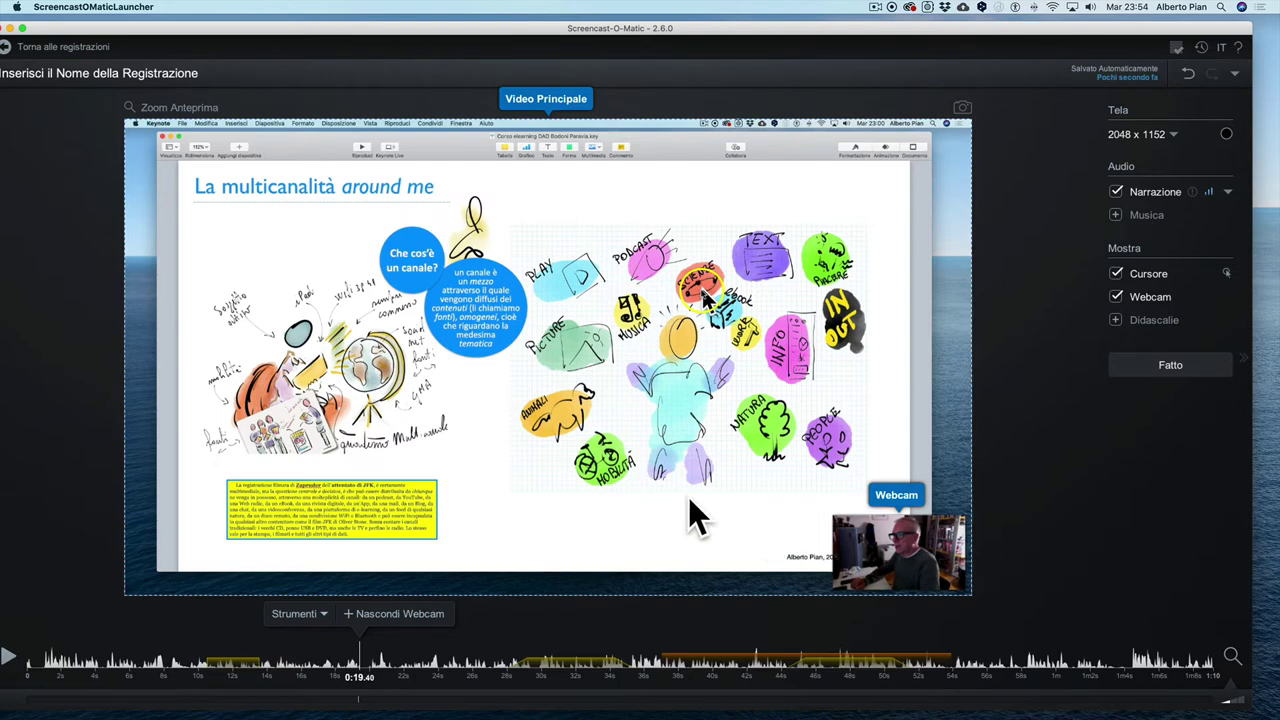
pyautogui.click(486, 329)
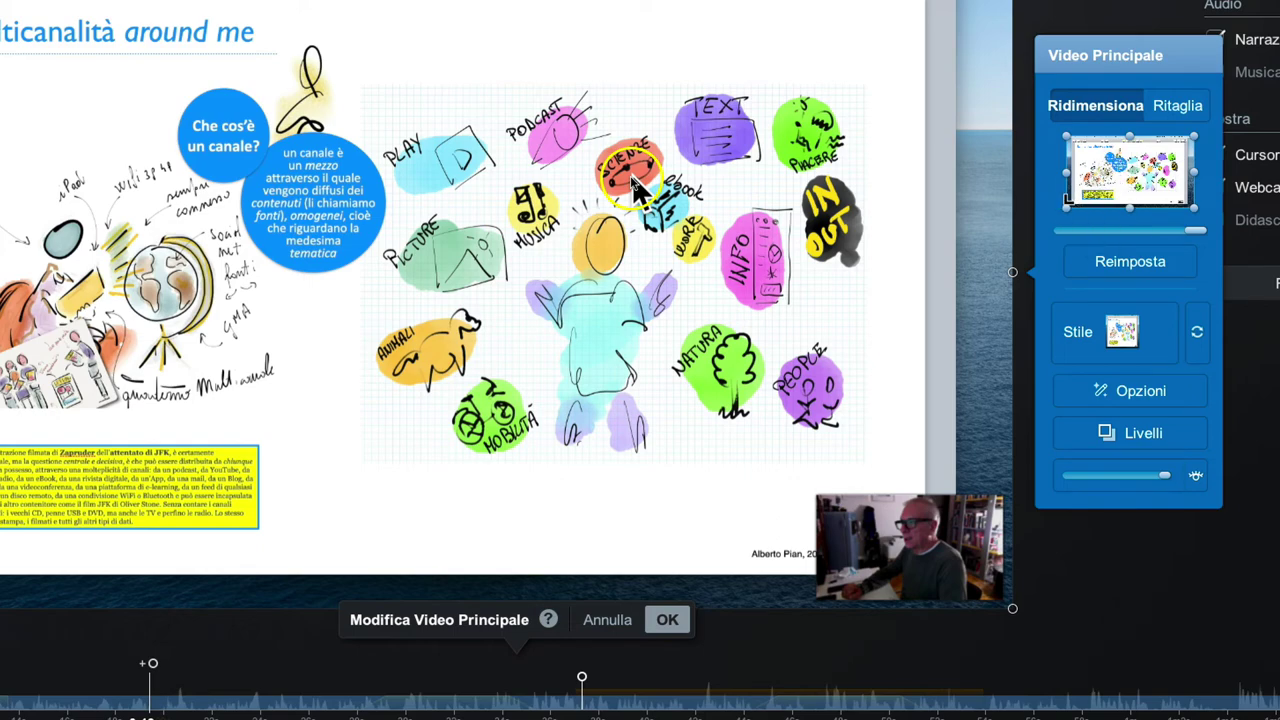
# Try zooming the main video into the slide's upper-right area, check it along the timeline, and reset the framing
pyautogui.moveTo(1067, 200); pyautogui.dragTo(1136, 183)
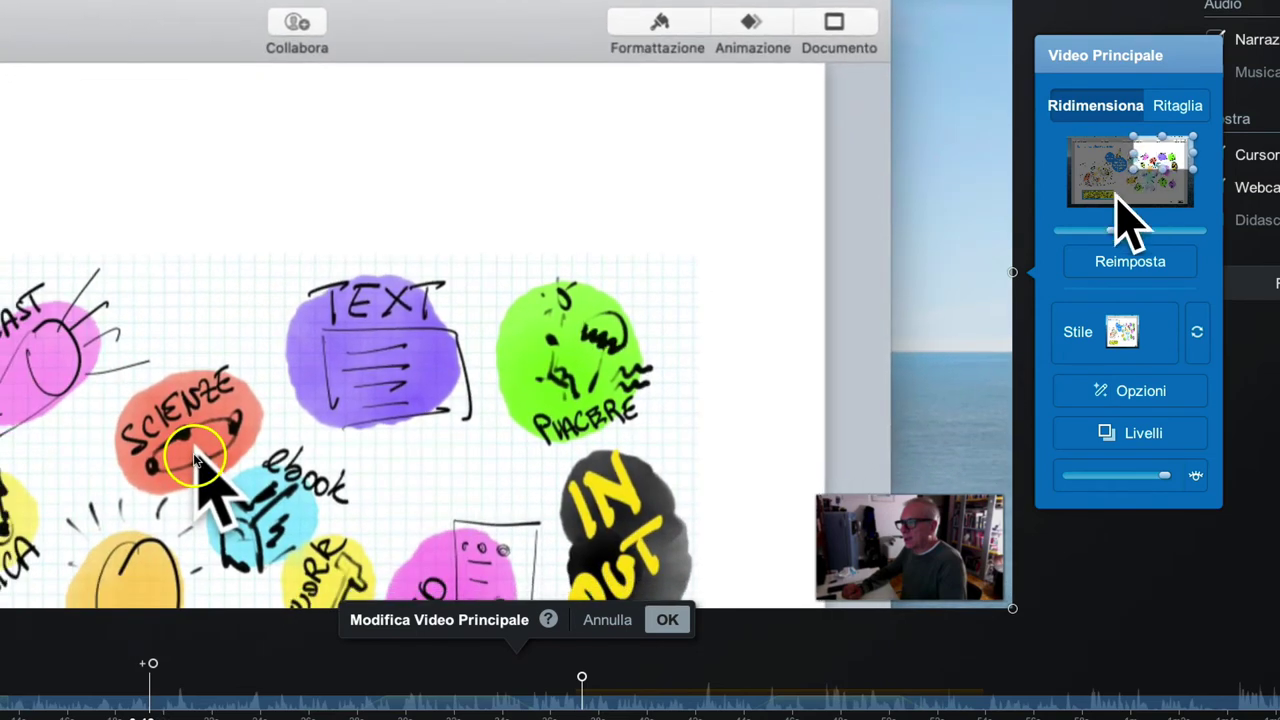
pyautogui.click(150, 690)
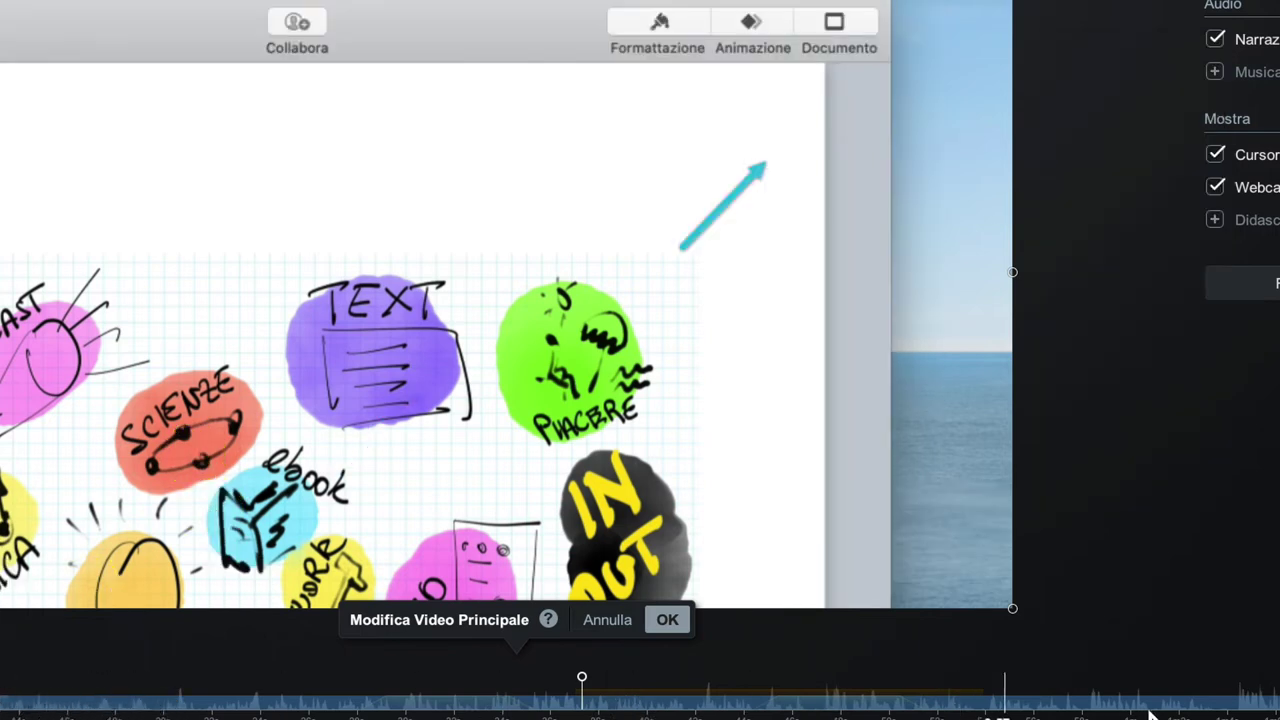
pyautogui.click(203, 690)
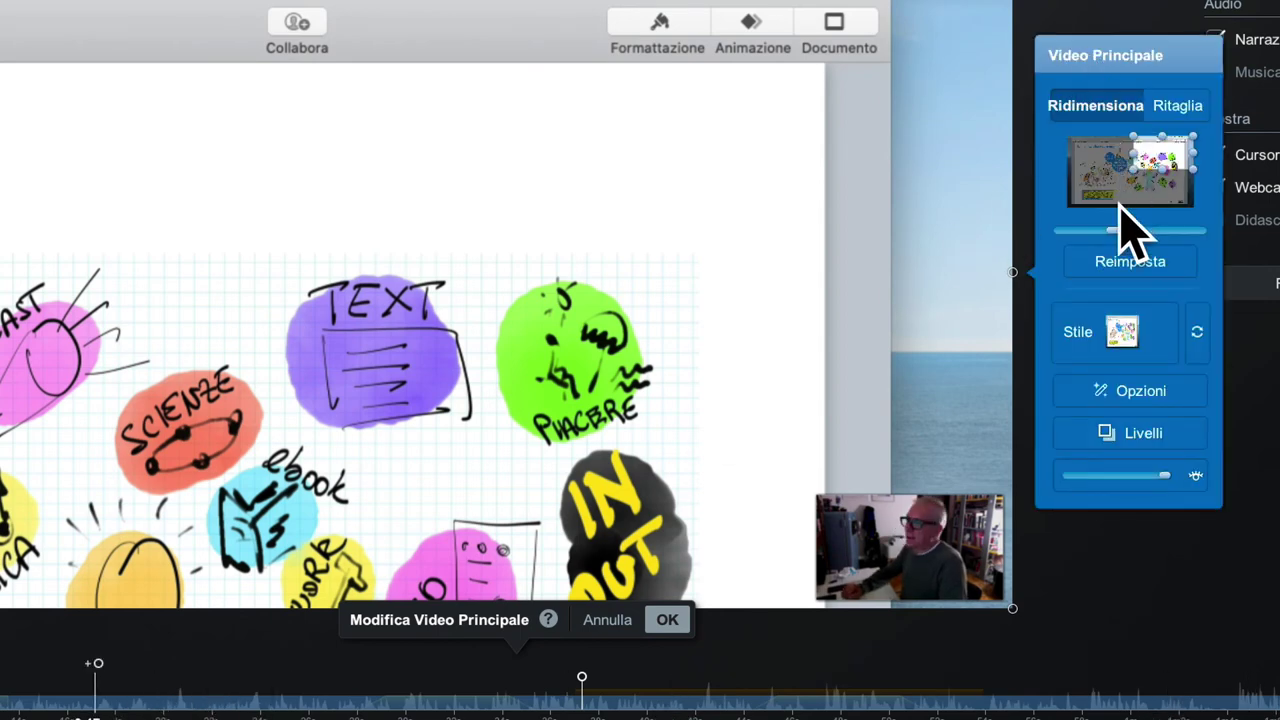
pyautogui.click(1120, 258)
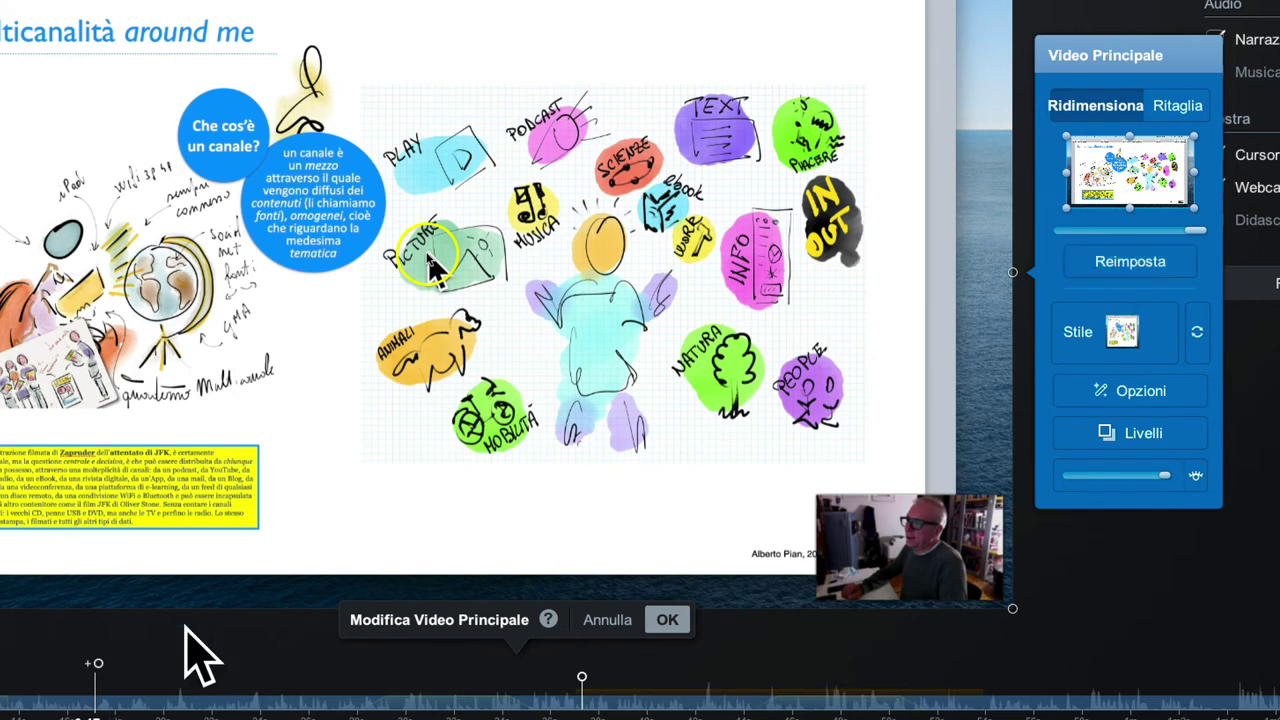
# Add a 2-second transition point at 0:35.16 to the main video and zoom it onto the yellow text box
pyautogui.click(97, 705)
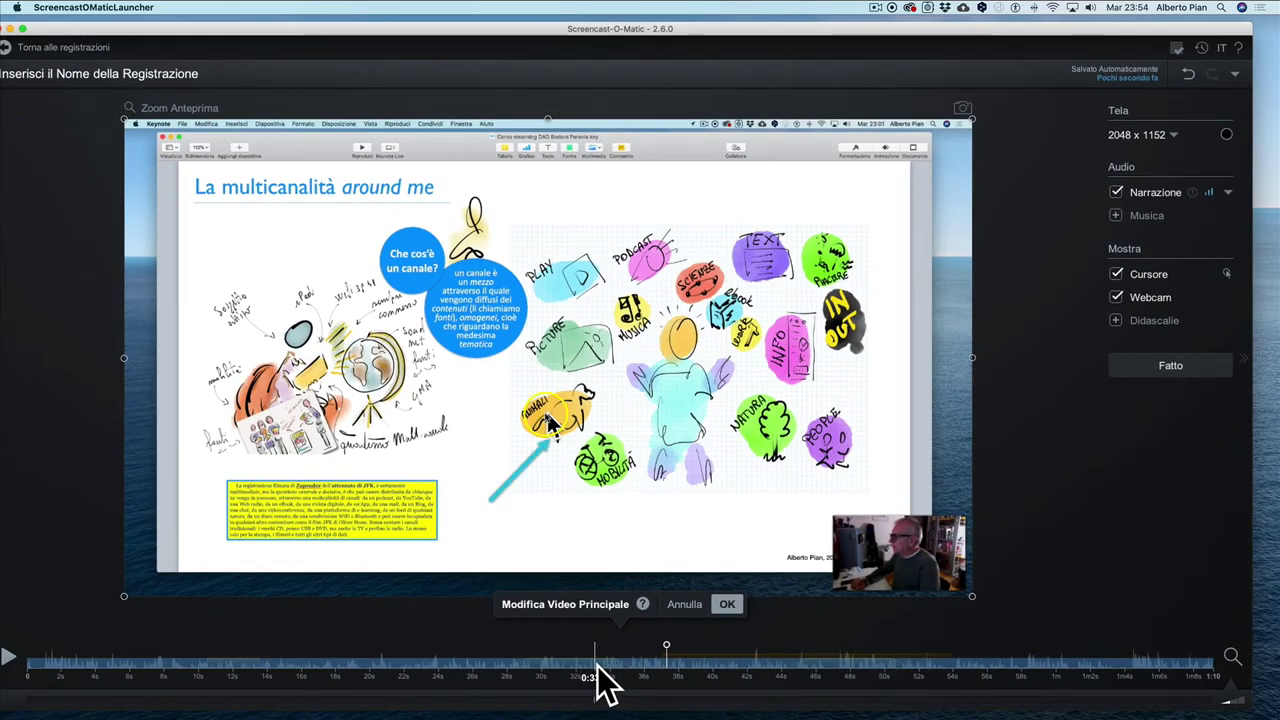
pyautogui.click(394, 537)
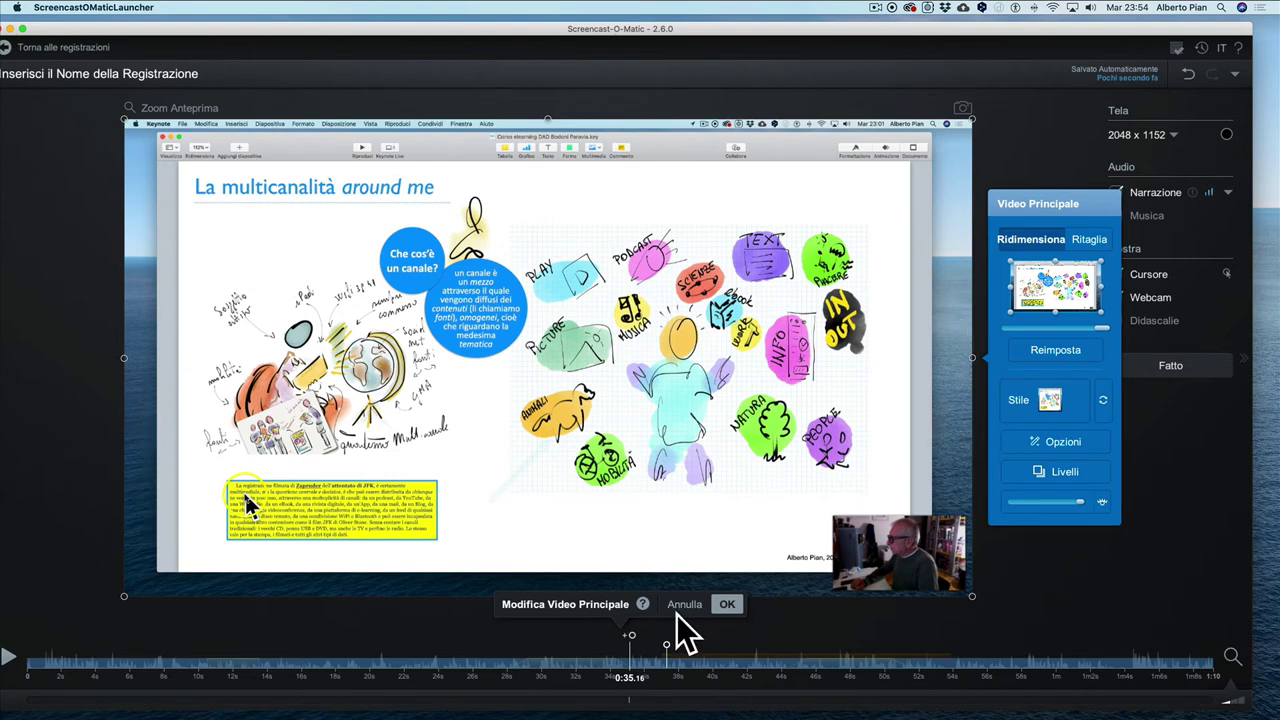
pyautogui.click(630, 635)
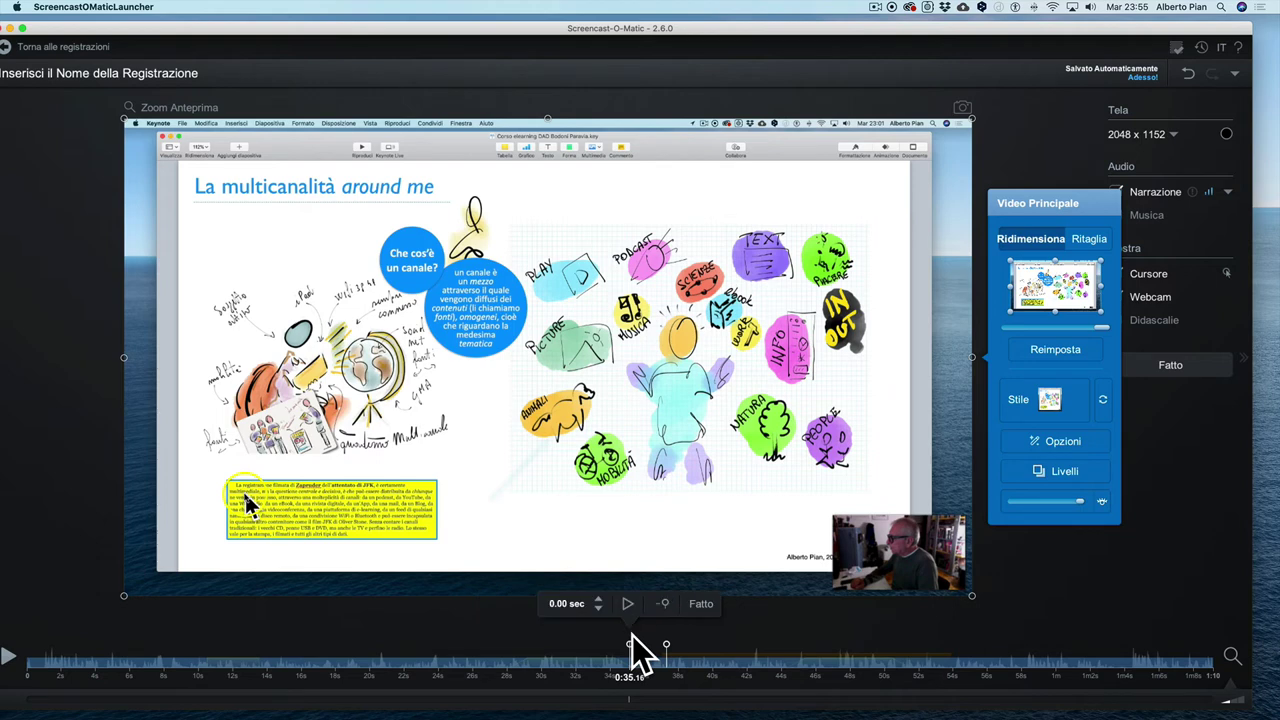
pyautogui.click(600, 601)
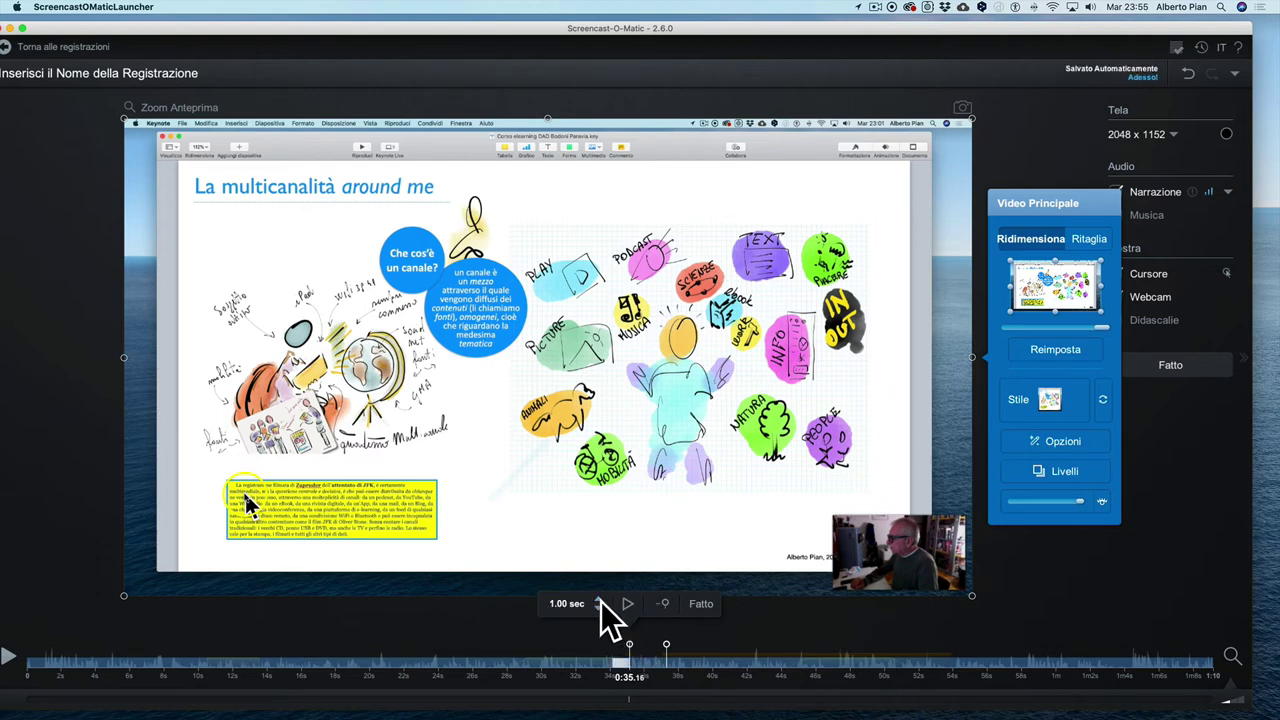
pyautogui.click(600, 601)
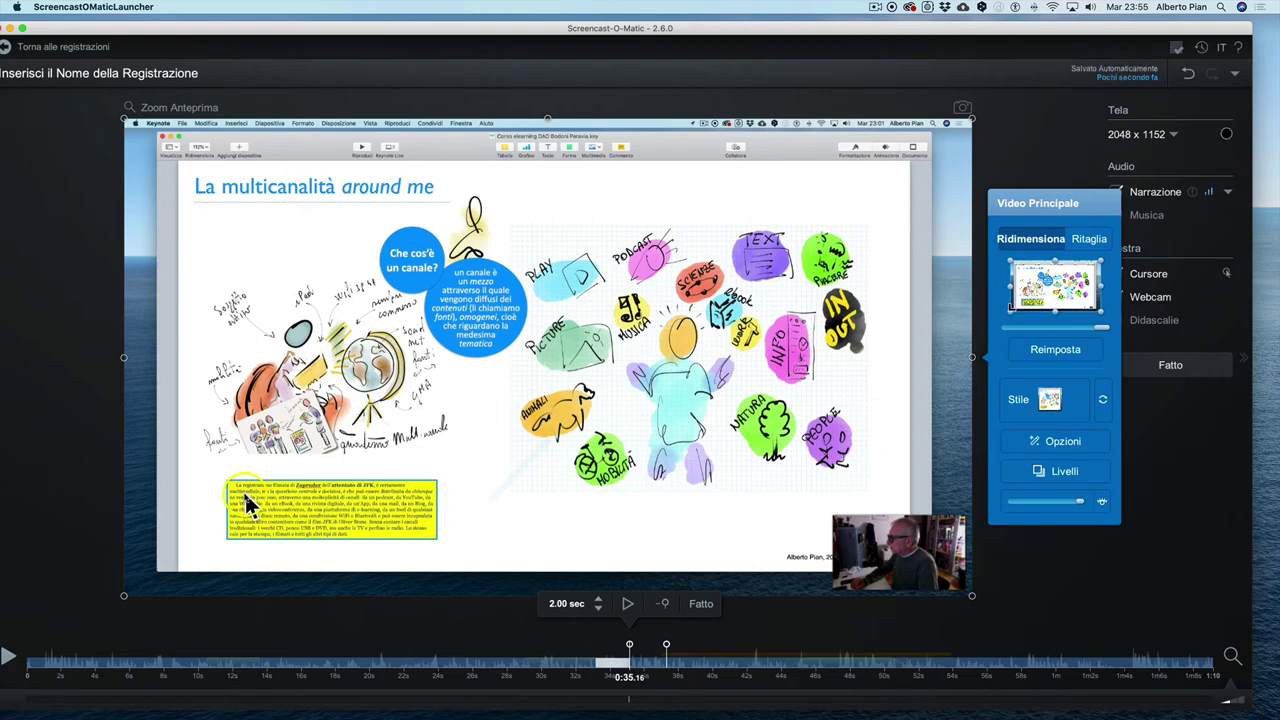
pyautogui.moveTo(1100, 327); pyautogui.dragTo(1033, 327)
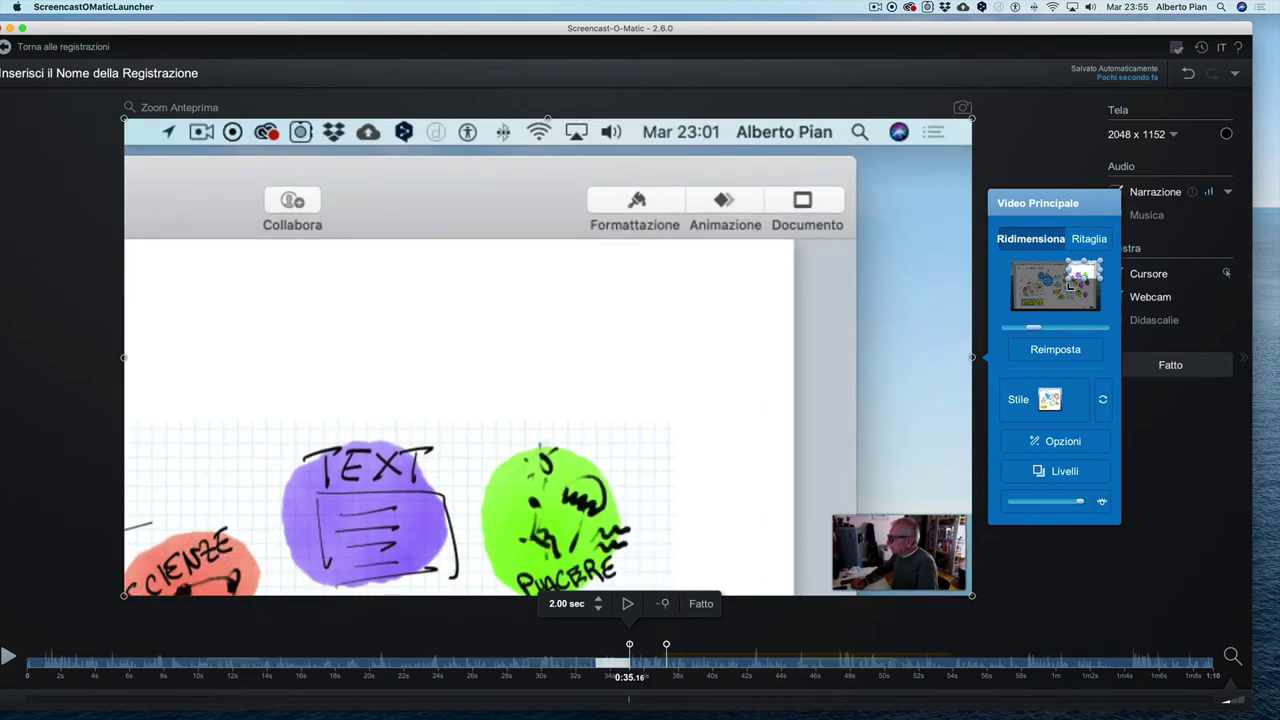
pyautogui.moveTo(1074, 283)
pyautogui.mouseDown()
pyautogui.moveTo(1080, 263)
pyautogui.moveTo(1035, 301)
pyautogui.mouseUp()
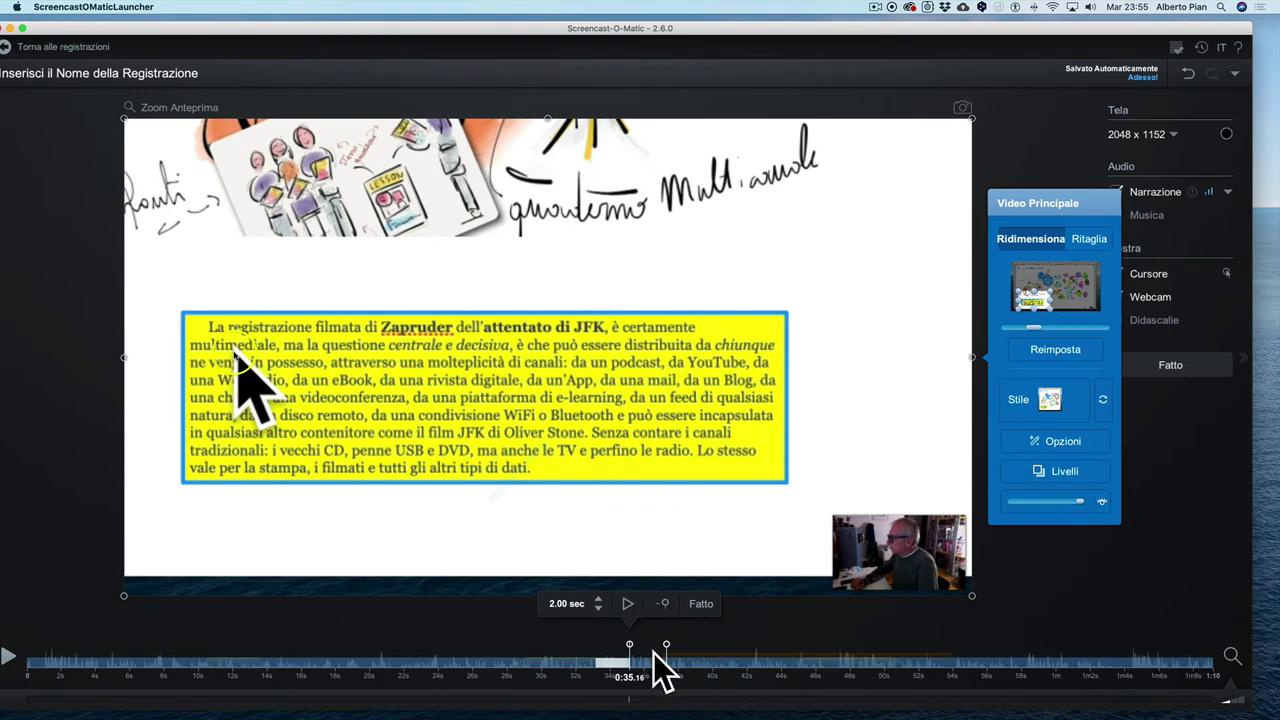
# Play the main video from 0:32.32 through the zoom transition onto the yellow text box to check its timing
pyautogui.click(584, 668)
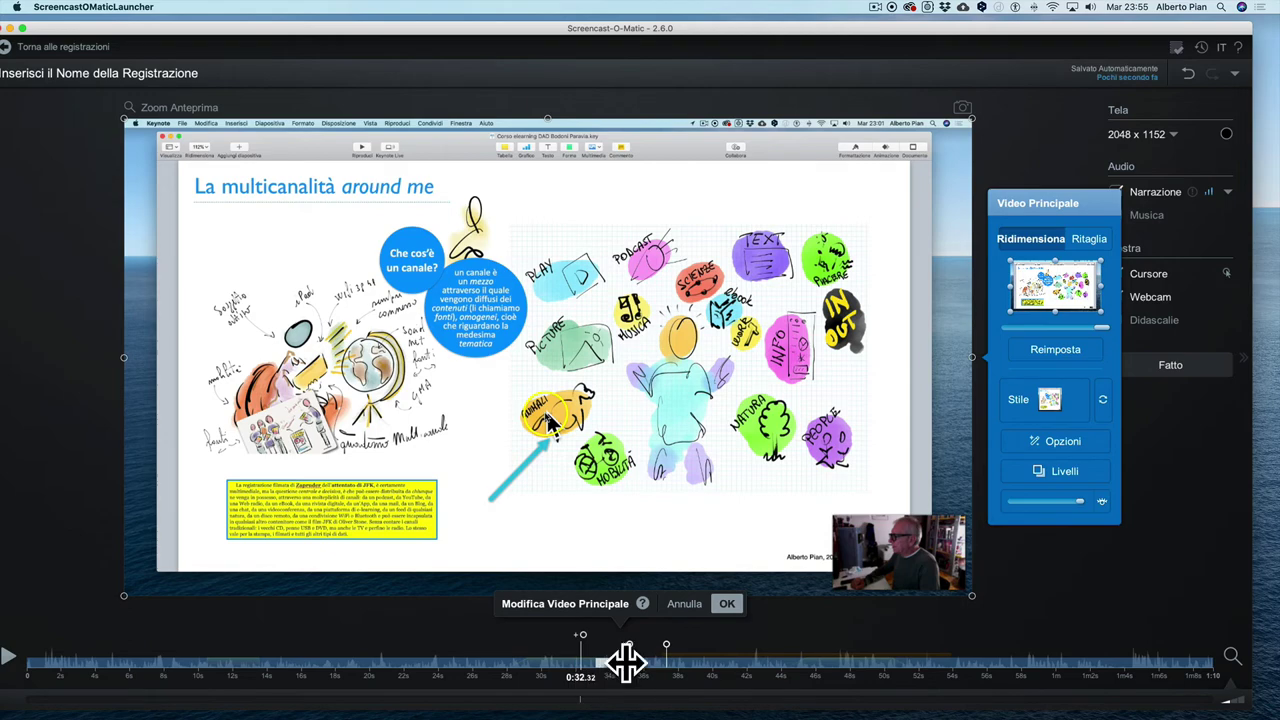
pyautogui.press('space')
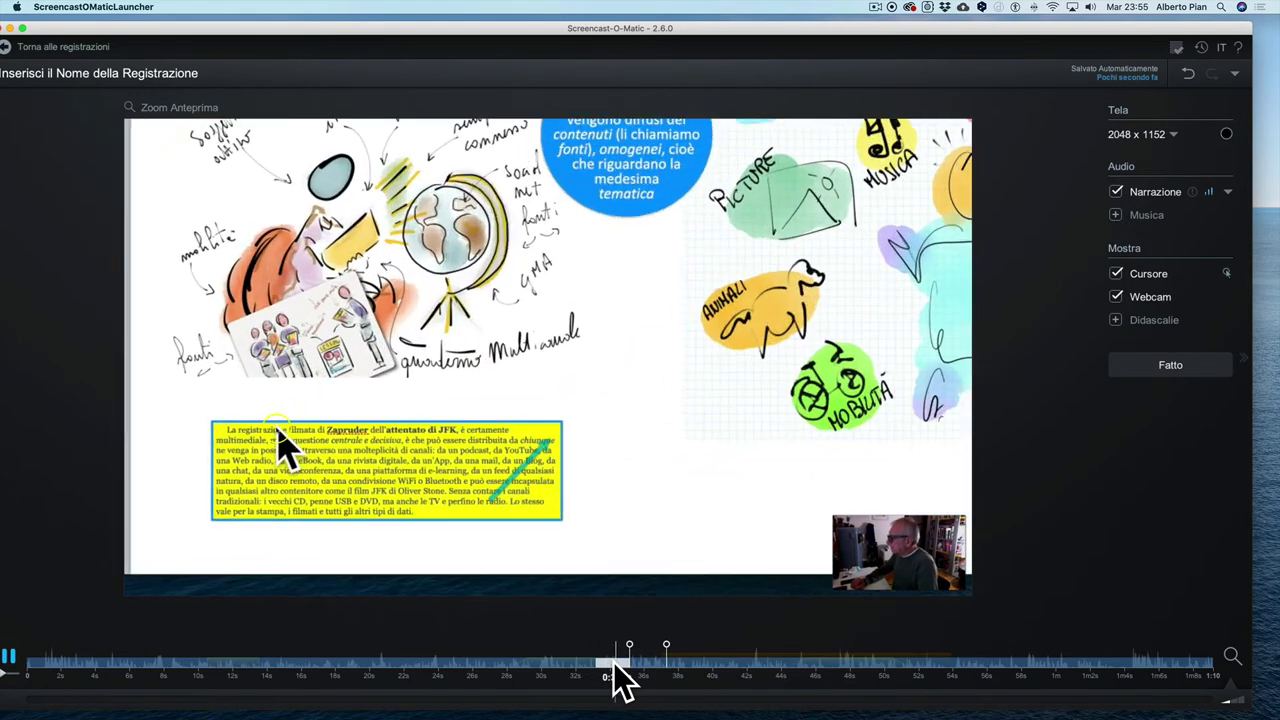
pyautogui.press('space')
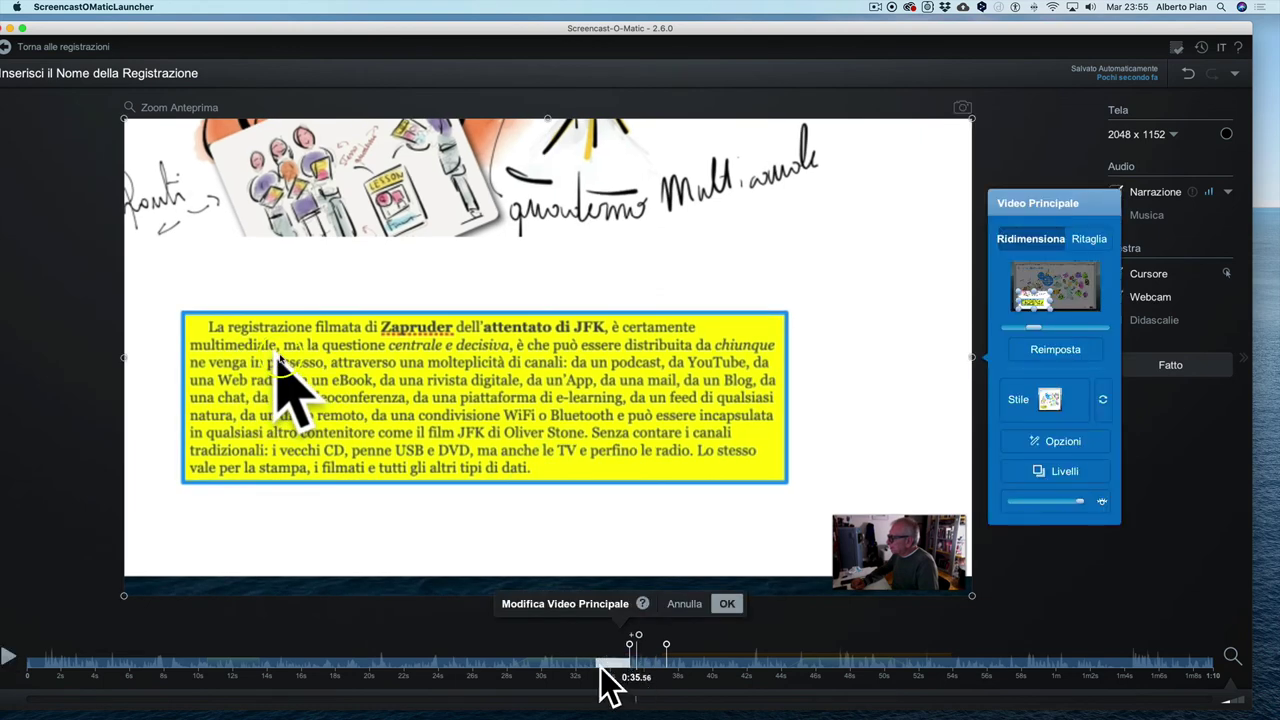
# Shift the zoom's transition point forward on the timeline to about 0:35.56 and play back the zoom onto the yellow text box
pyautogui.click(628, 660)
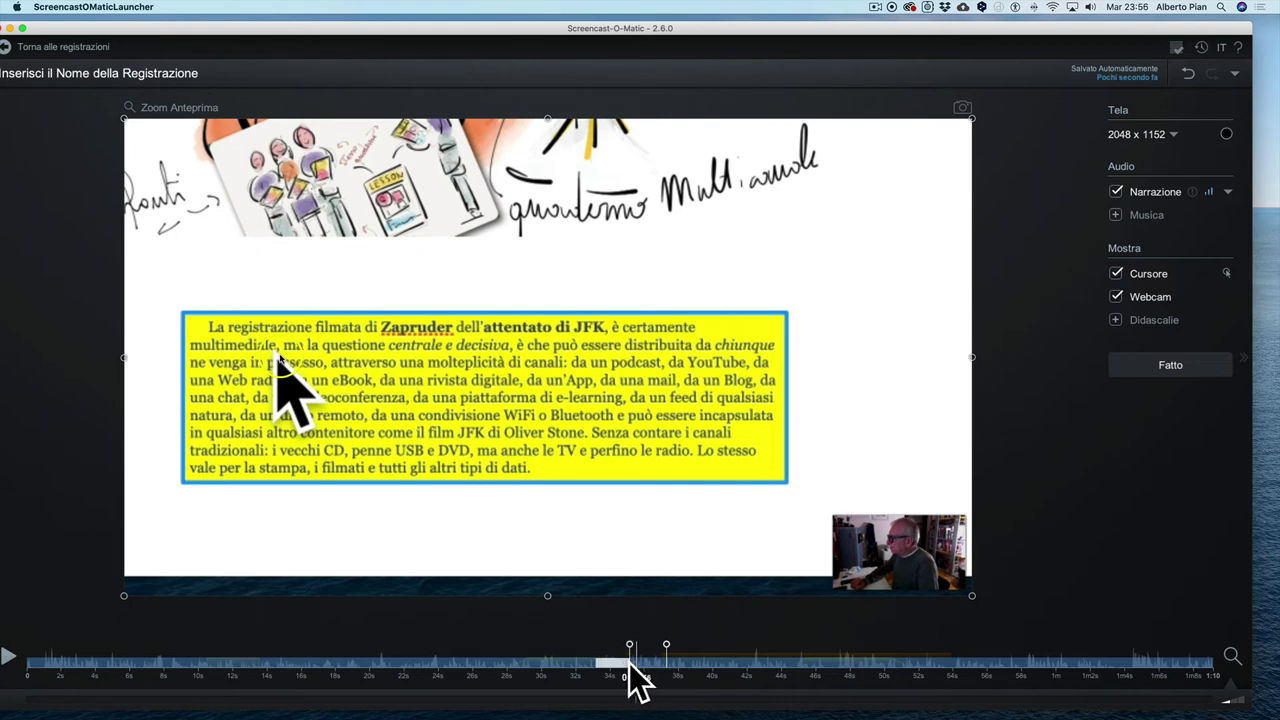
pyautogui.click(626, 662)
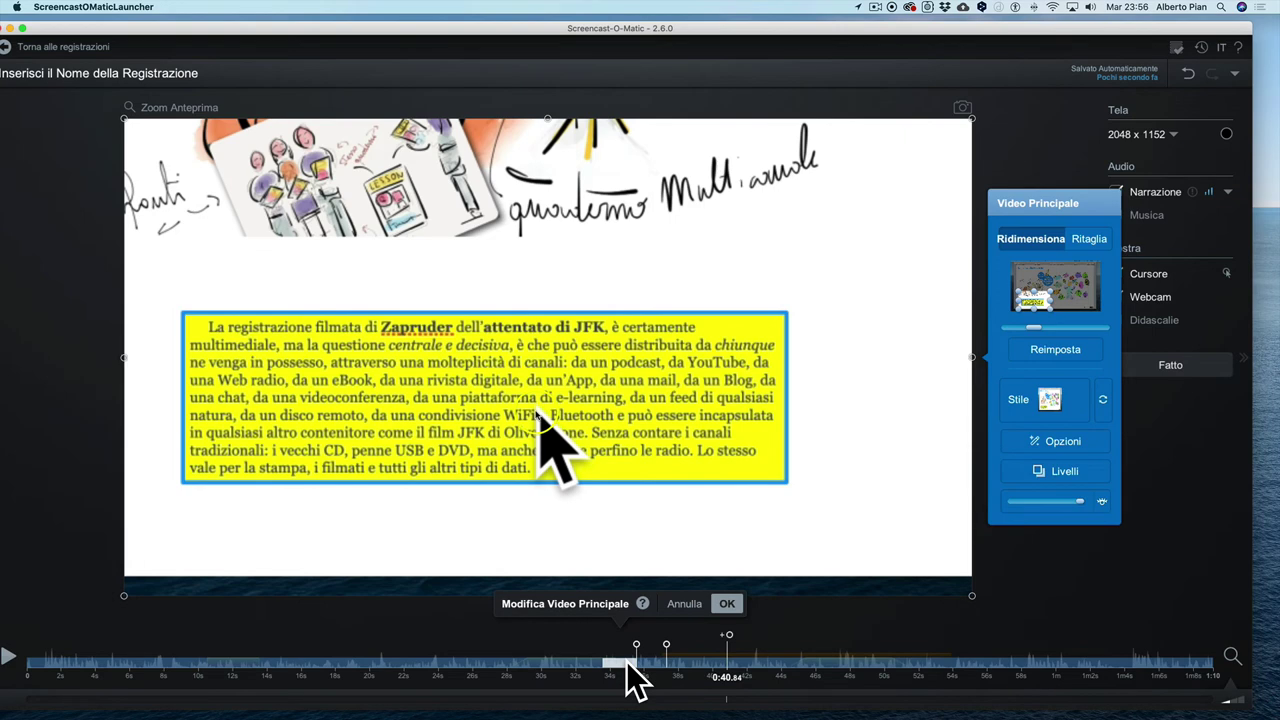
pyautogui.click(430, 668)
pyautogui.press('space')
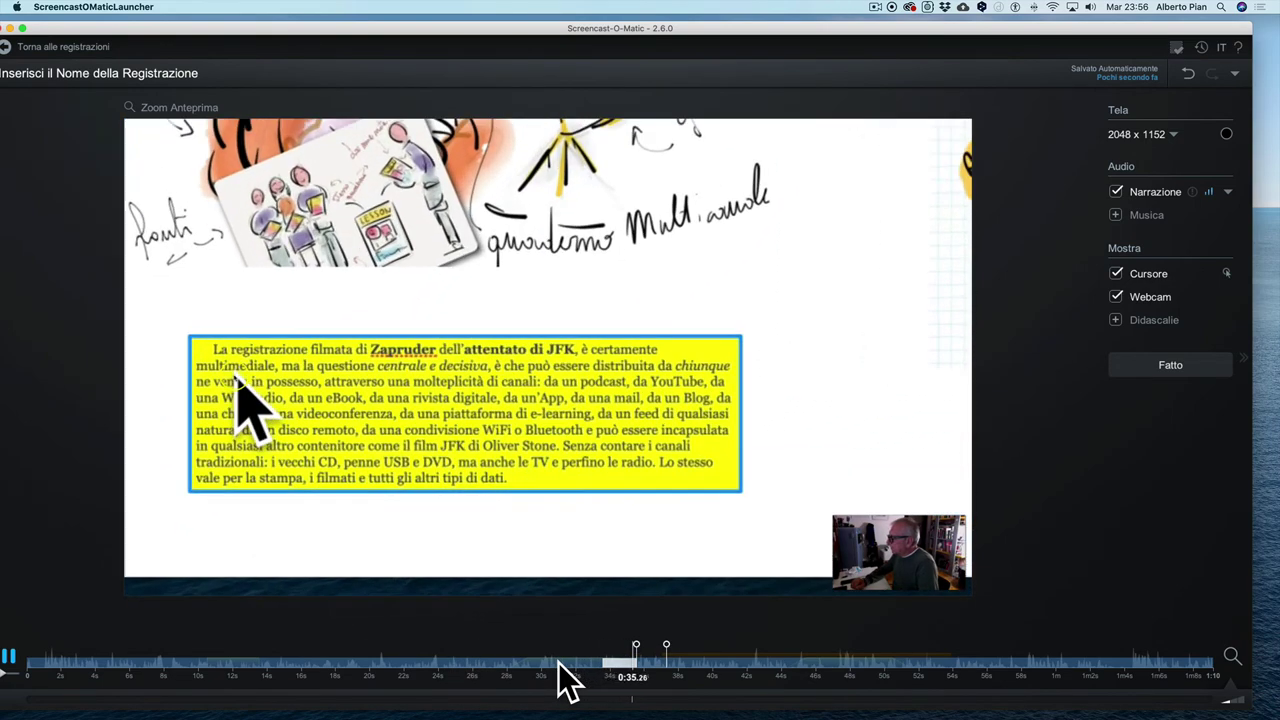
pyautogui.press('c')
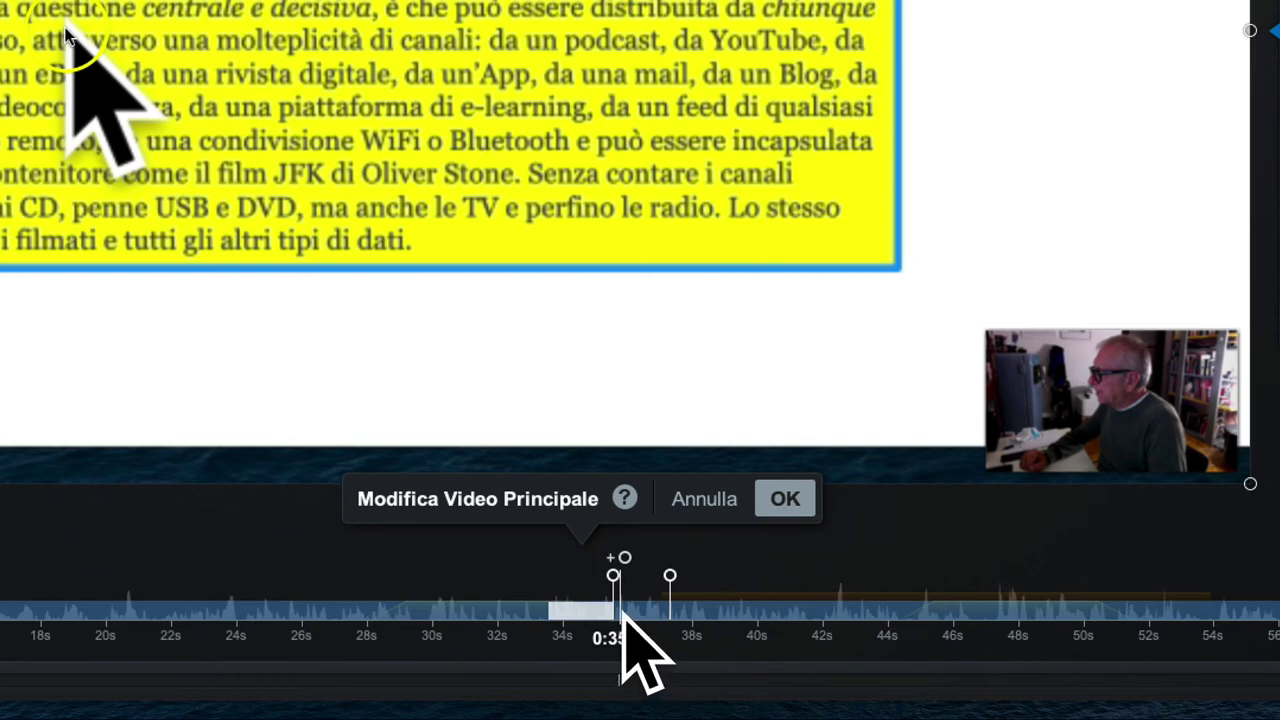
# Add a 2-second transition point at 0:47.64 to the main video and reset its framing to the full slide
pyautogui.moveTo(620, 615)
pyautogui.mouseDown()
pyautogui.moveTo(654, 603)
pyautogui.moveTo(1008, 612)
pyautogui.mouseUp()
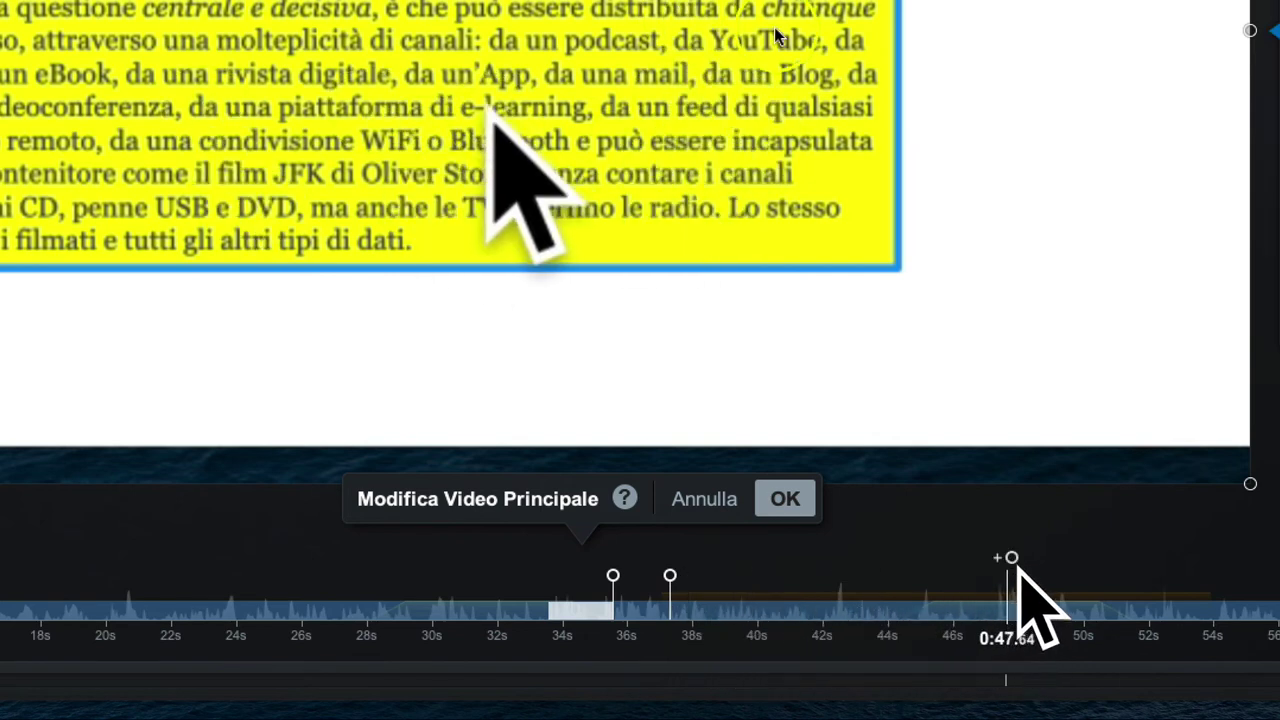
pyautogui.click(1010, 558)
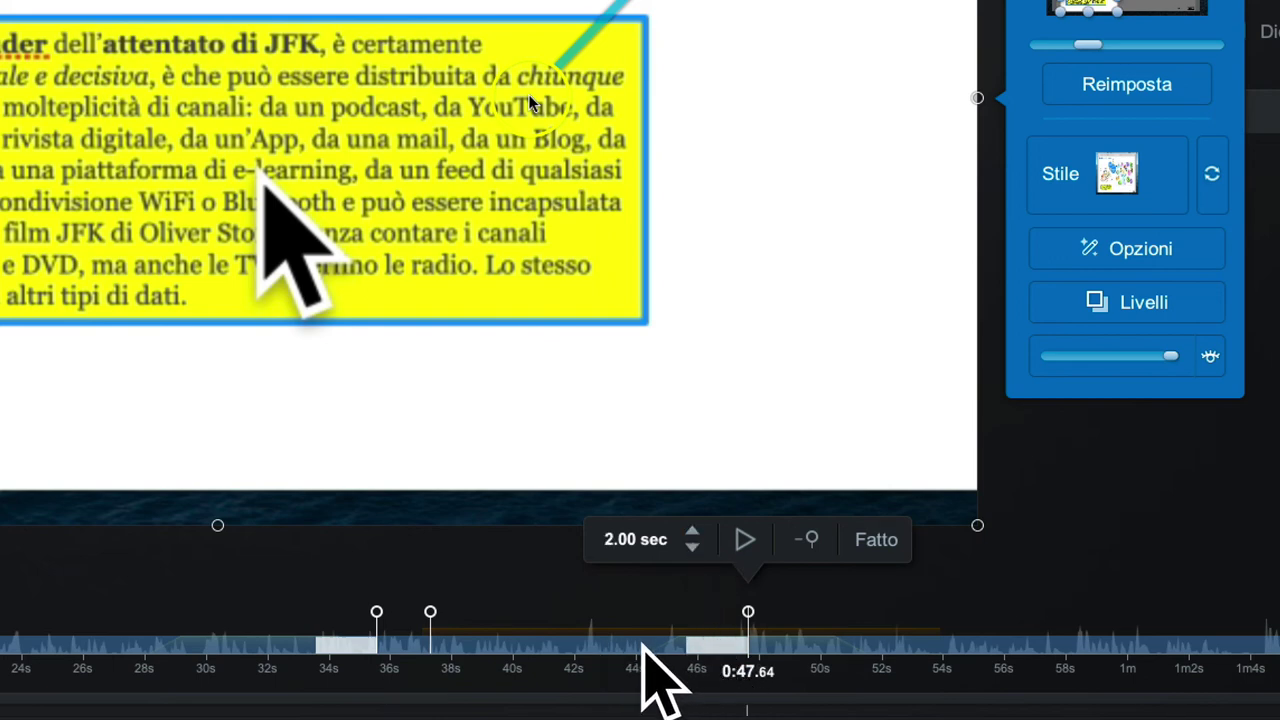
pyautogui.click(1120, 88)
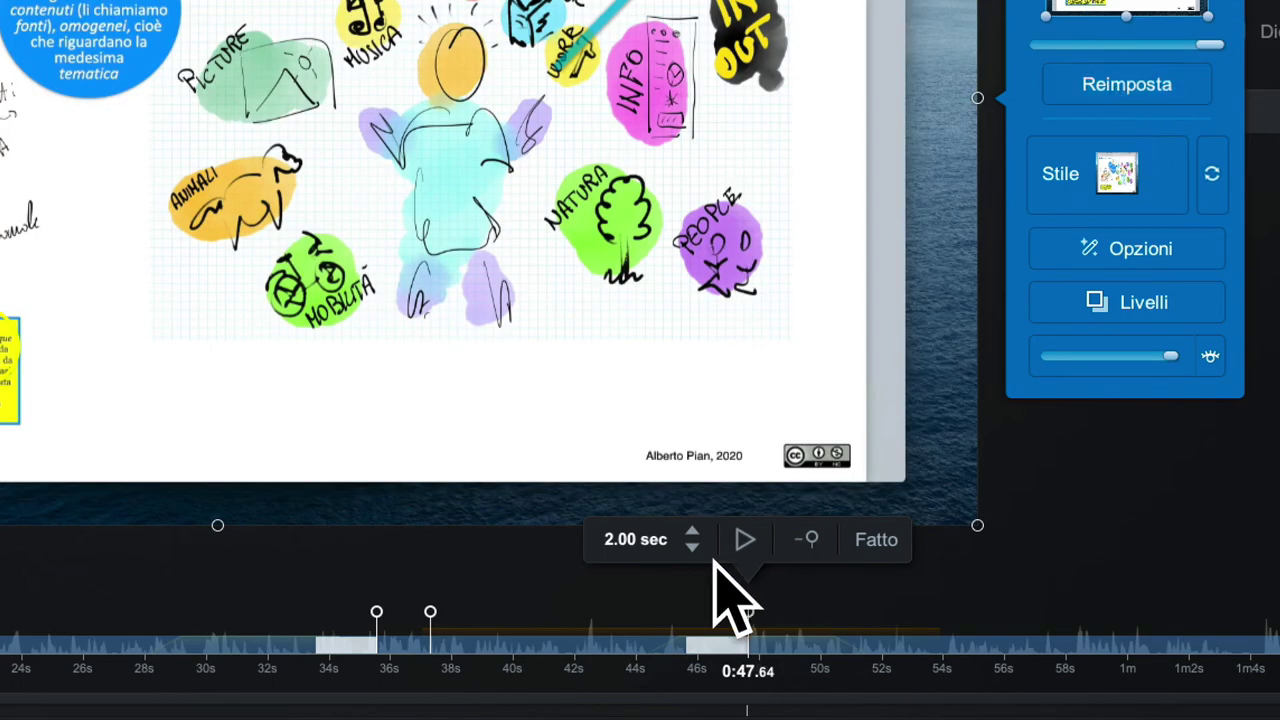
# Scrub through the zoom-in and zoom-out transitions up to 0:49.08 and confirm the main video edit
pyautogui.click(270, 630)
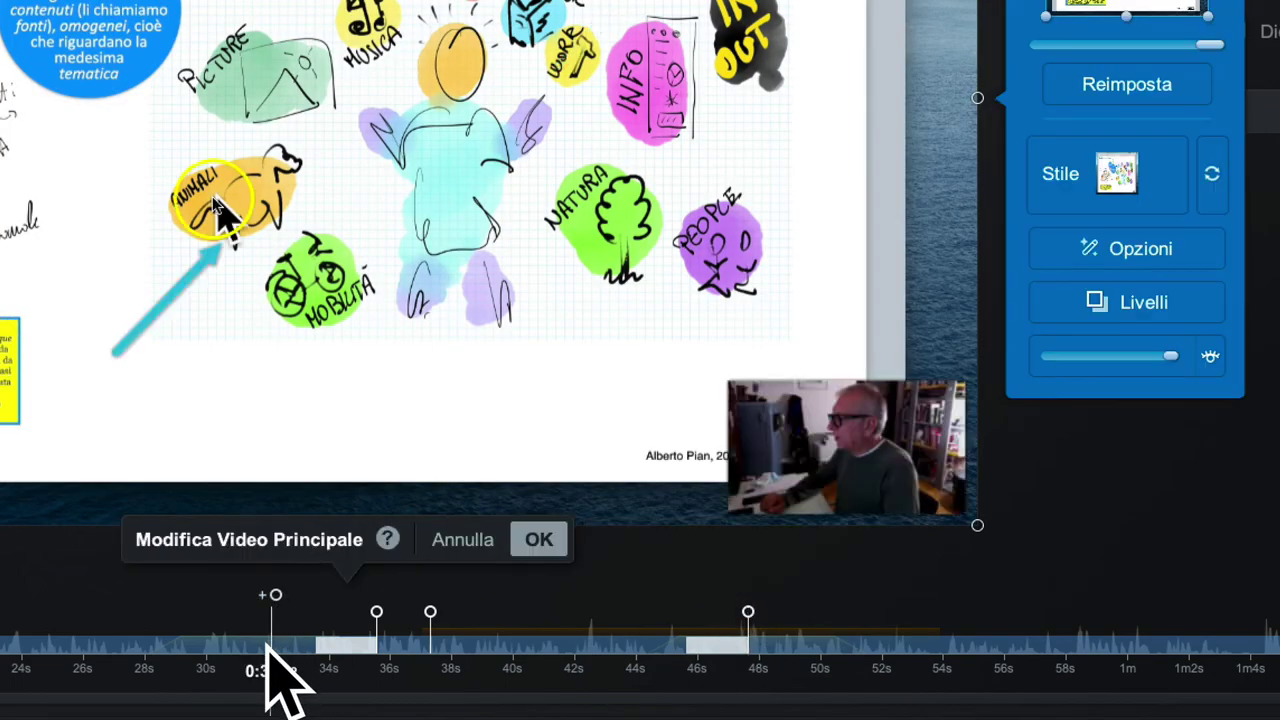
pyautogui.moveTo(270, 622); pyautogui.dragTo(434, 666)
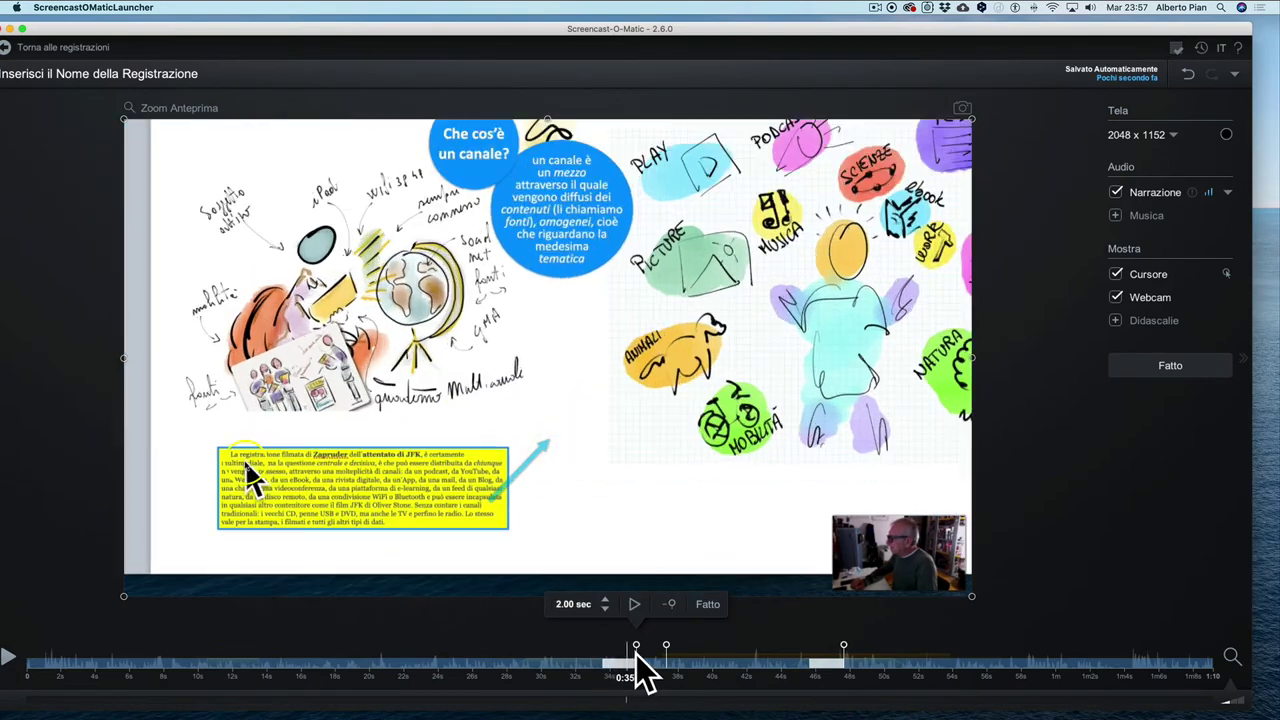
pyautogui.moveTo(664, 662); pyautogui.dragTo(866, 663)
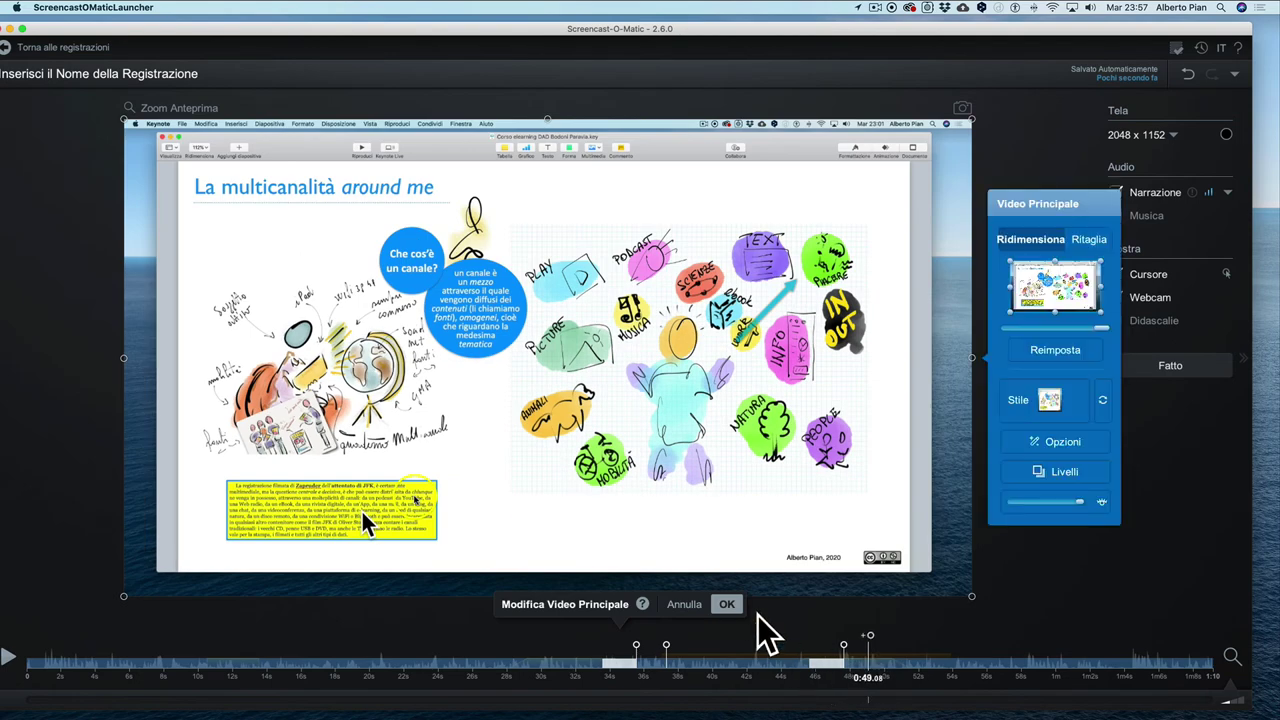
pyautogui.click(727, 604)
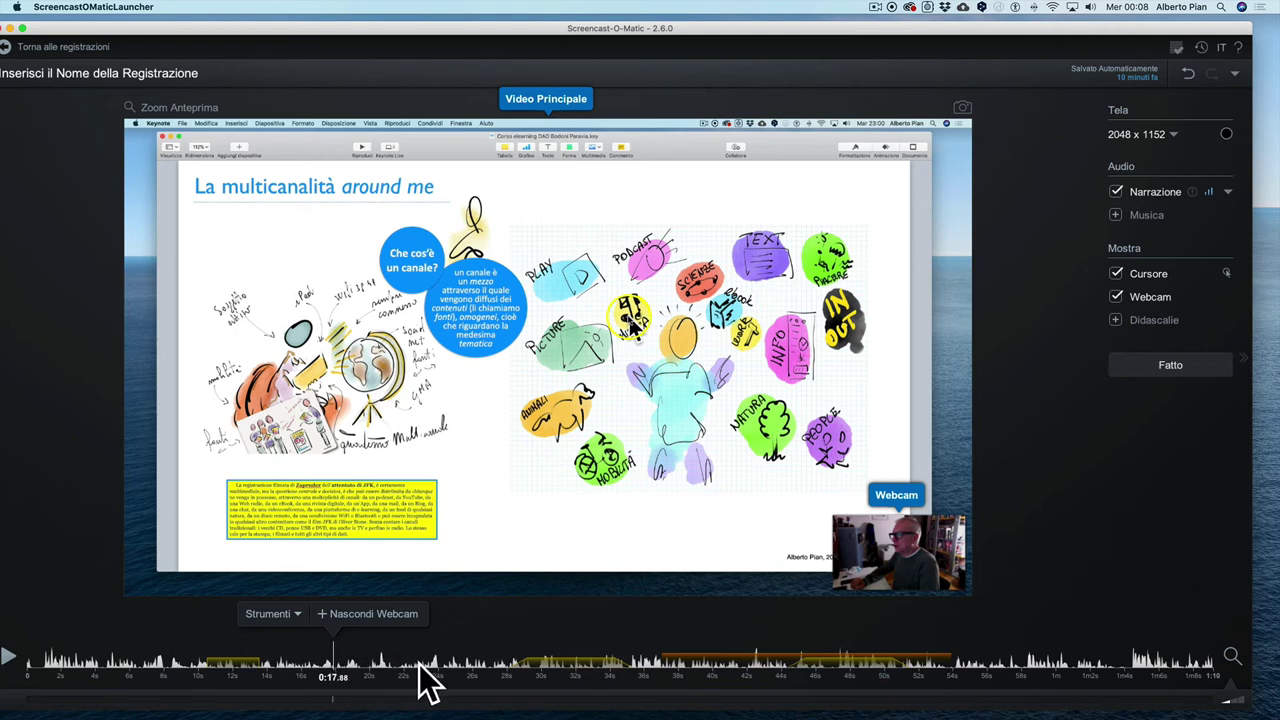
# Start a cut of a video section with the playhead at 0:17.88
pyautogui.click(296, 617)
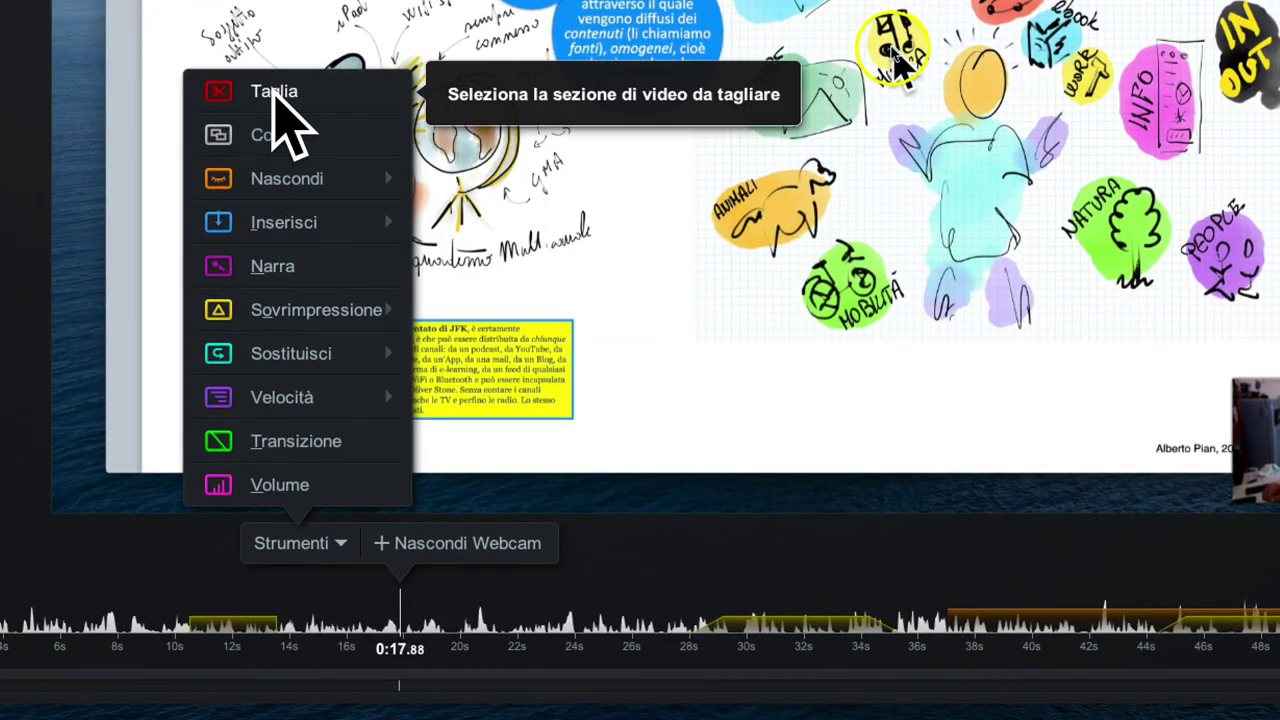
pyautogui.click(274, 96)
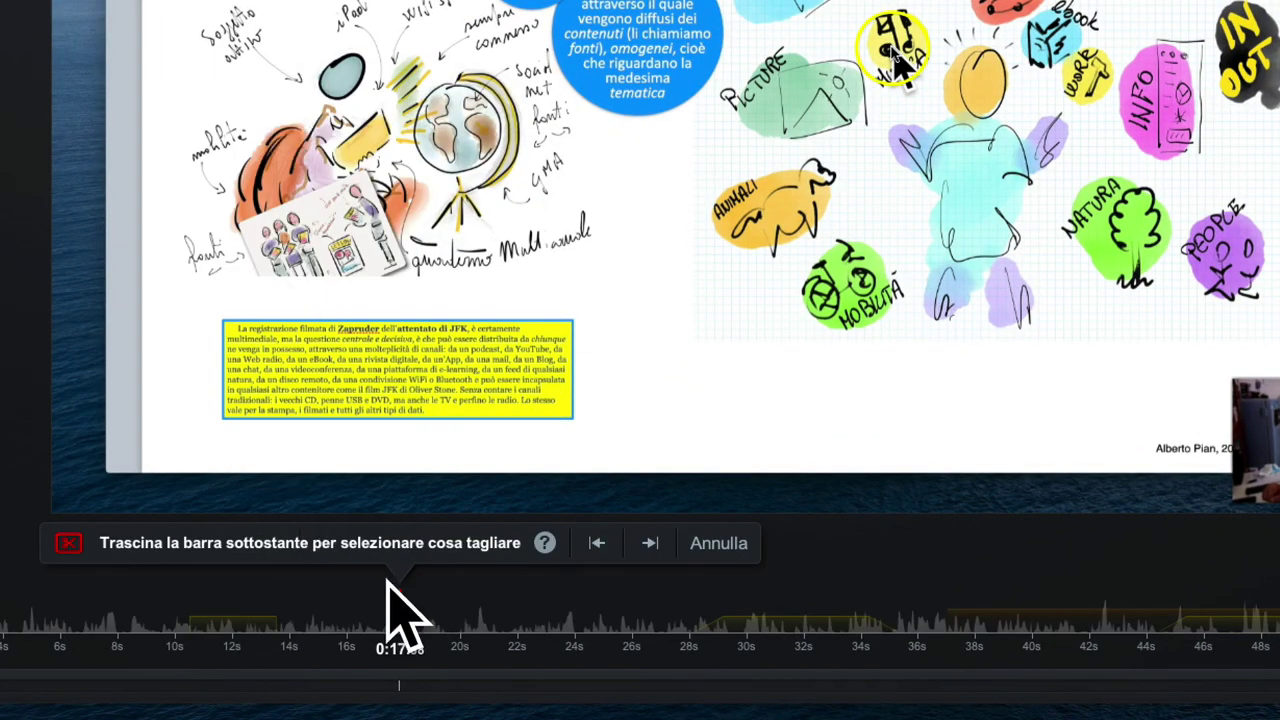